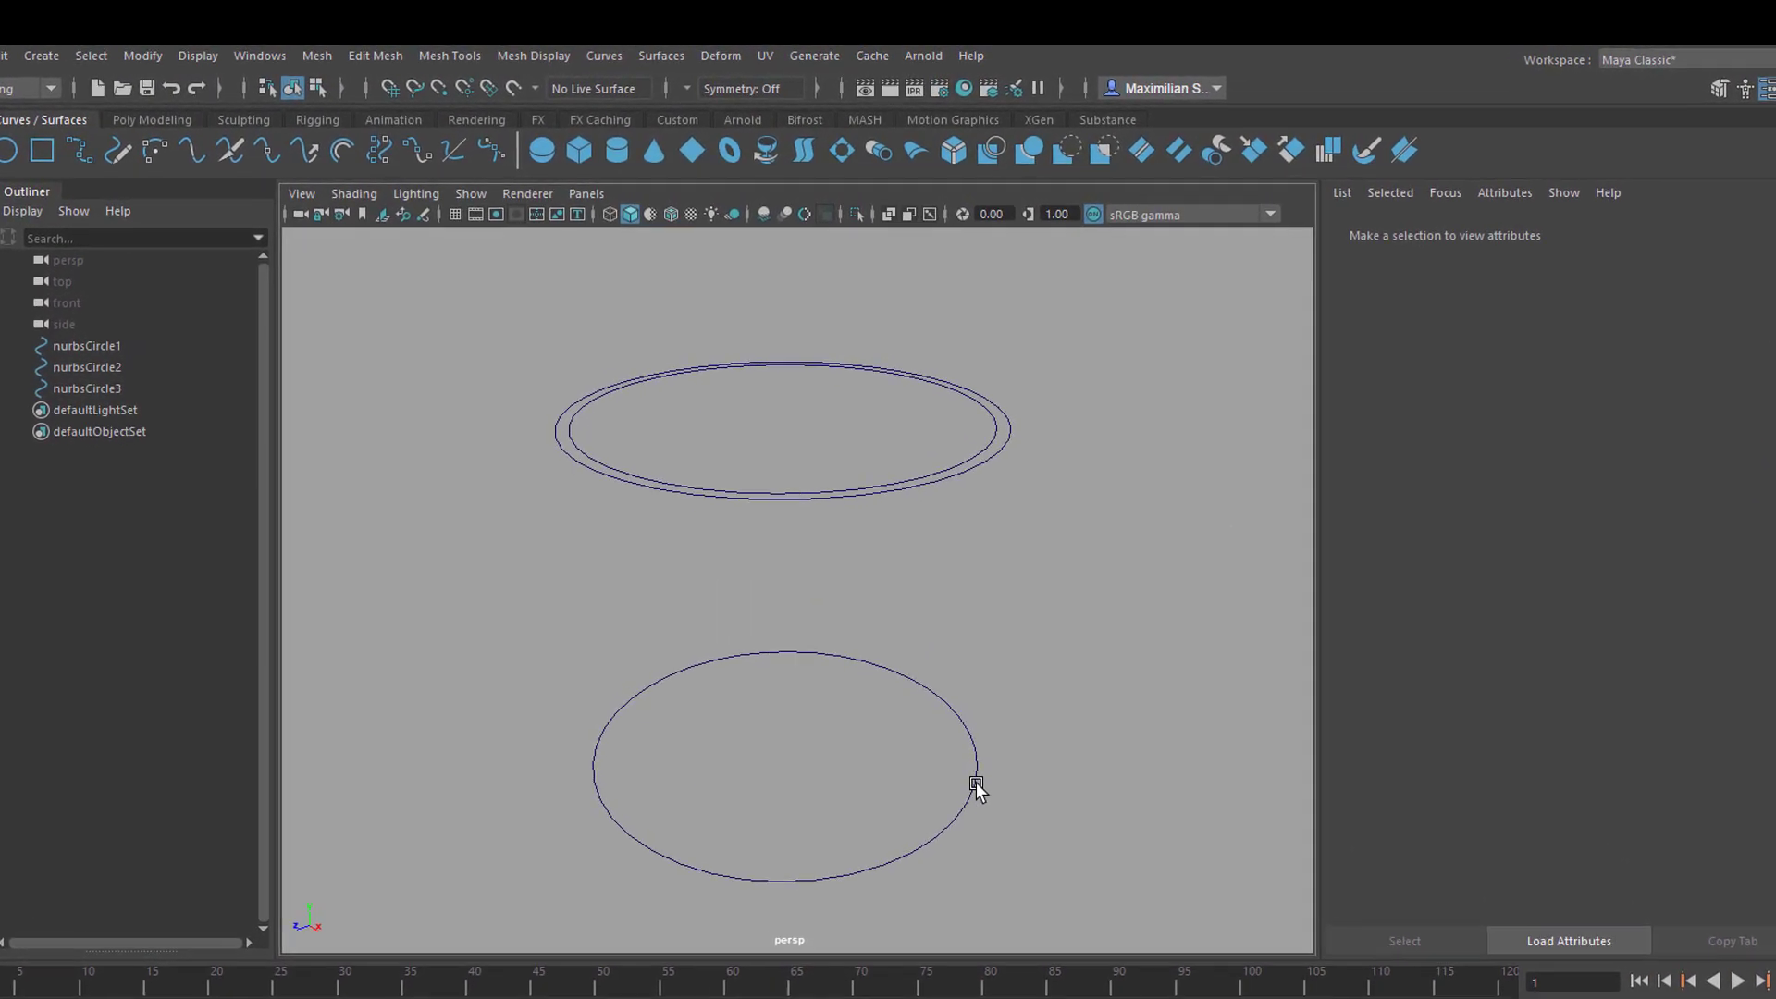
Step: Loft a surface between the lower circle and the outer upper circle to form the cup's wall
left_click(976, 735)
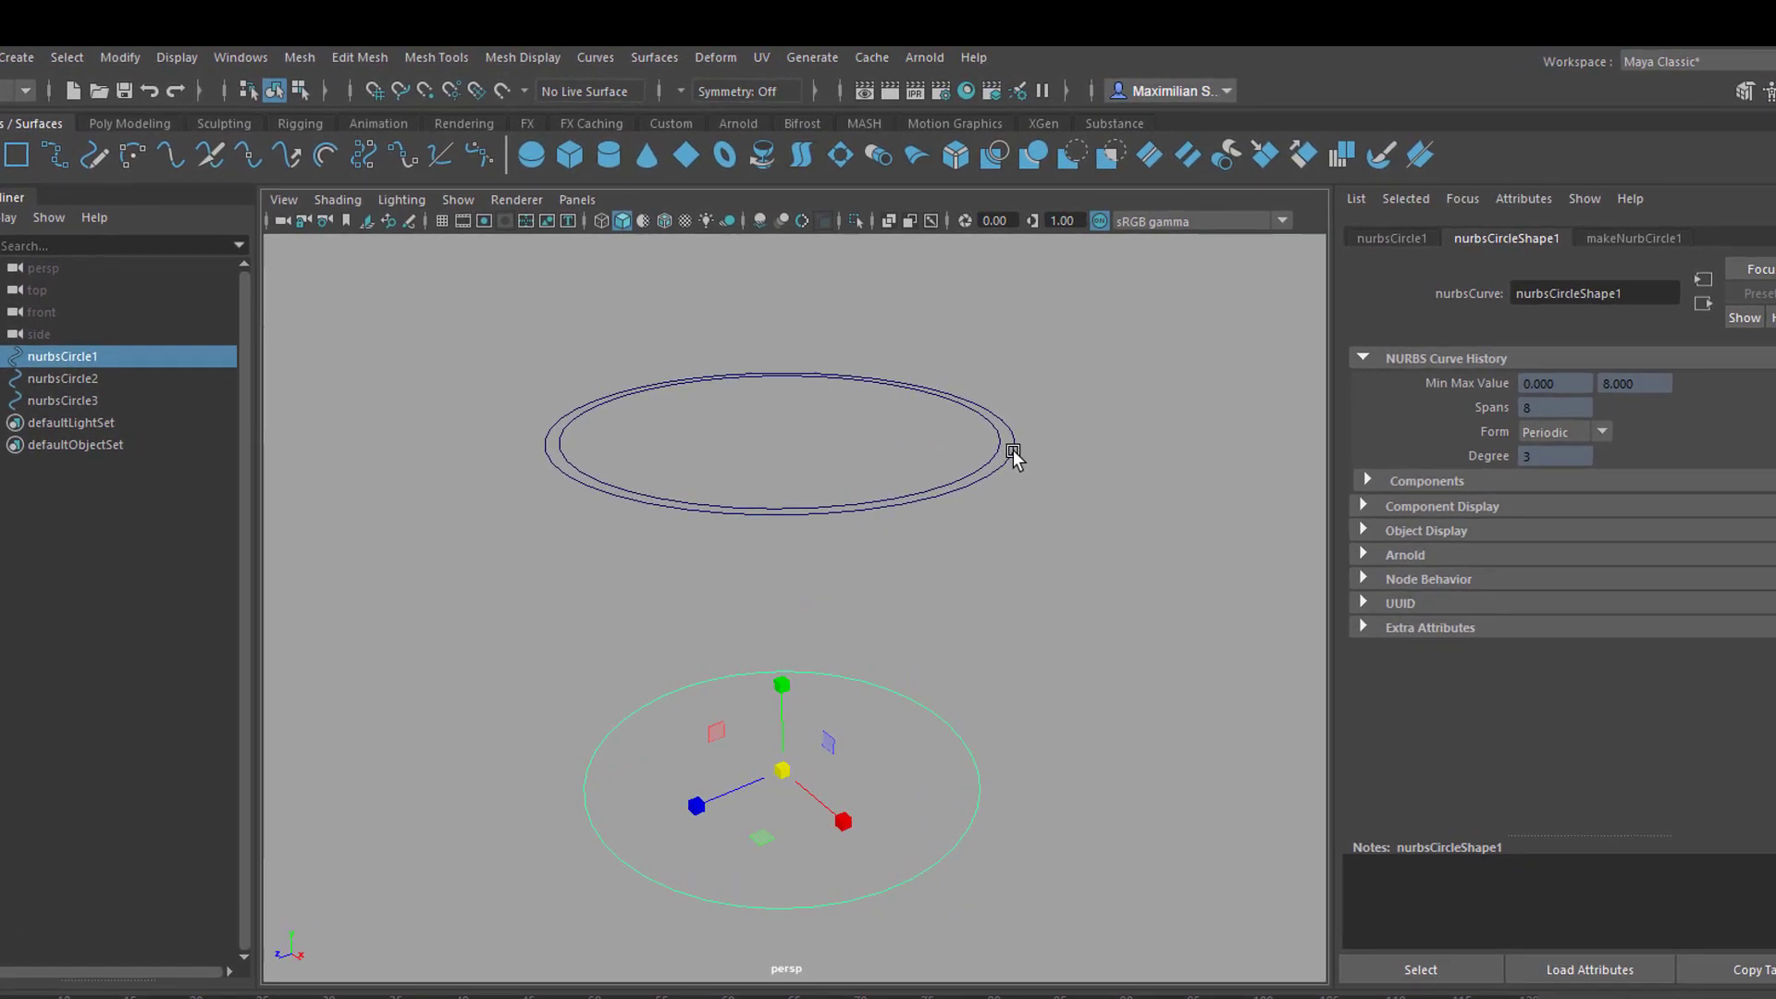
left_click(1011, 444, "shift")
left_click_drag(1013, 455, 996, 733, "alt")
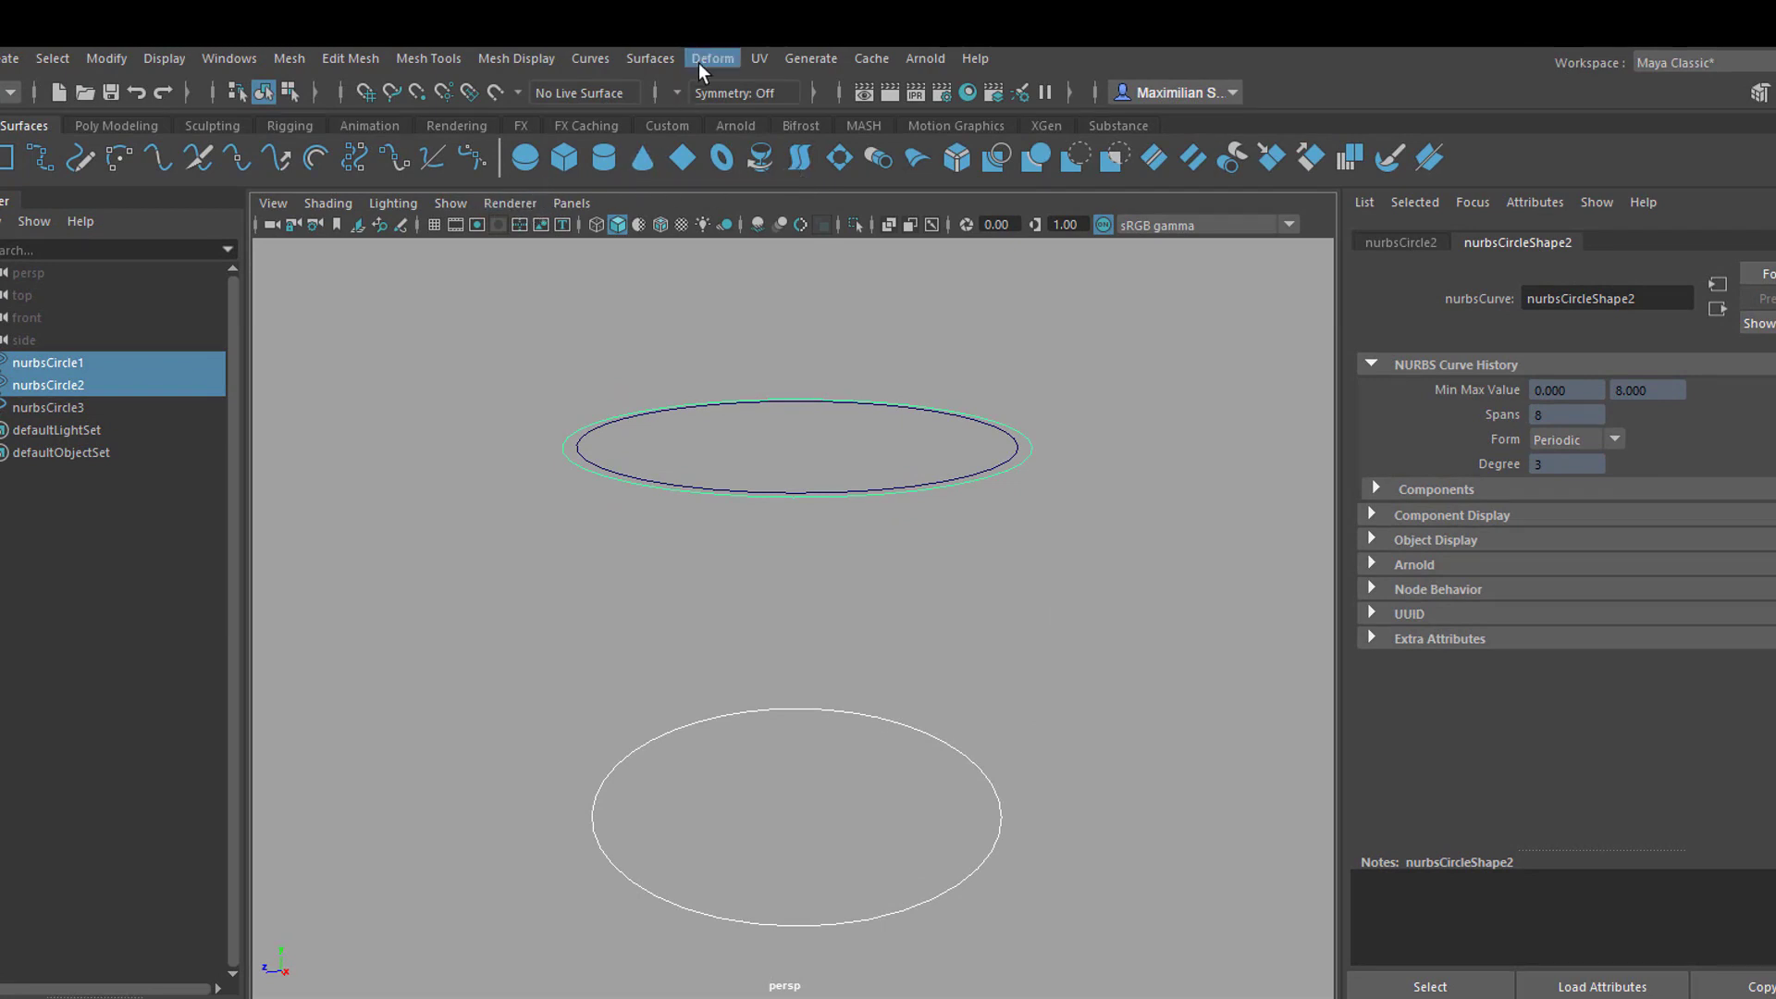
left_click(651, 59)
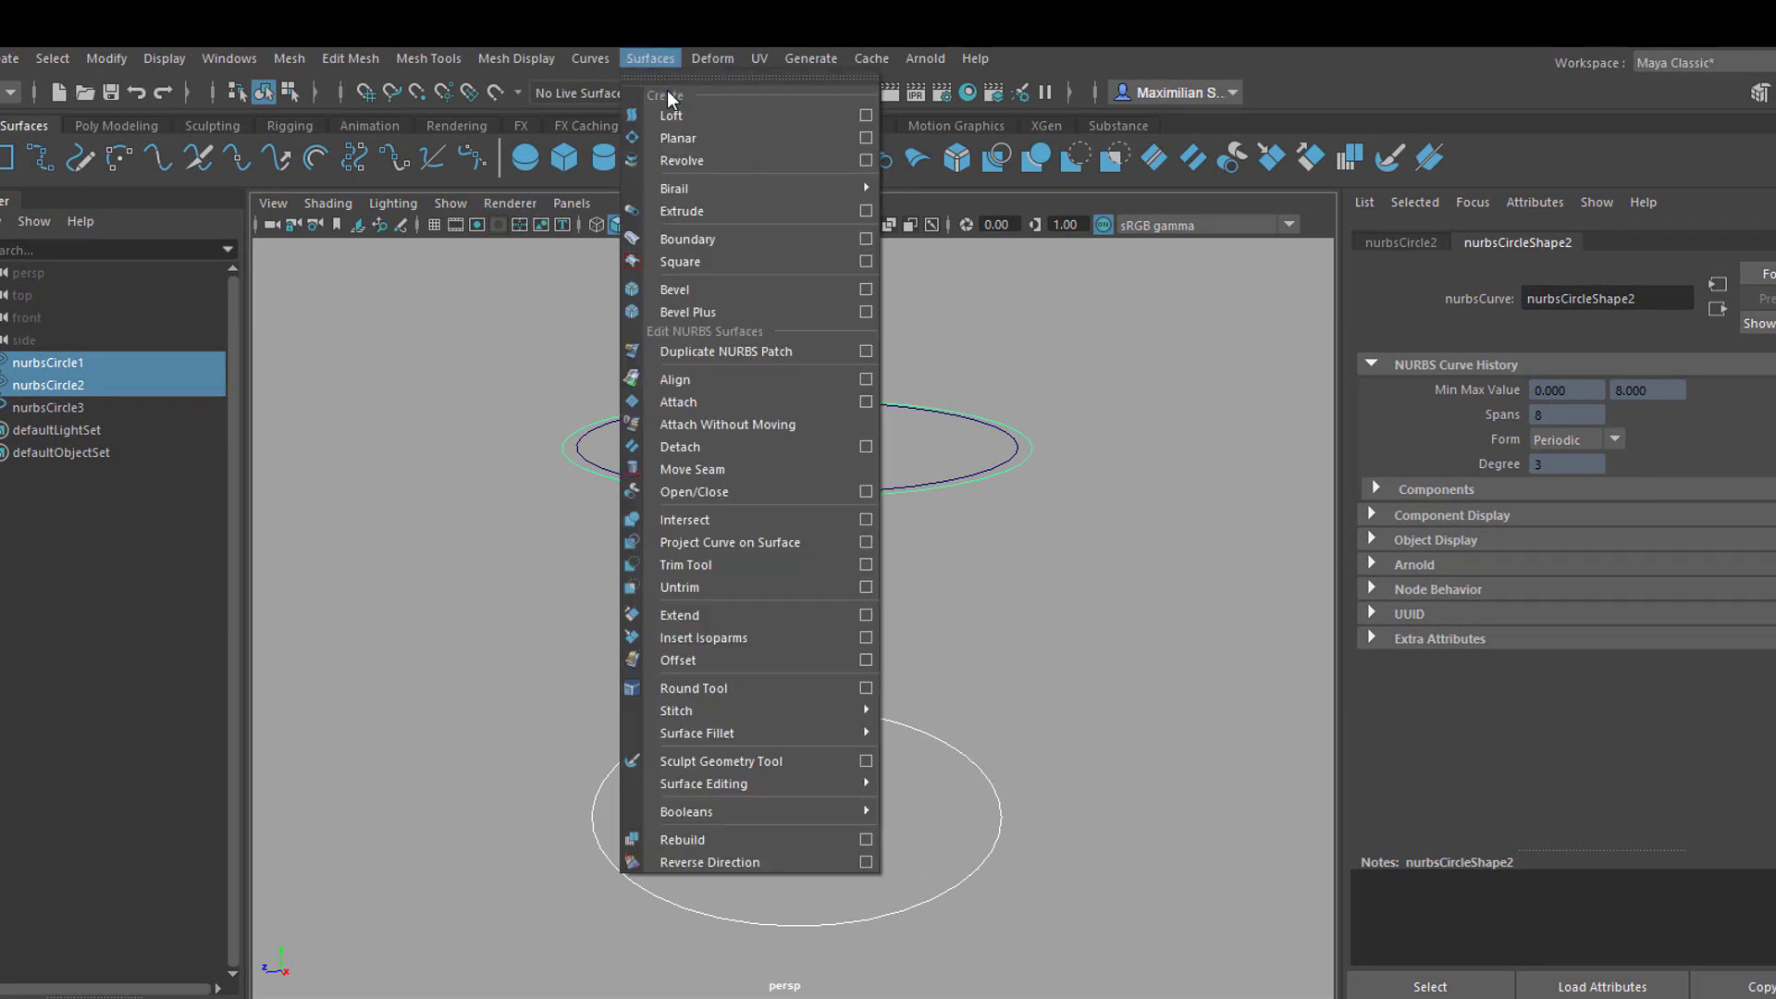
left_click(723, 118)
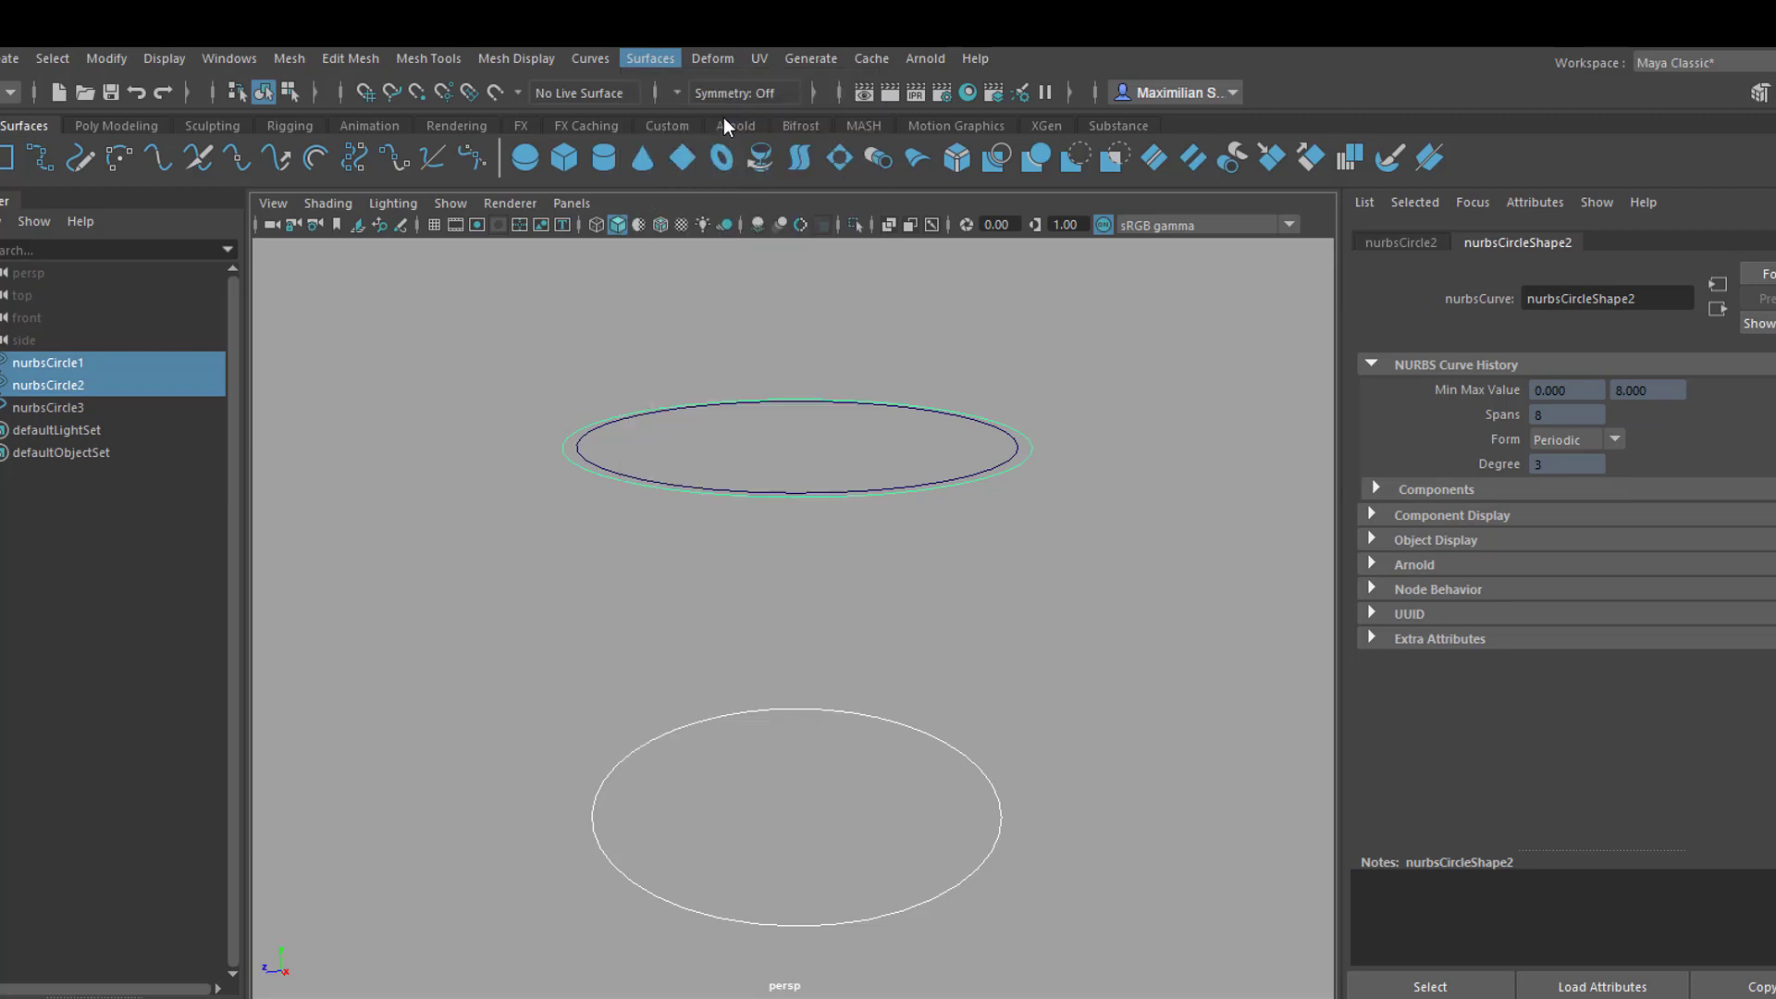
Step: Loft a second surface between the outer and inner upper circles to form the cup's rim
left_click_drag(1055, 675, 1134, 692, "alt")
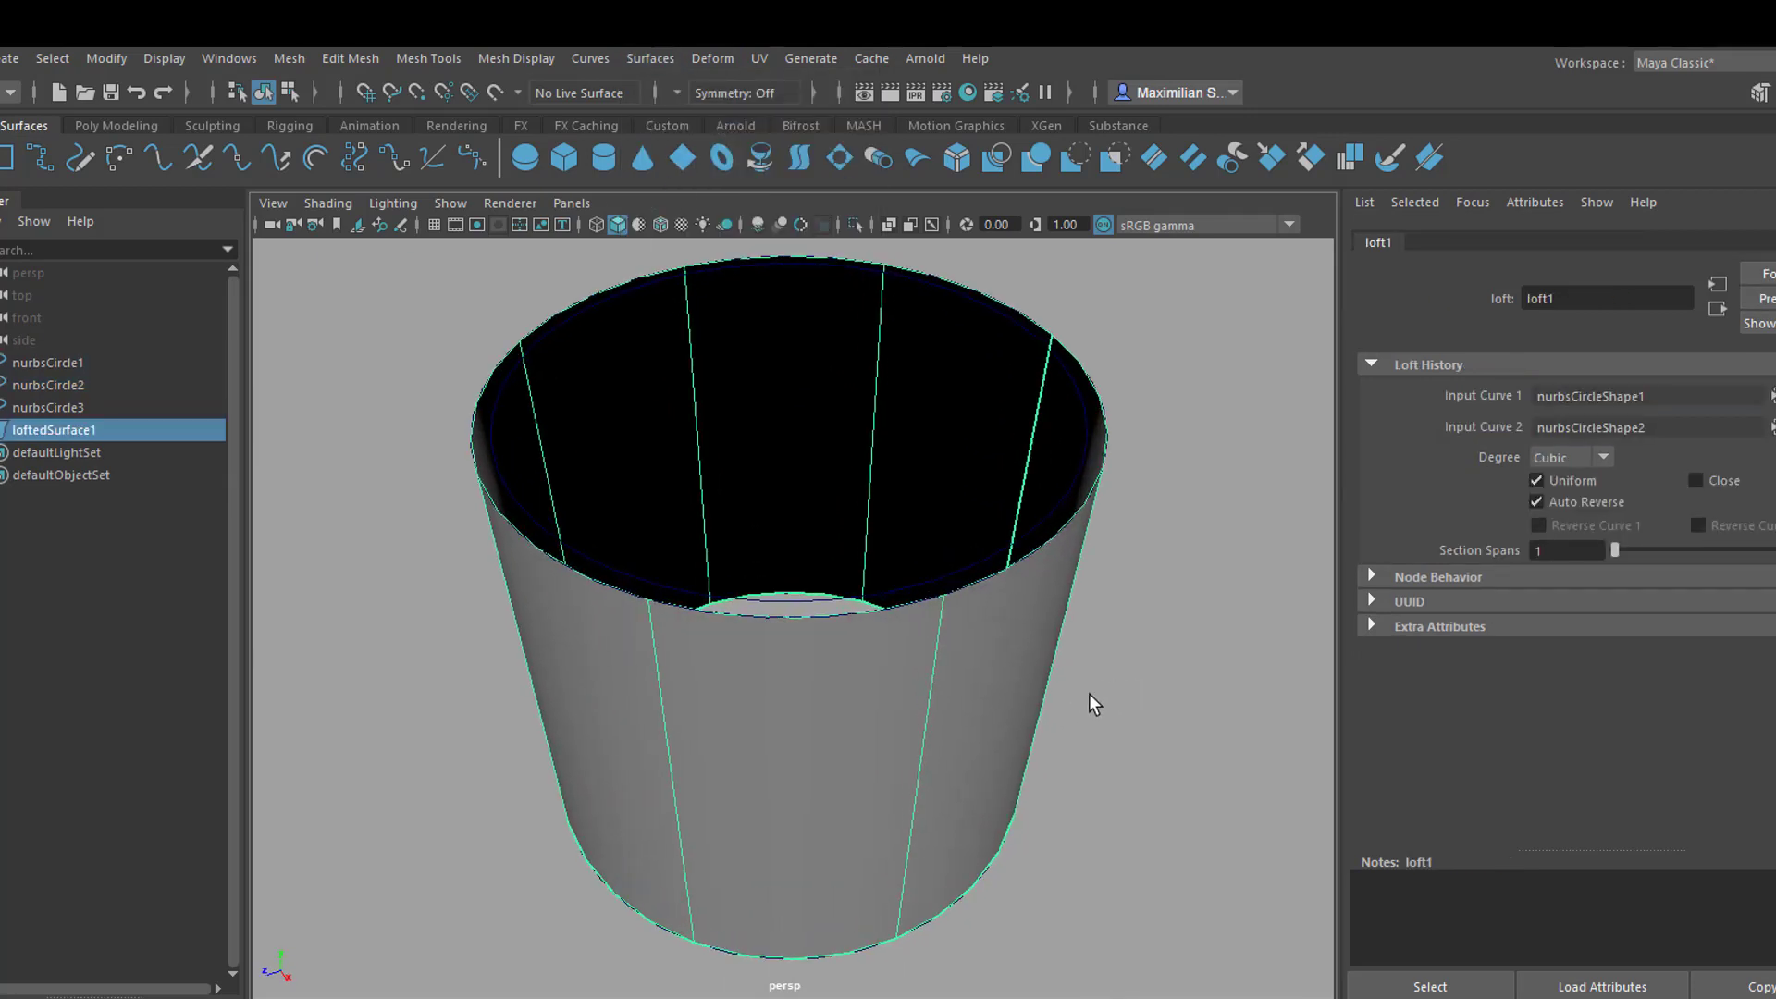
right_click_drag(961, 653, 1076, 628, "alt")
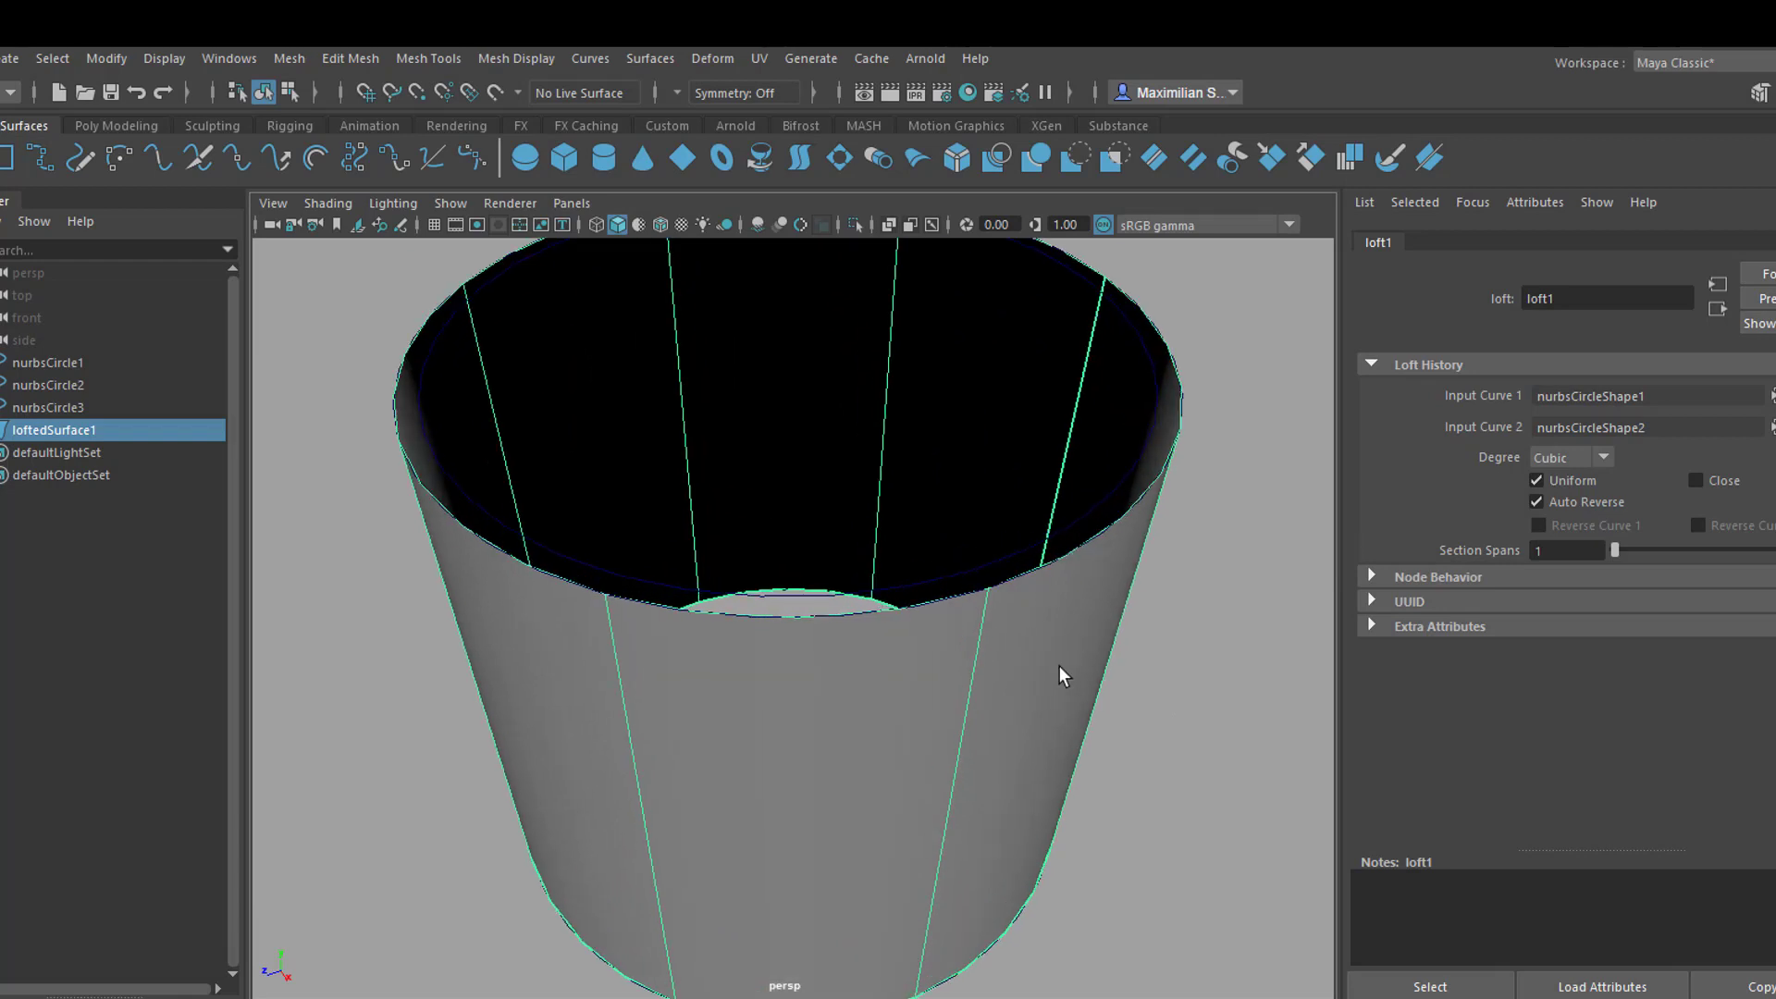
left_click_drag(962, 689, 929, 728, "alt")
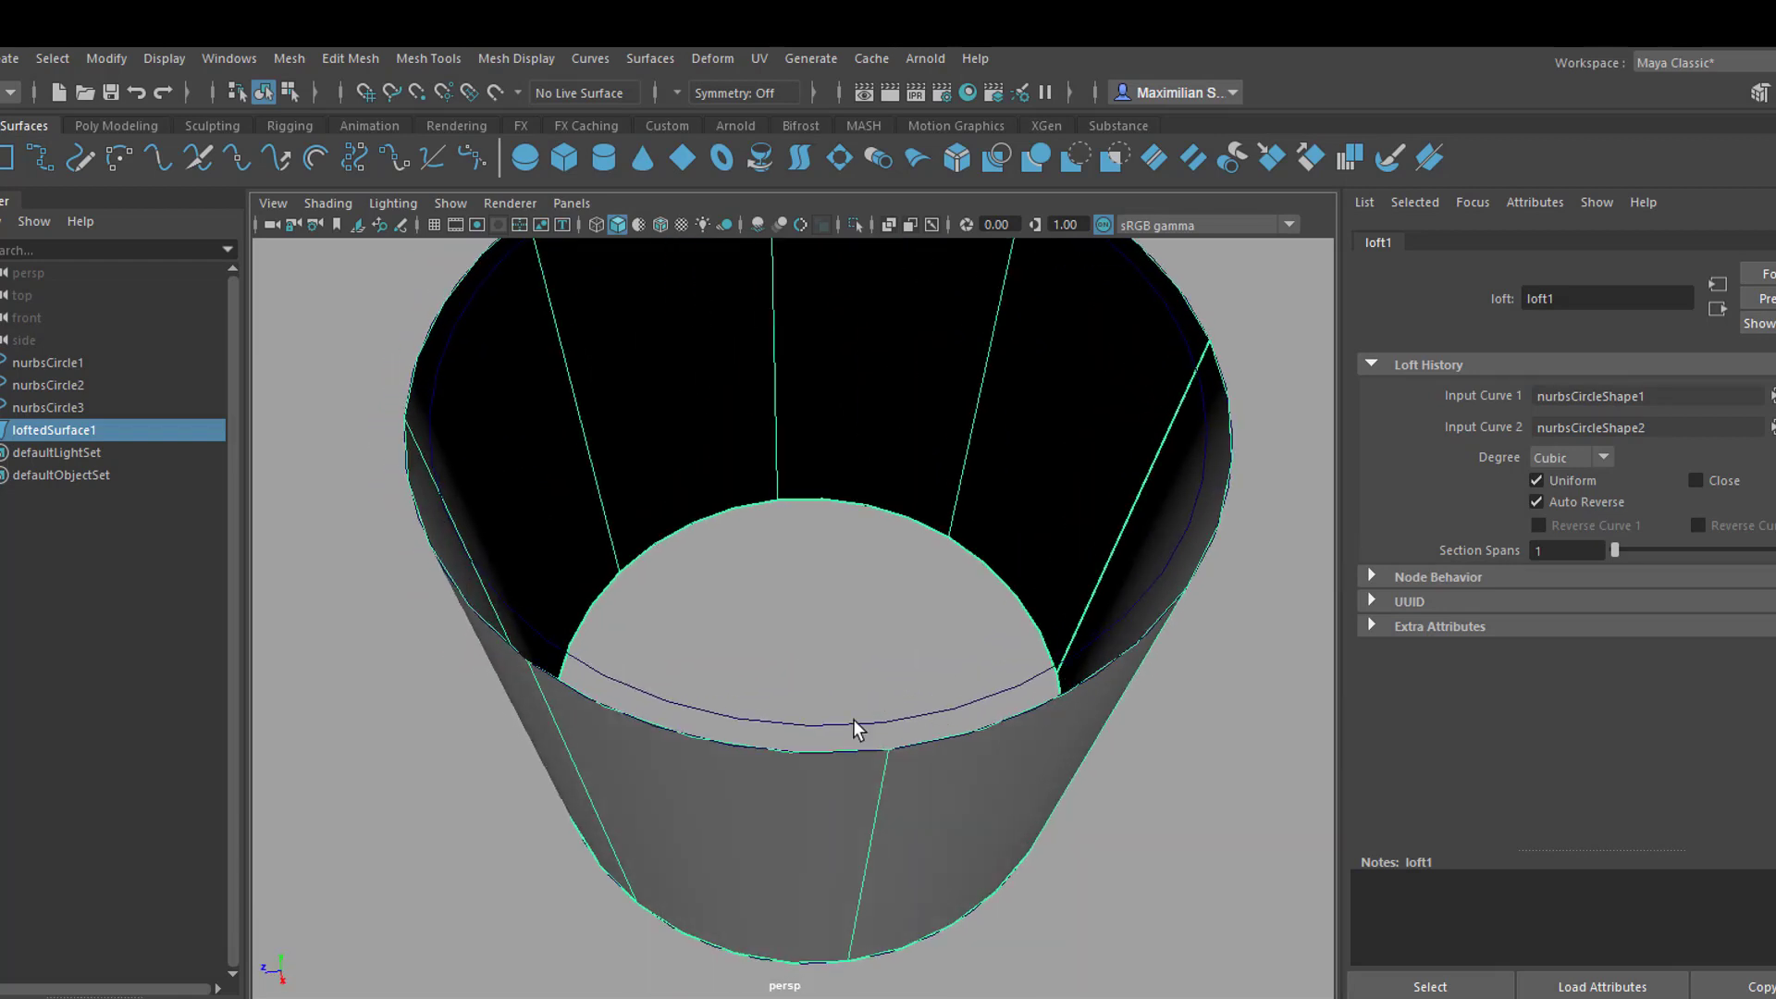
left_click(841, 747)
left_click(841, 749, "shift")
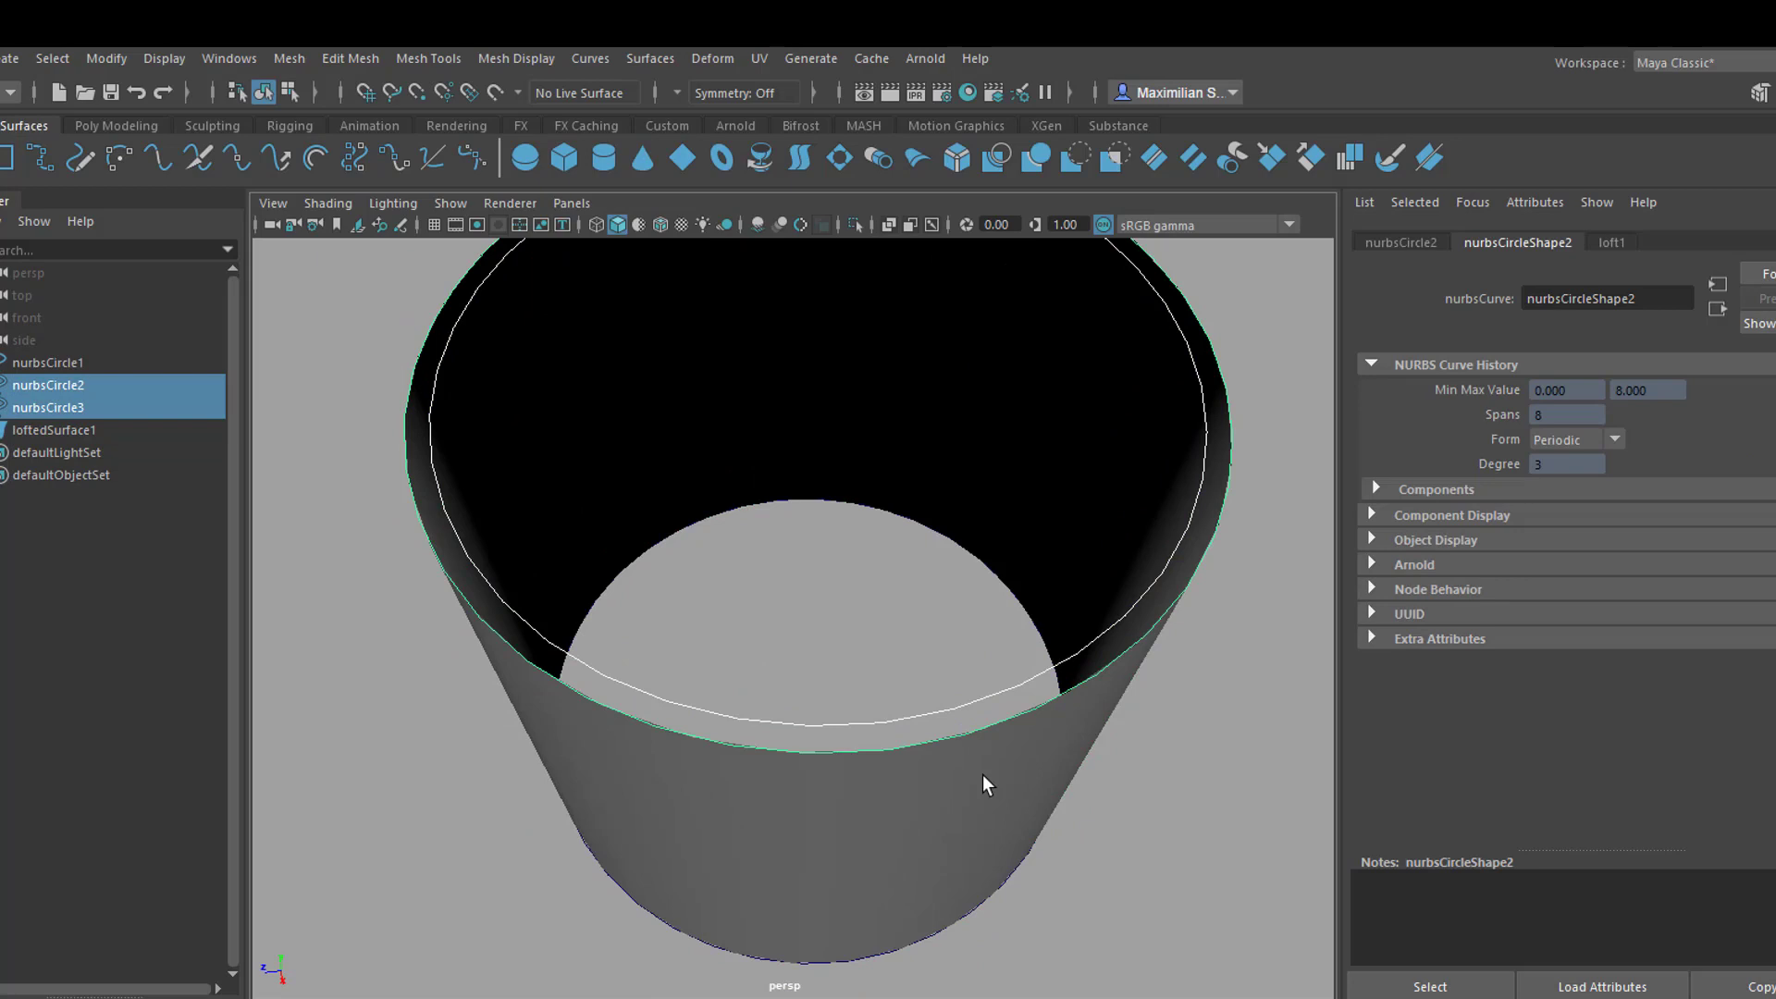
left_click_drag(1027, 780, 1013, 707, "alt")
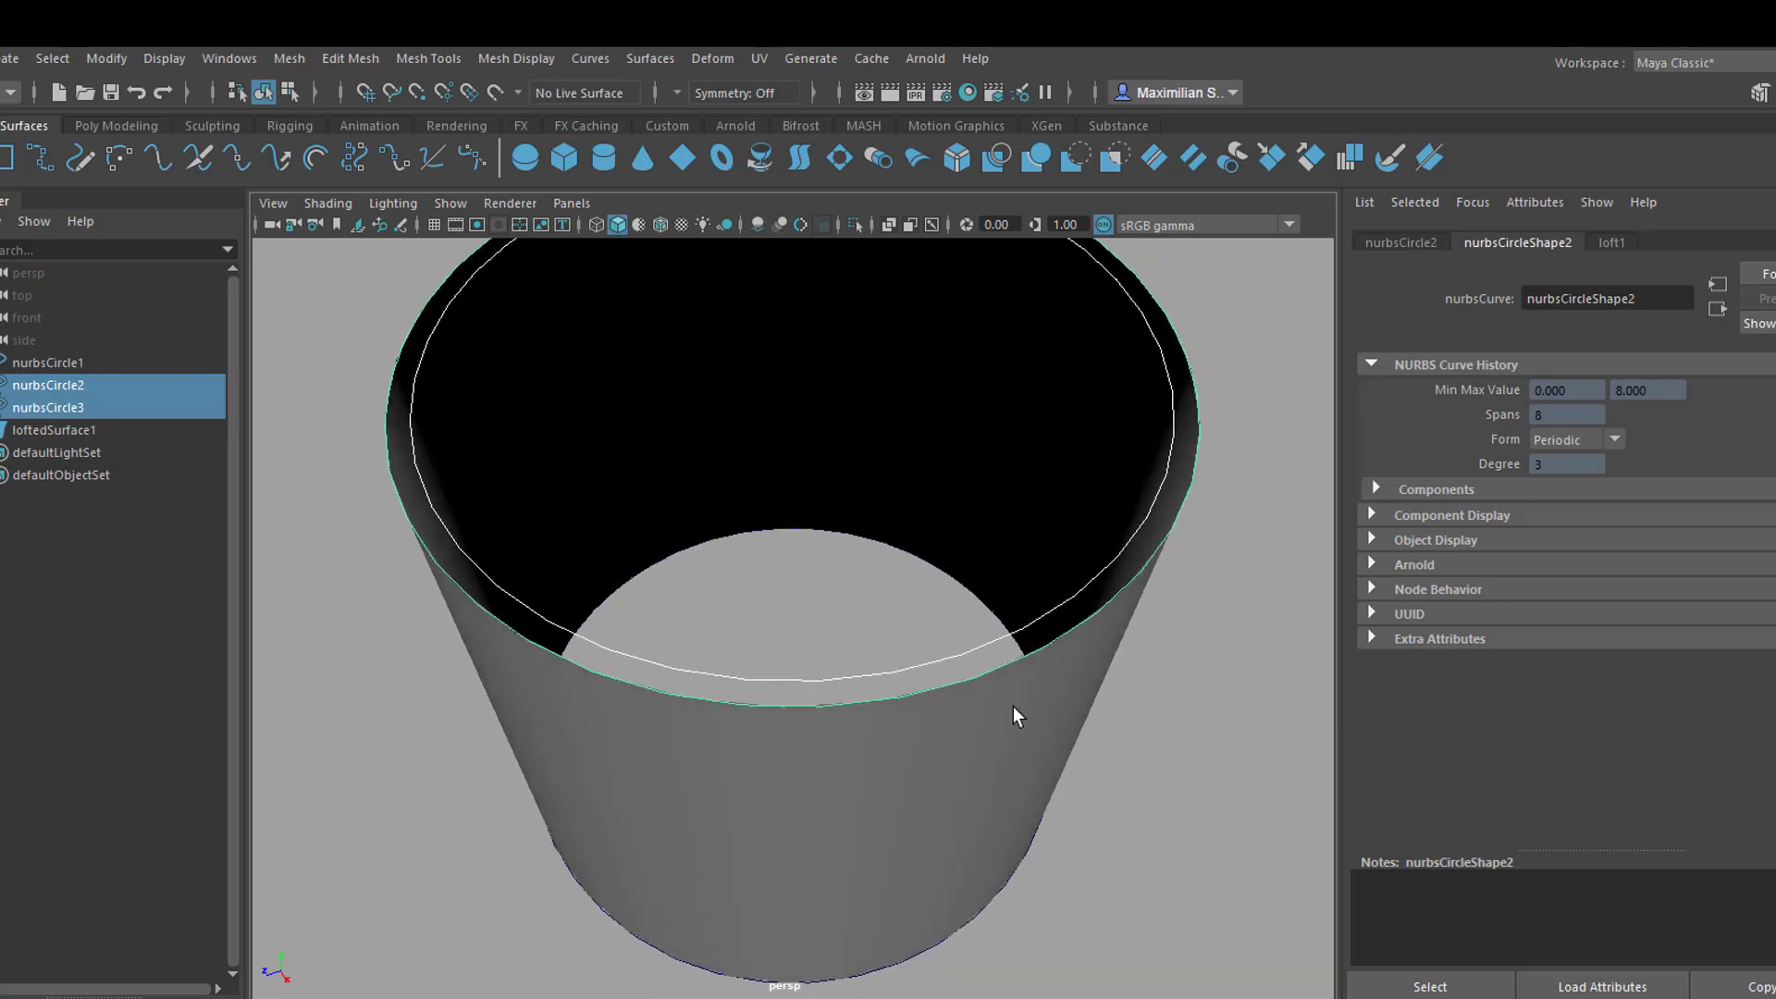
left_click(797, 159)
left_click_drag(1146, 658, 1190, 627, "alt")
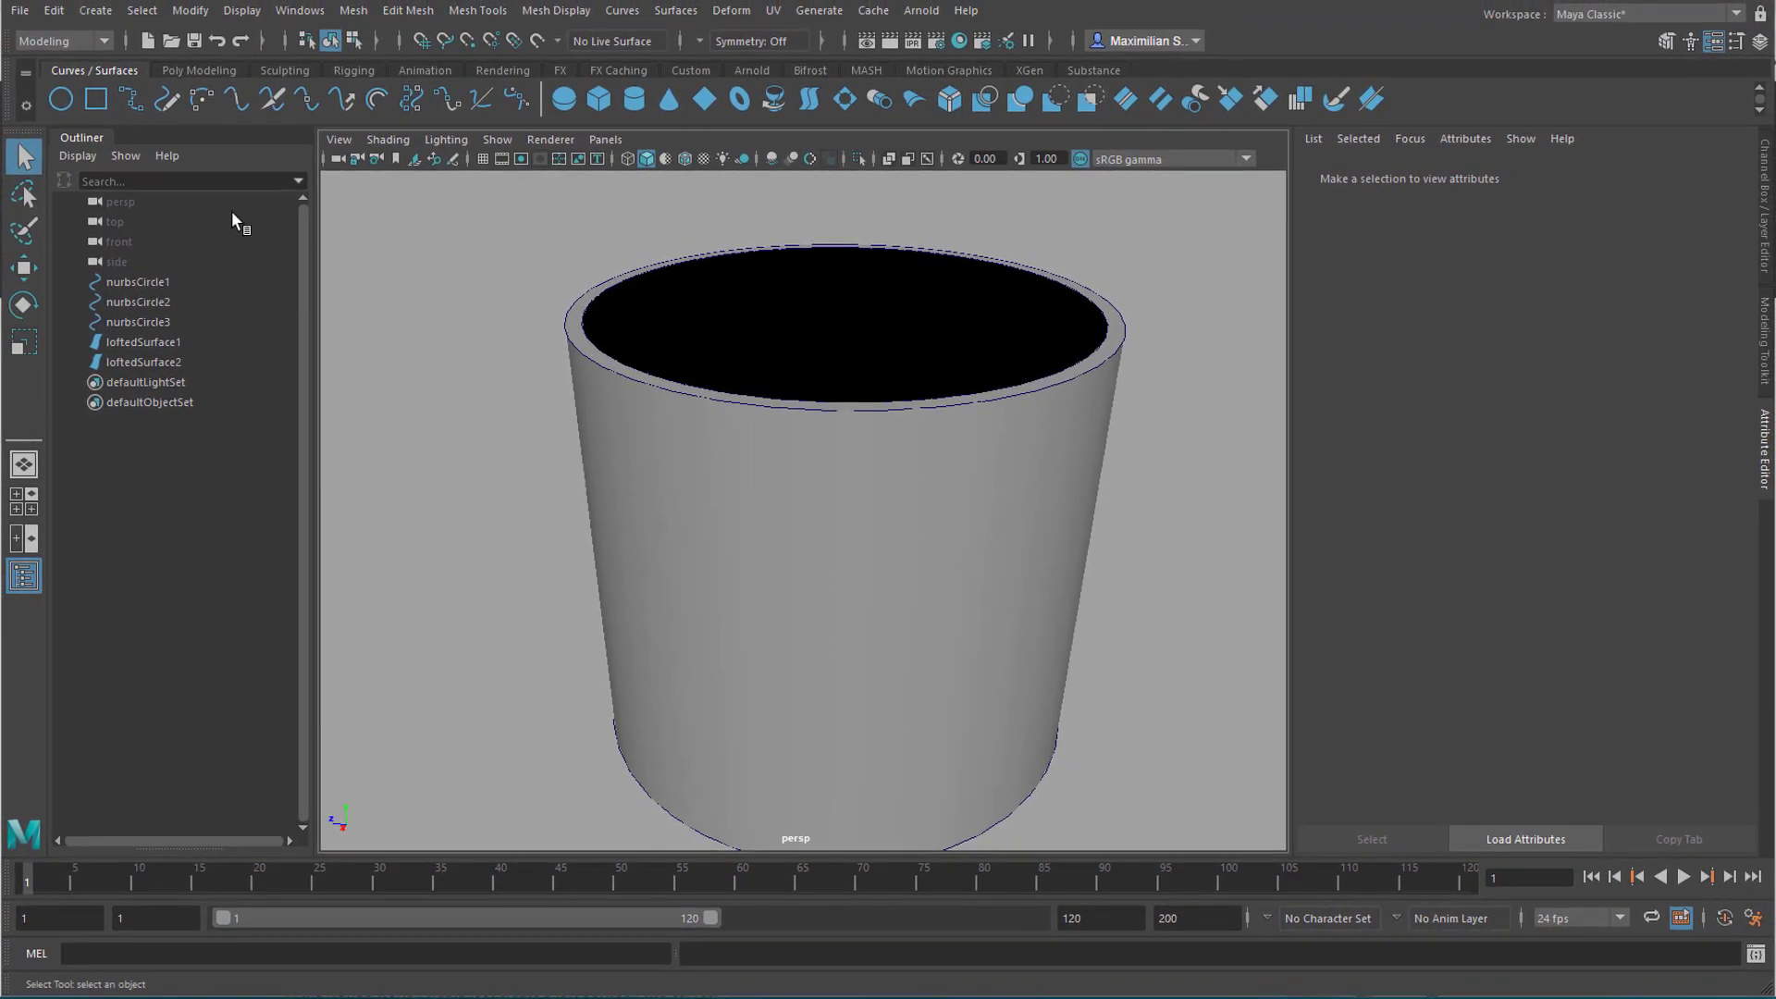
Step: Start a new scene without saving the current one, and display the viewport grid on a light yellow gradient background
left_click(20, 11)
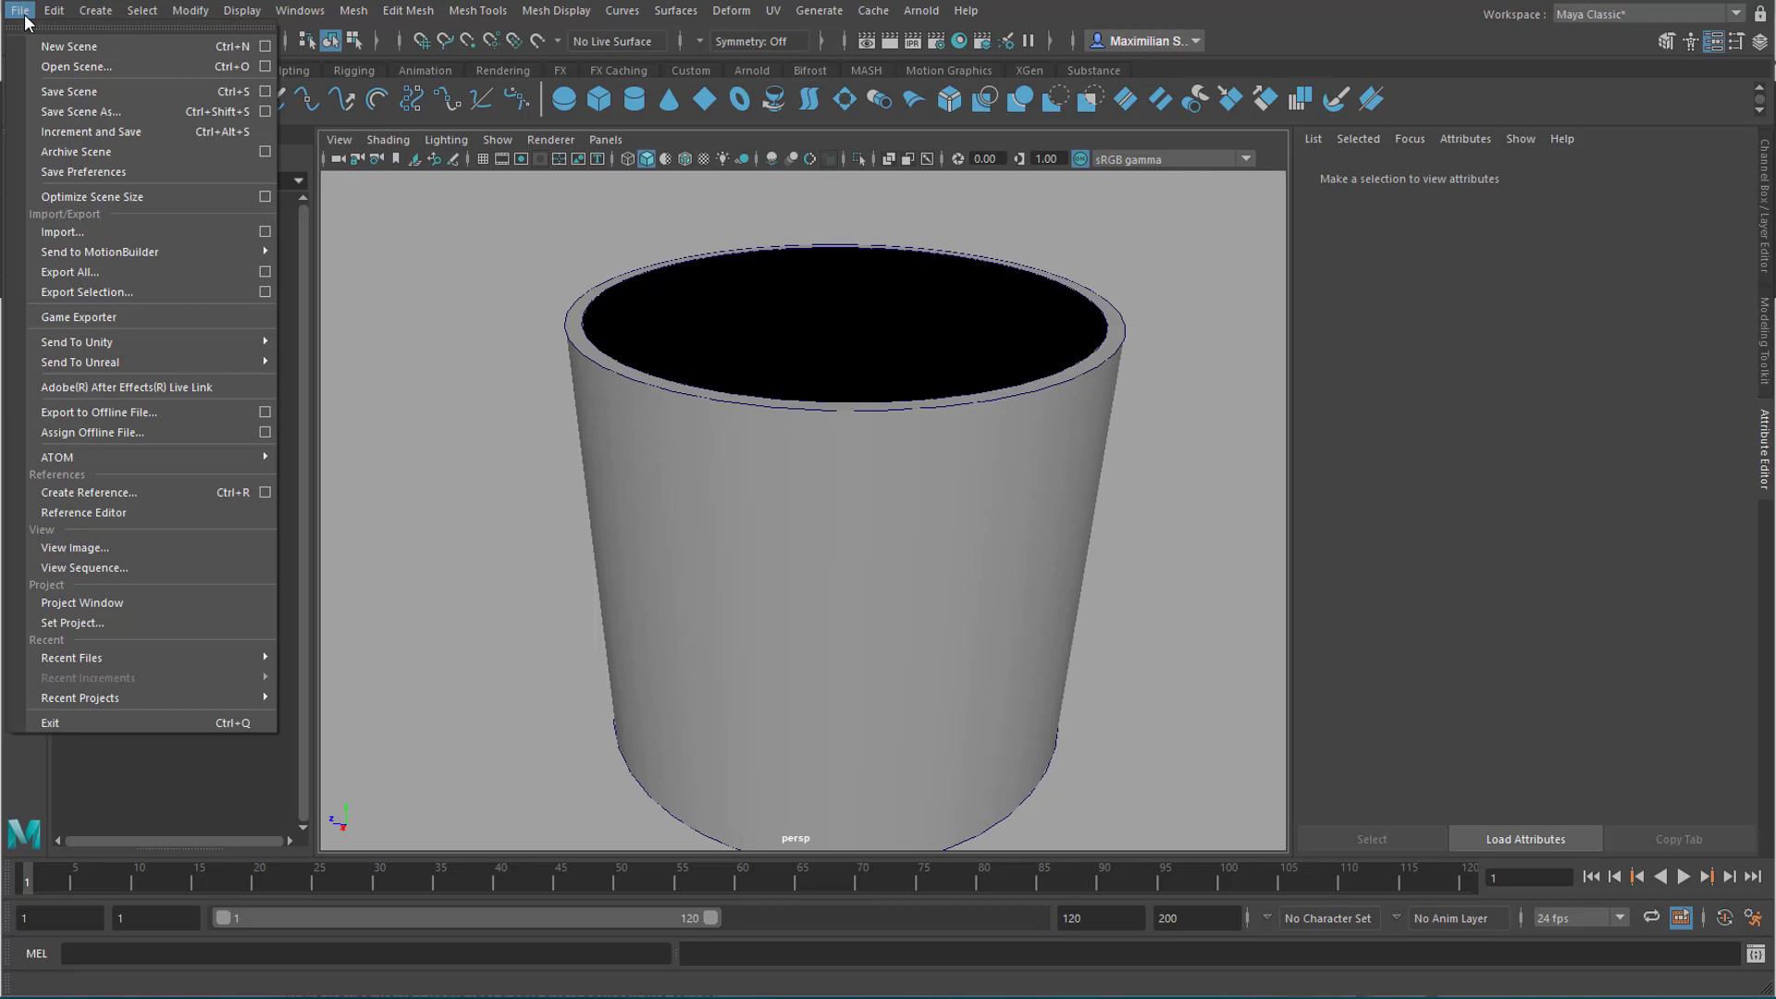
left_click(39, 48)
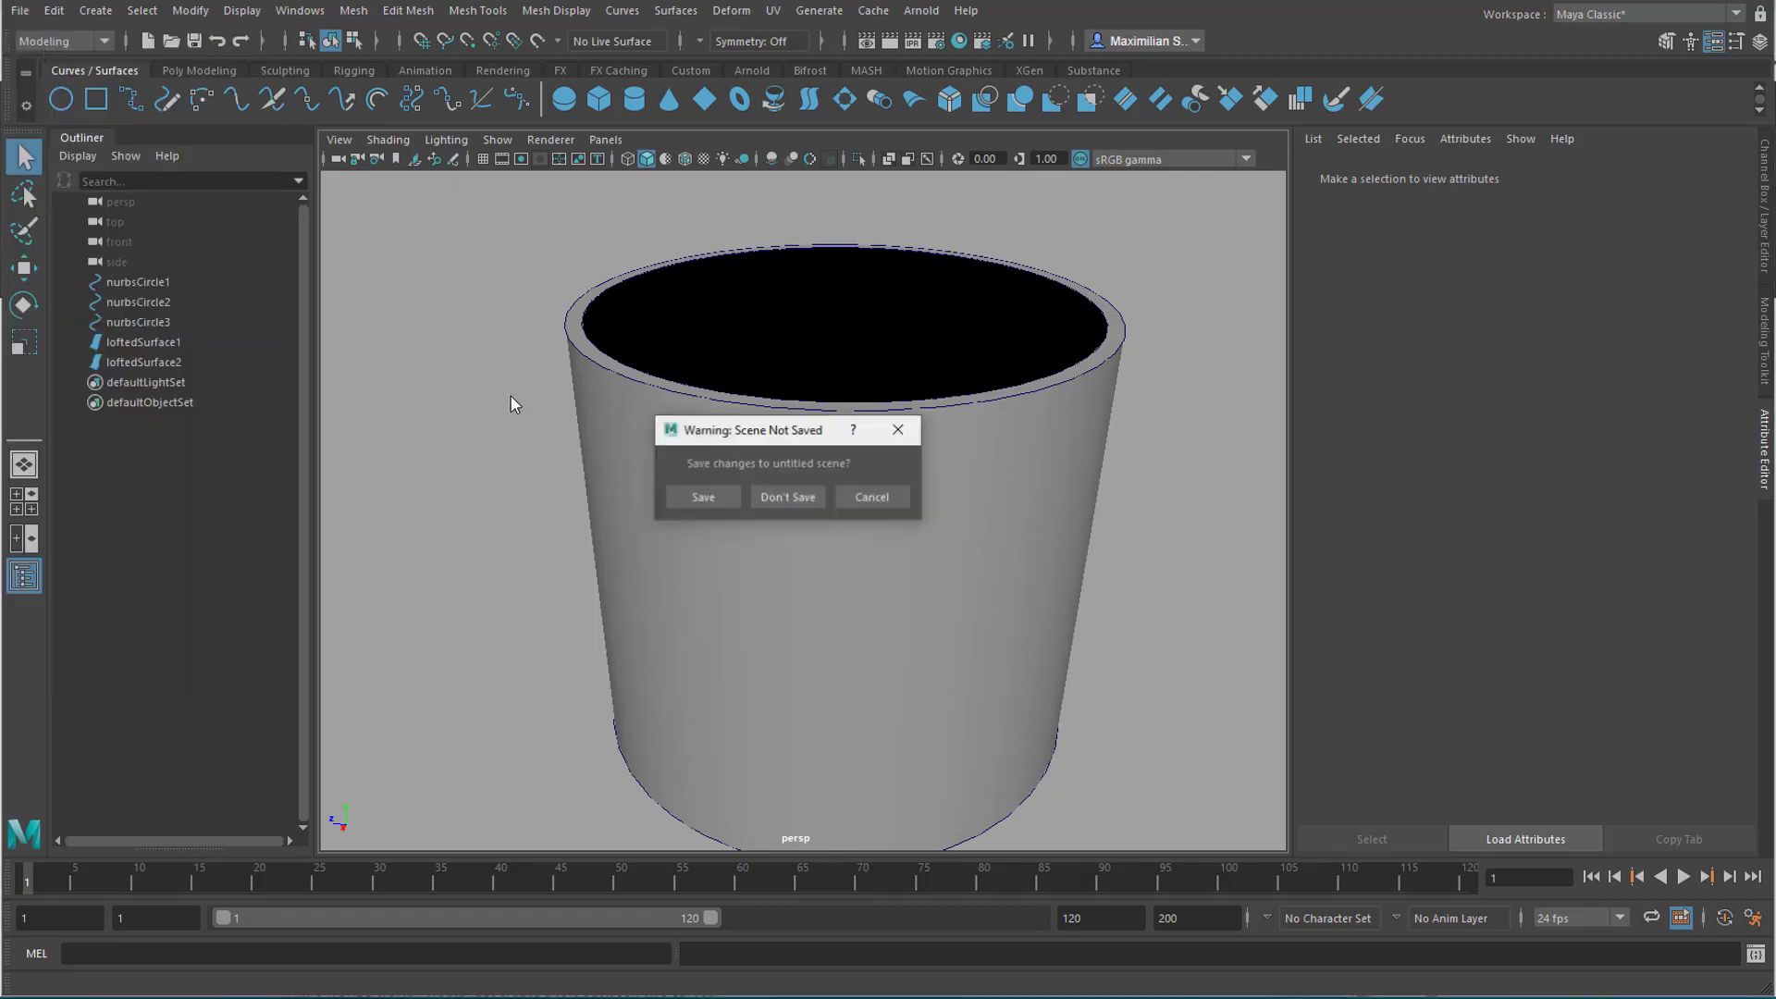
left_click(773, 497)
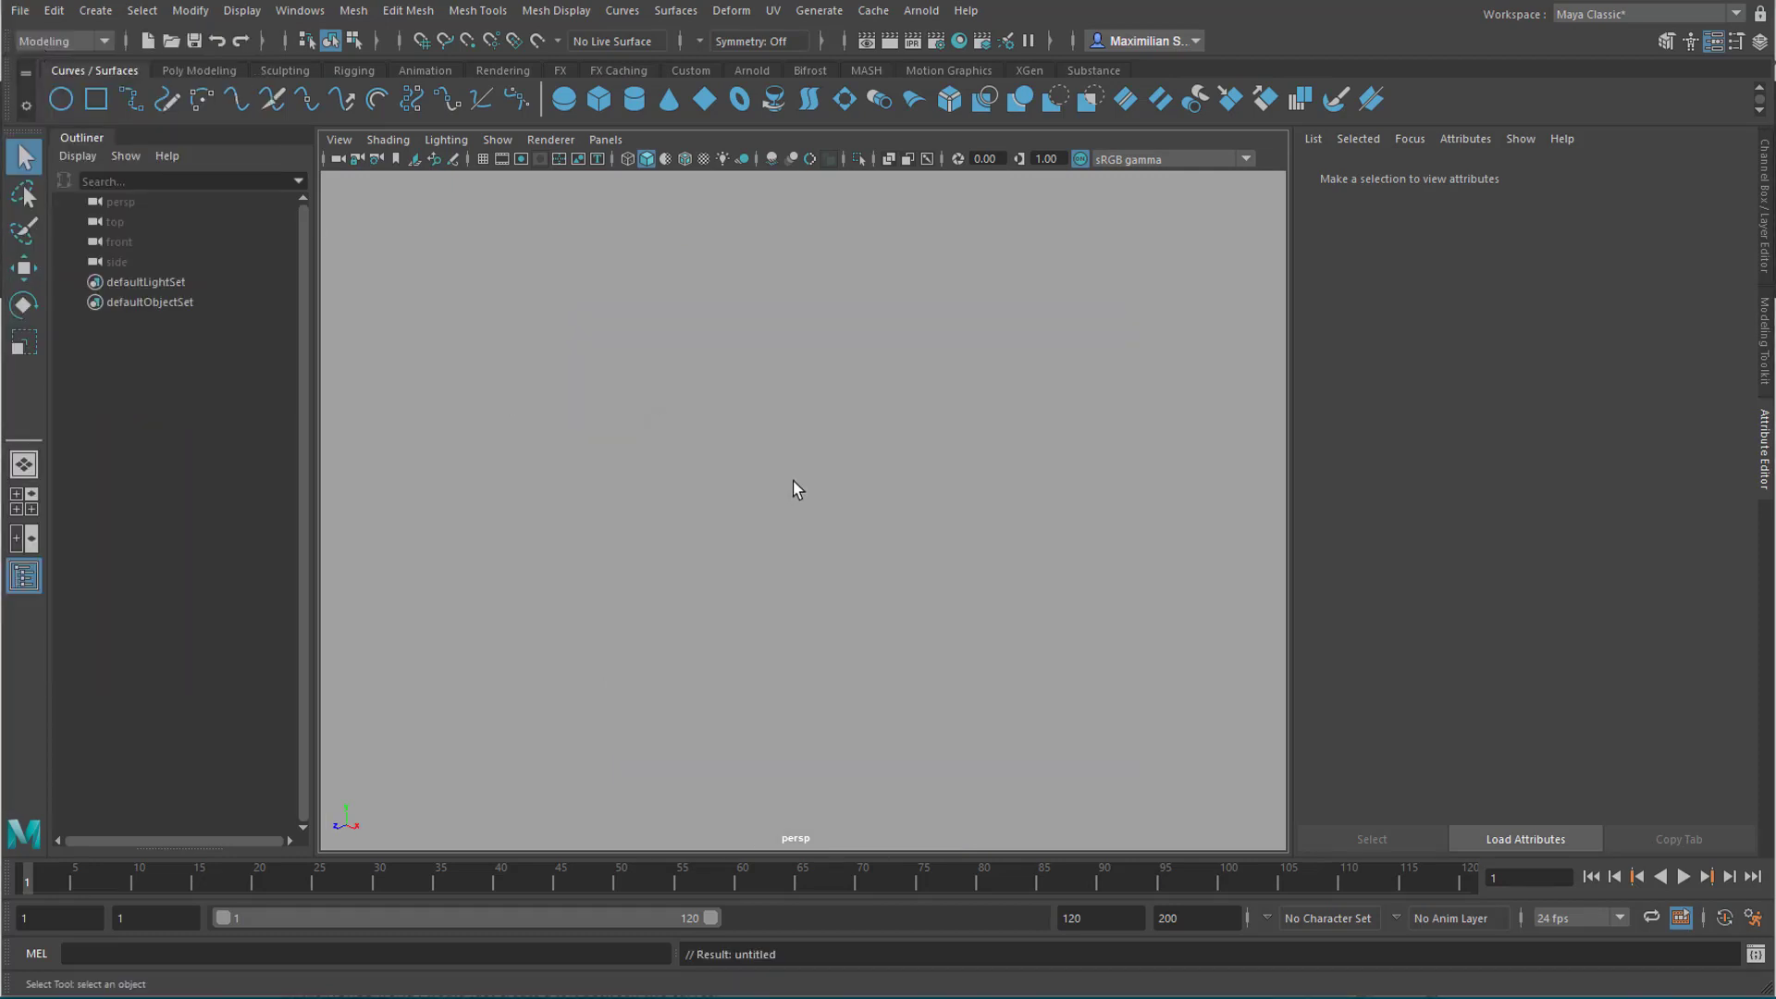
left_click(483, 160)
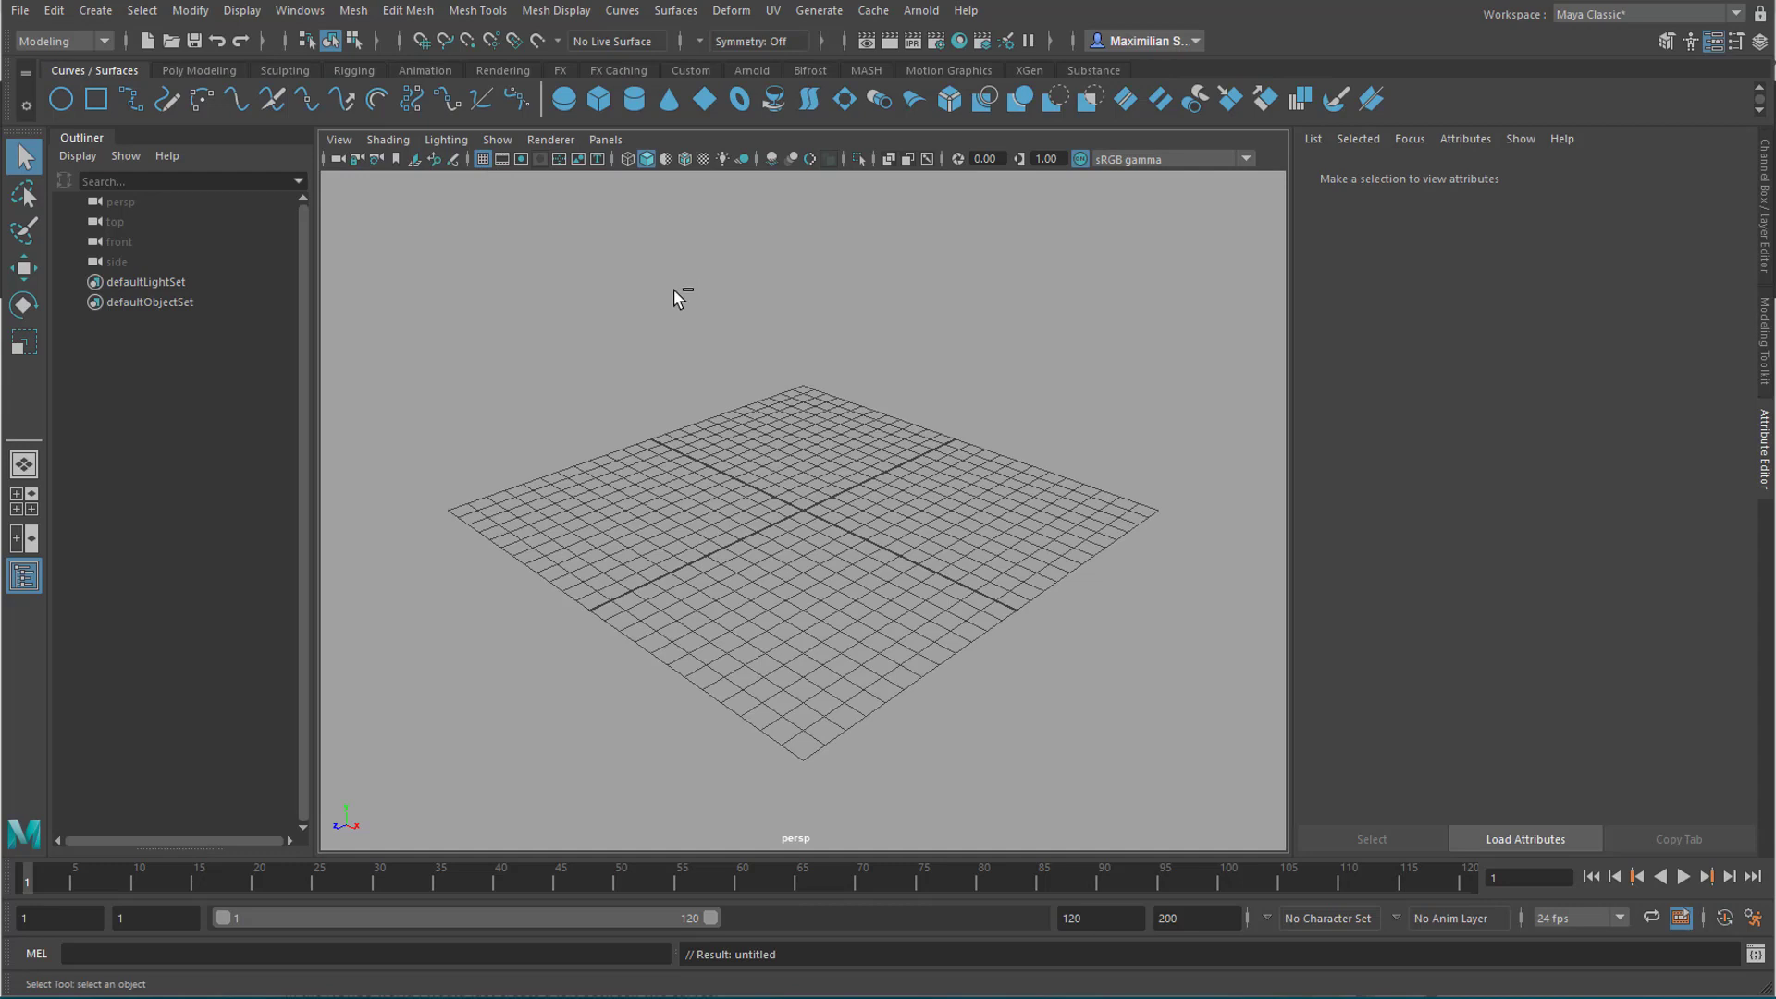
key("alt+b")
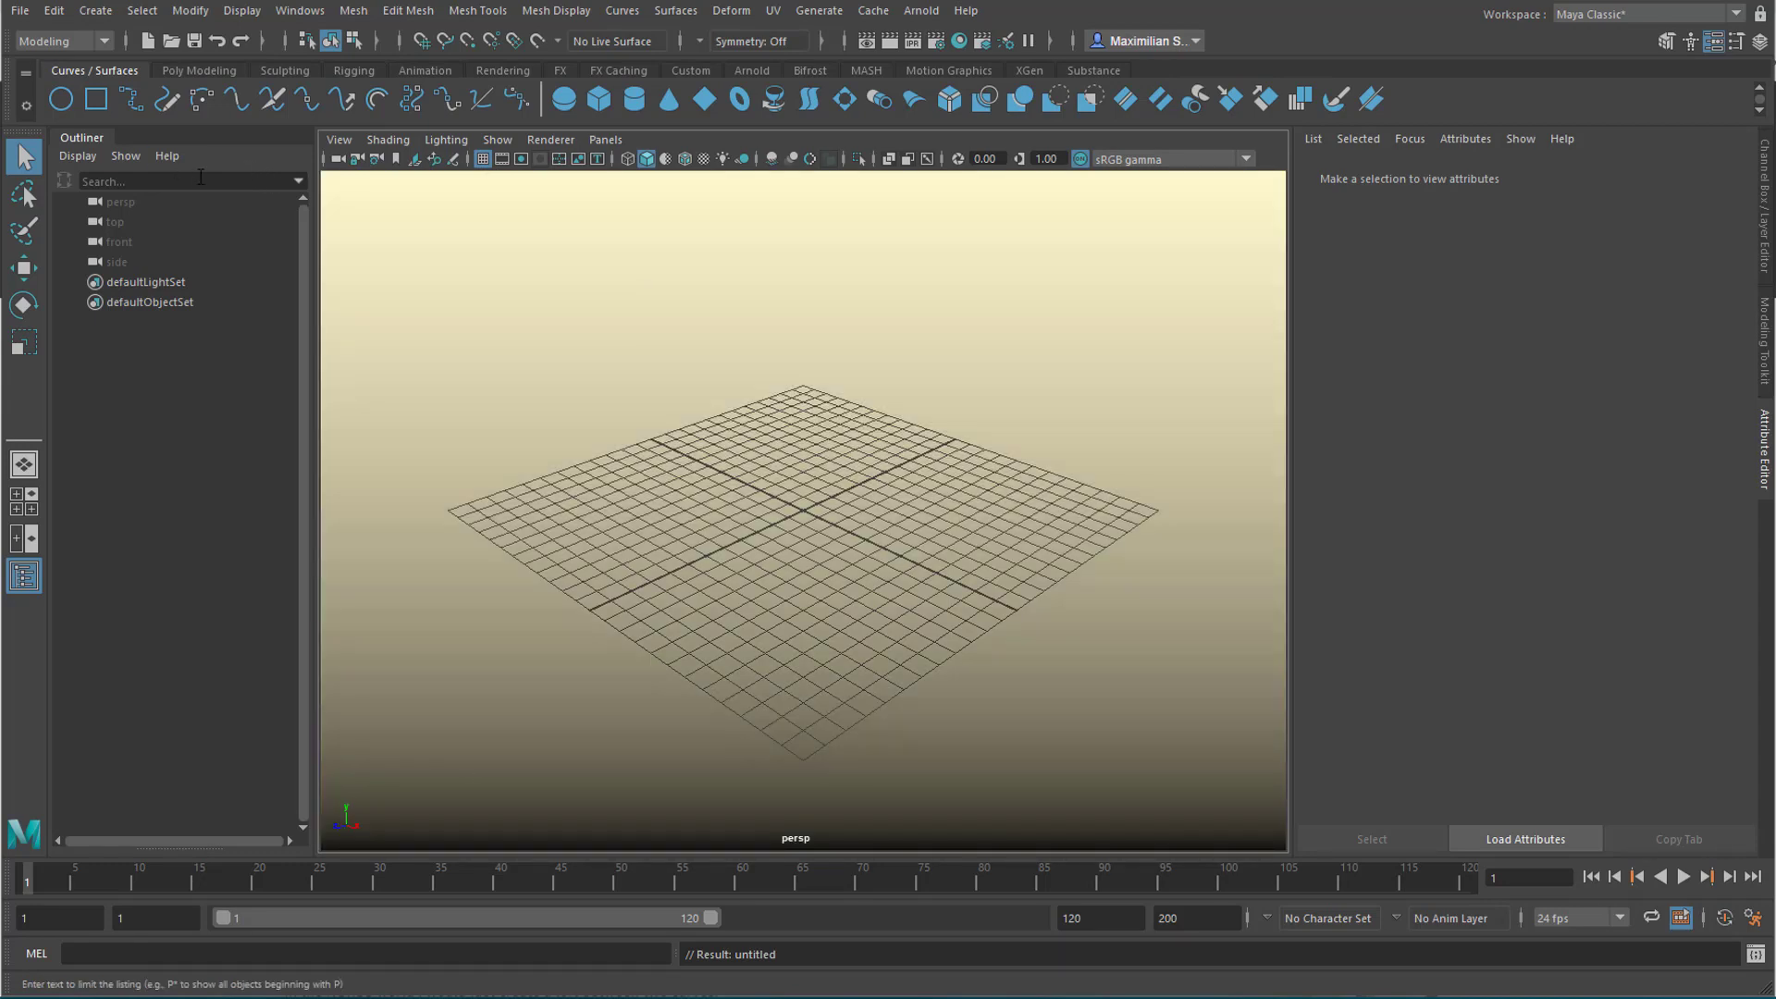
Step: Create a polygon cylinder and set its Subdivisions Caps to 0
left_click(188, 70)
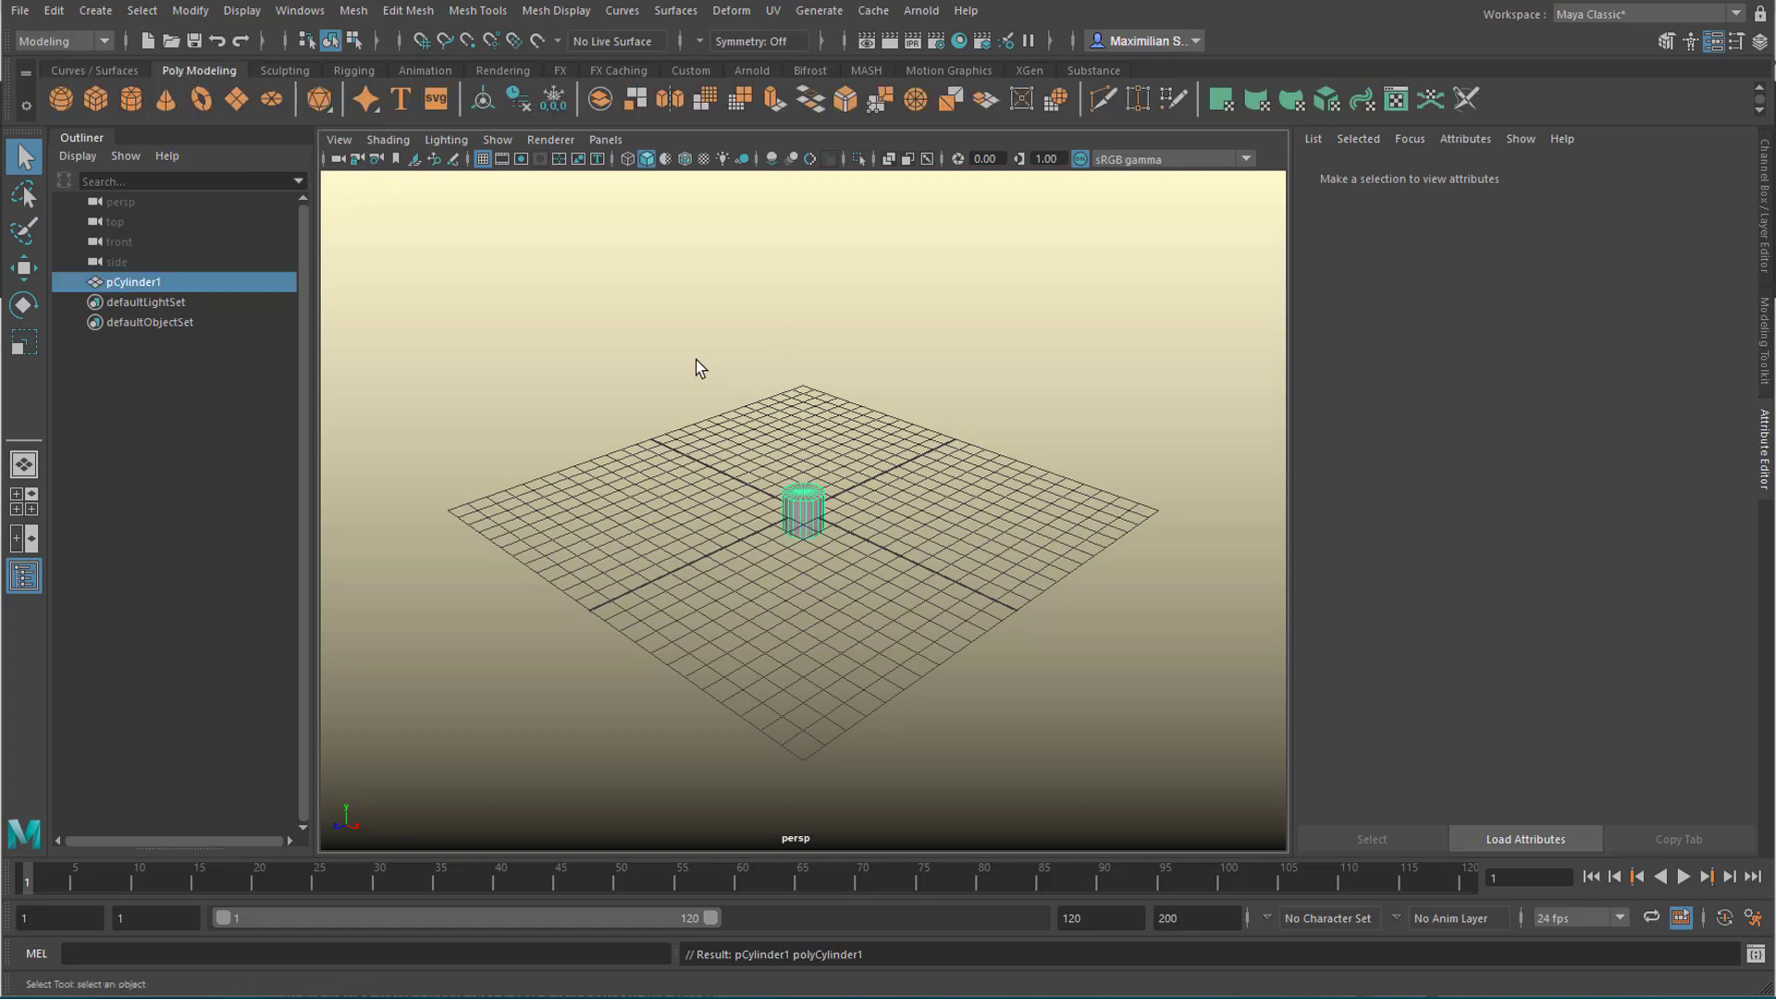
key("f")
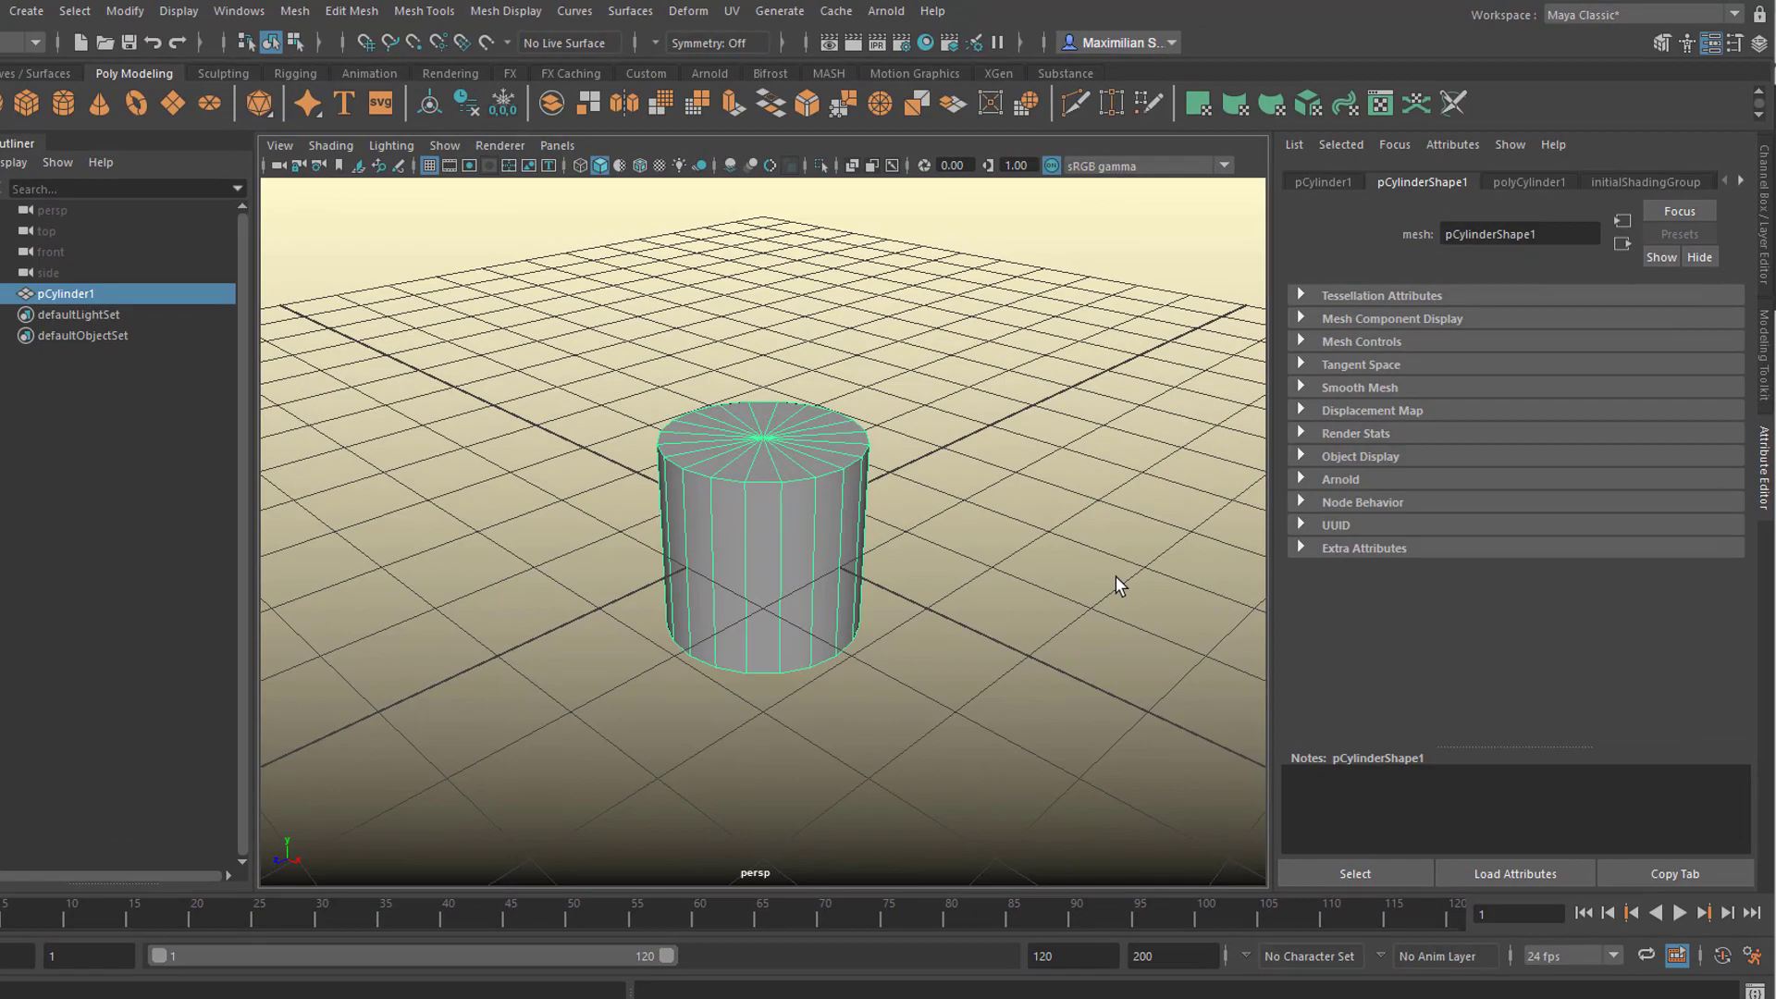
left_click(1533, 183)
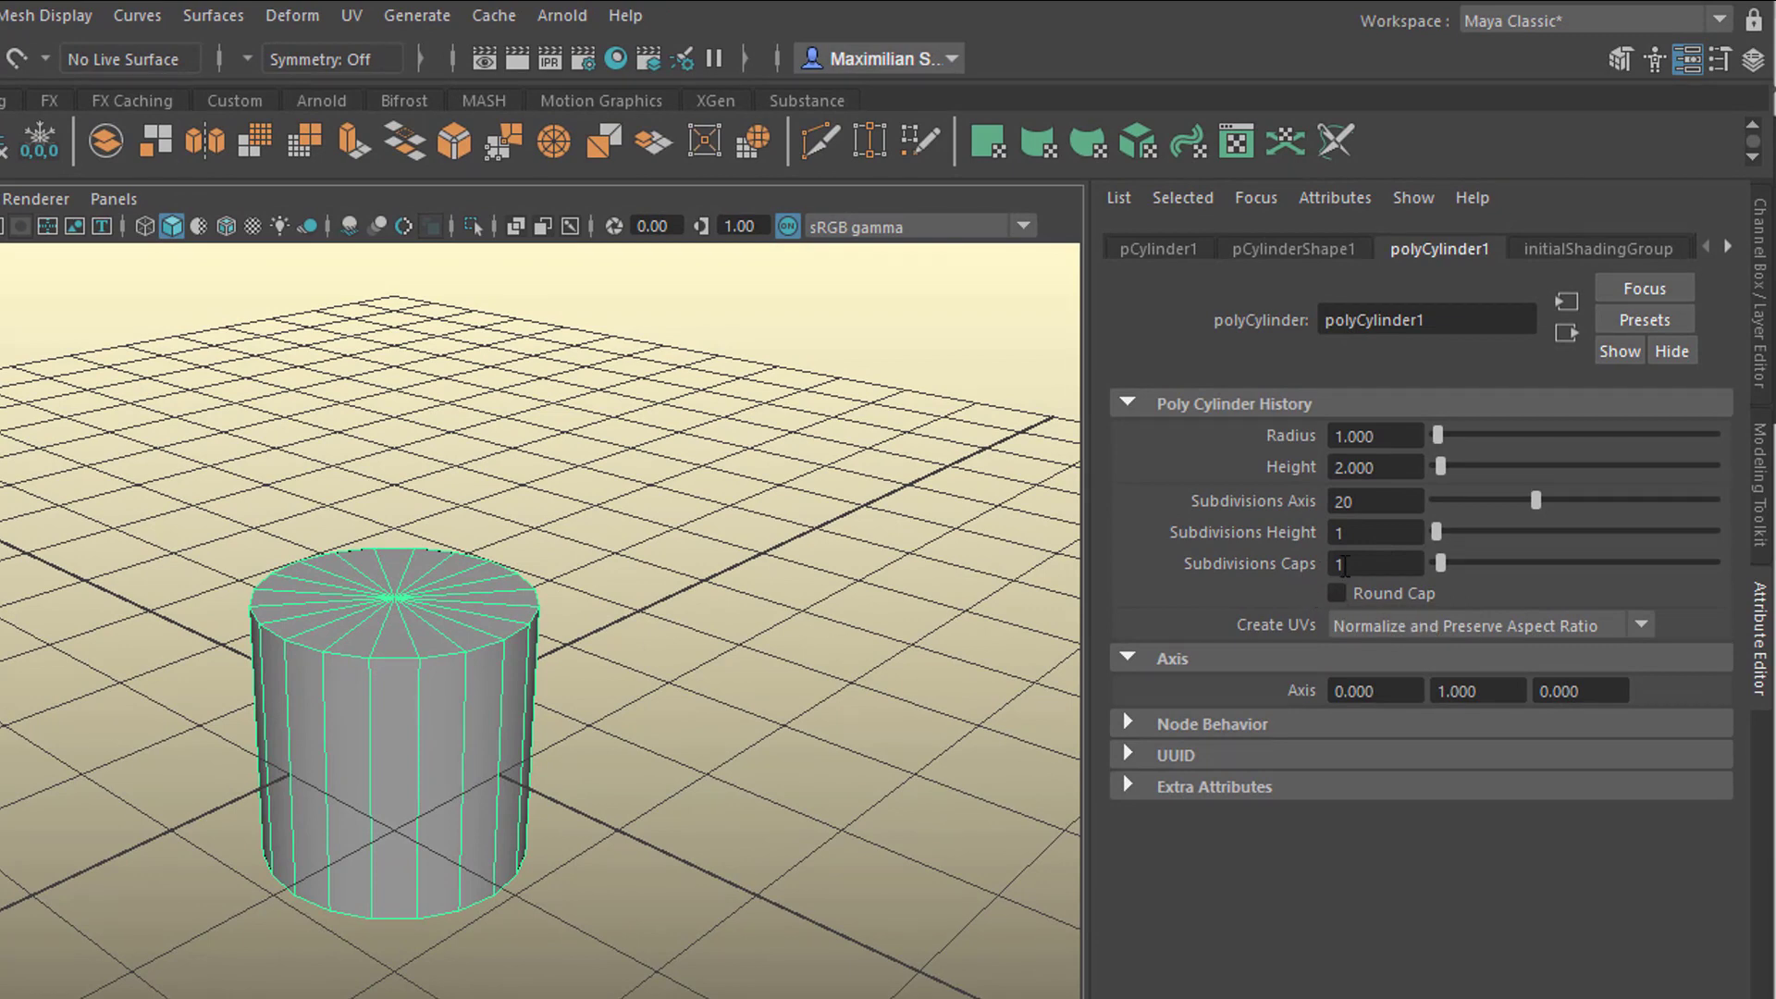
left_click_drag(500, 895, 851, 879, "alt")
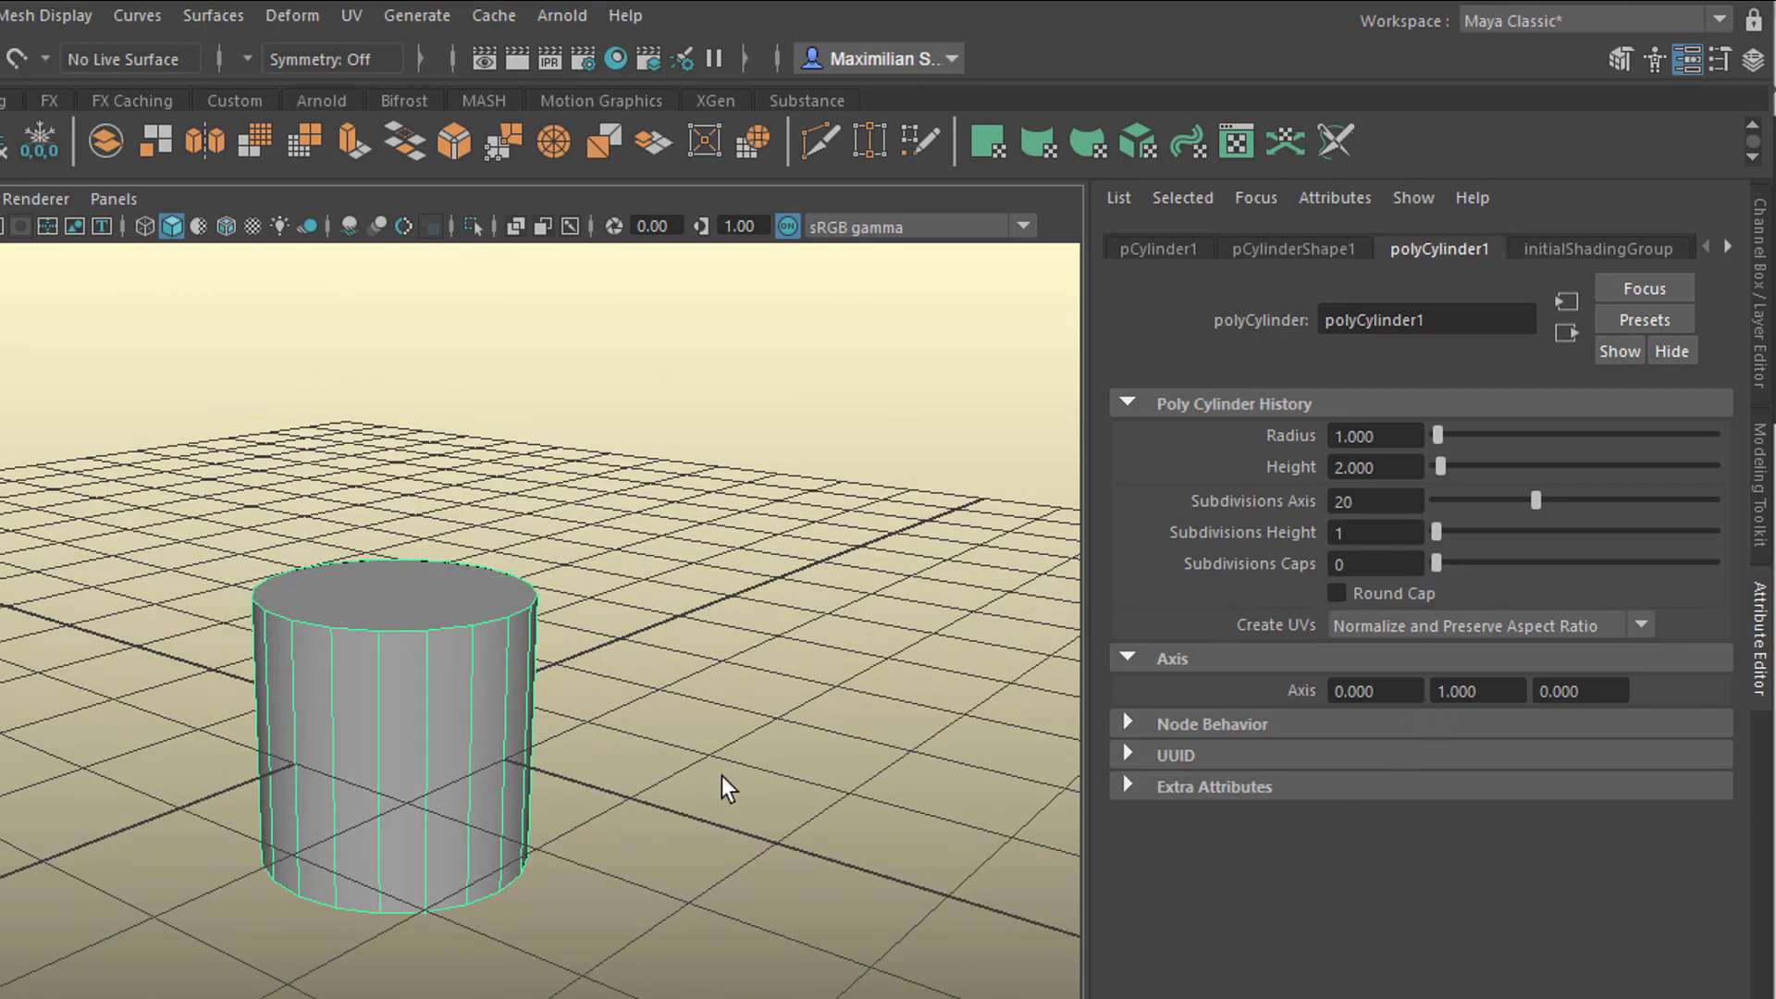
Step: Delete the cylinder's top cap face to open it like a cup
left_click_drag(721, 777, 708, 784, "alt")
right_click(413, 600)
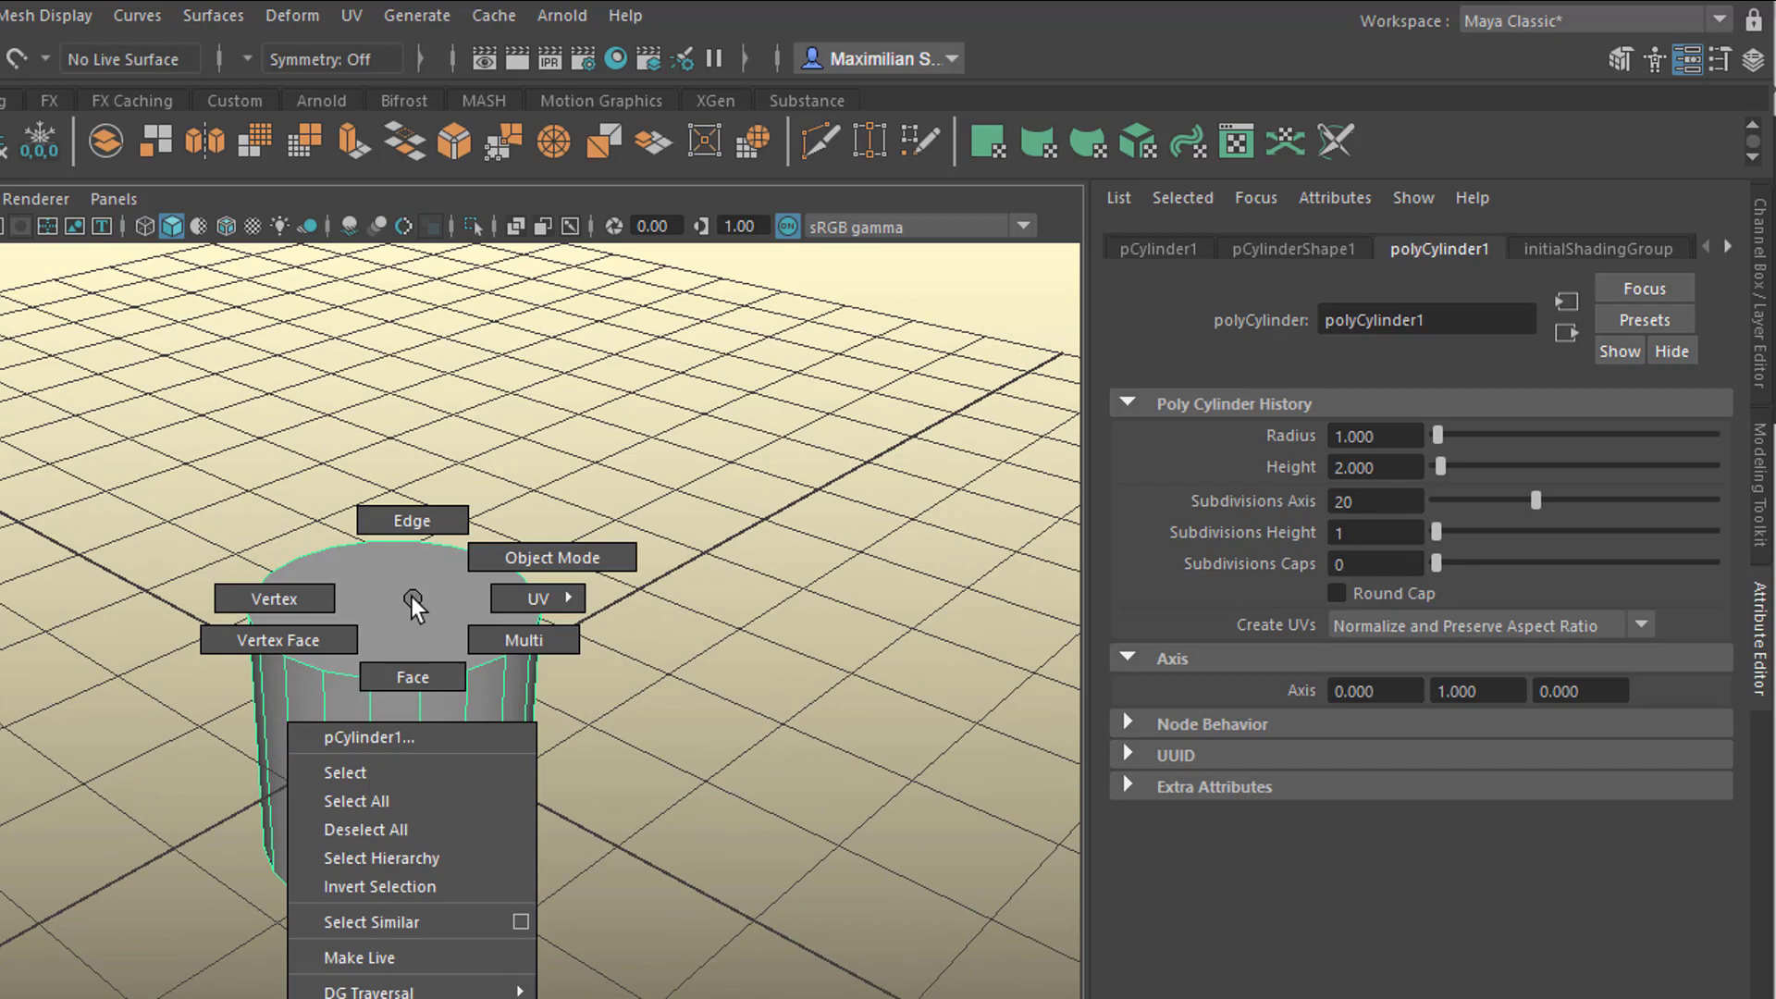
left_click(436, 681)
left_click(413, 600)
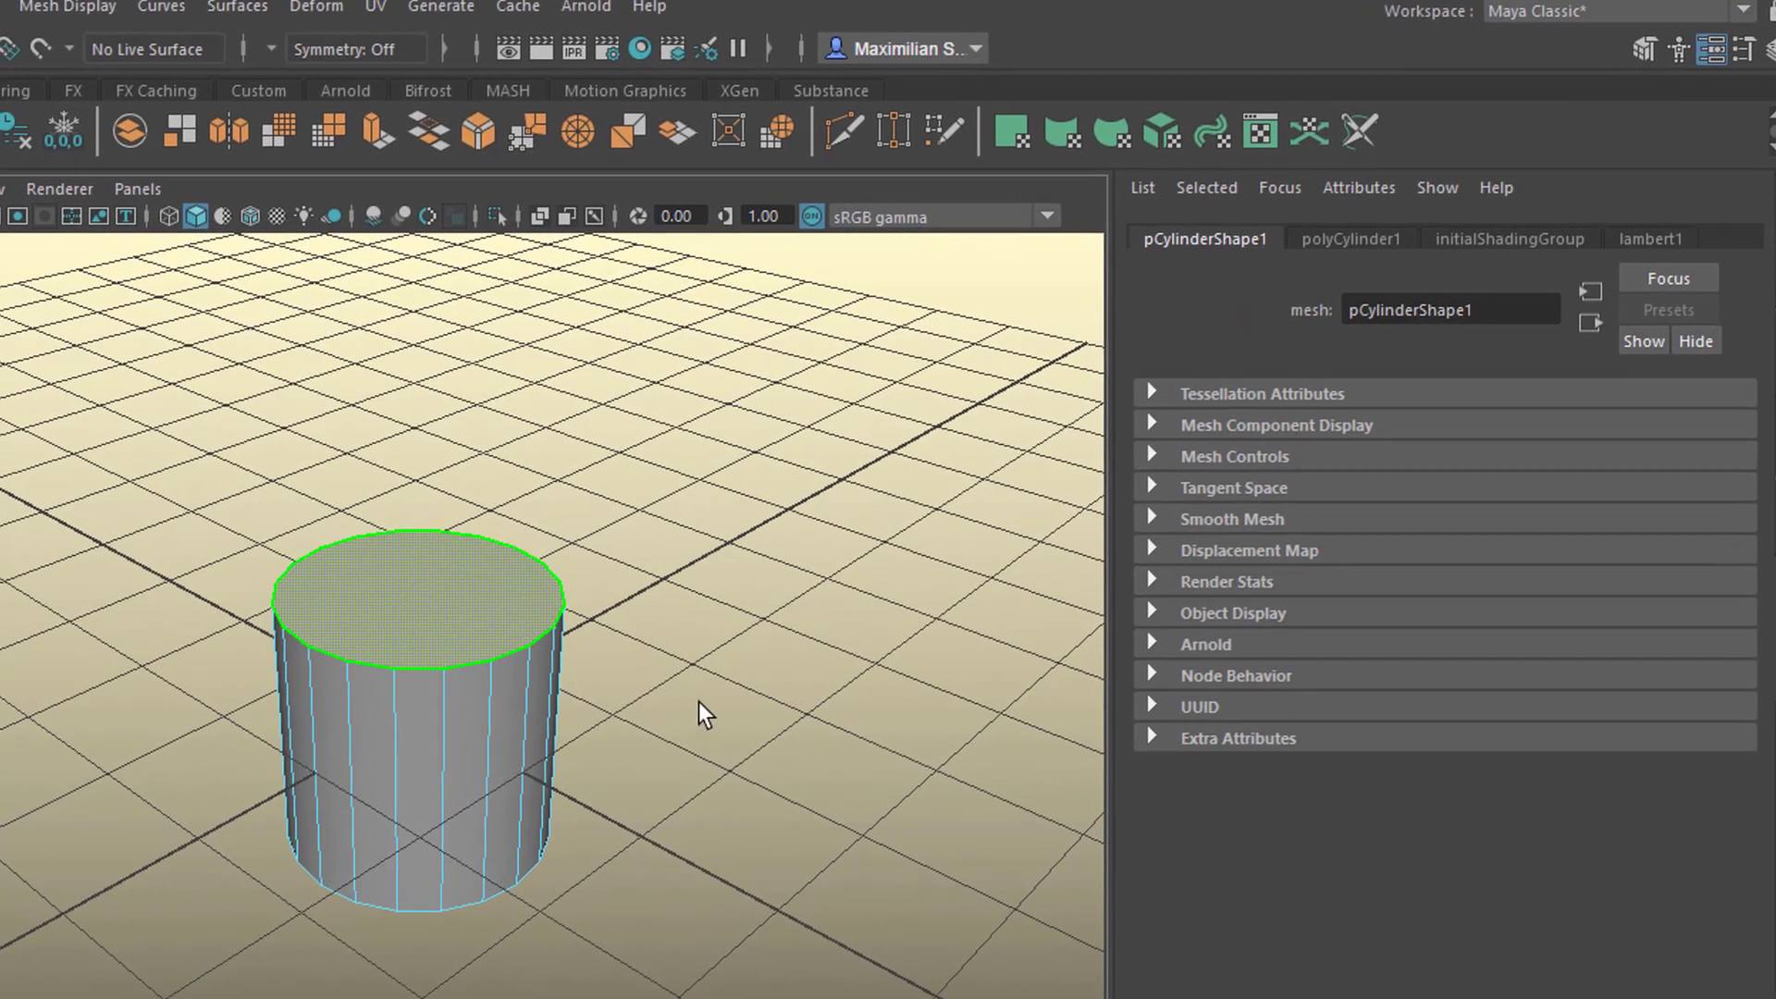
left_click_drag(698, 712, 669, 826, "alt")
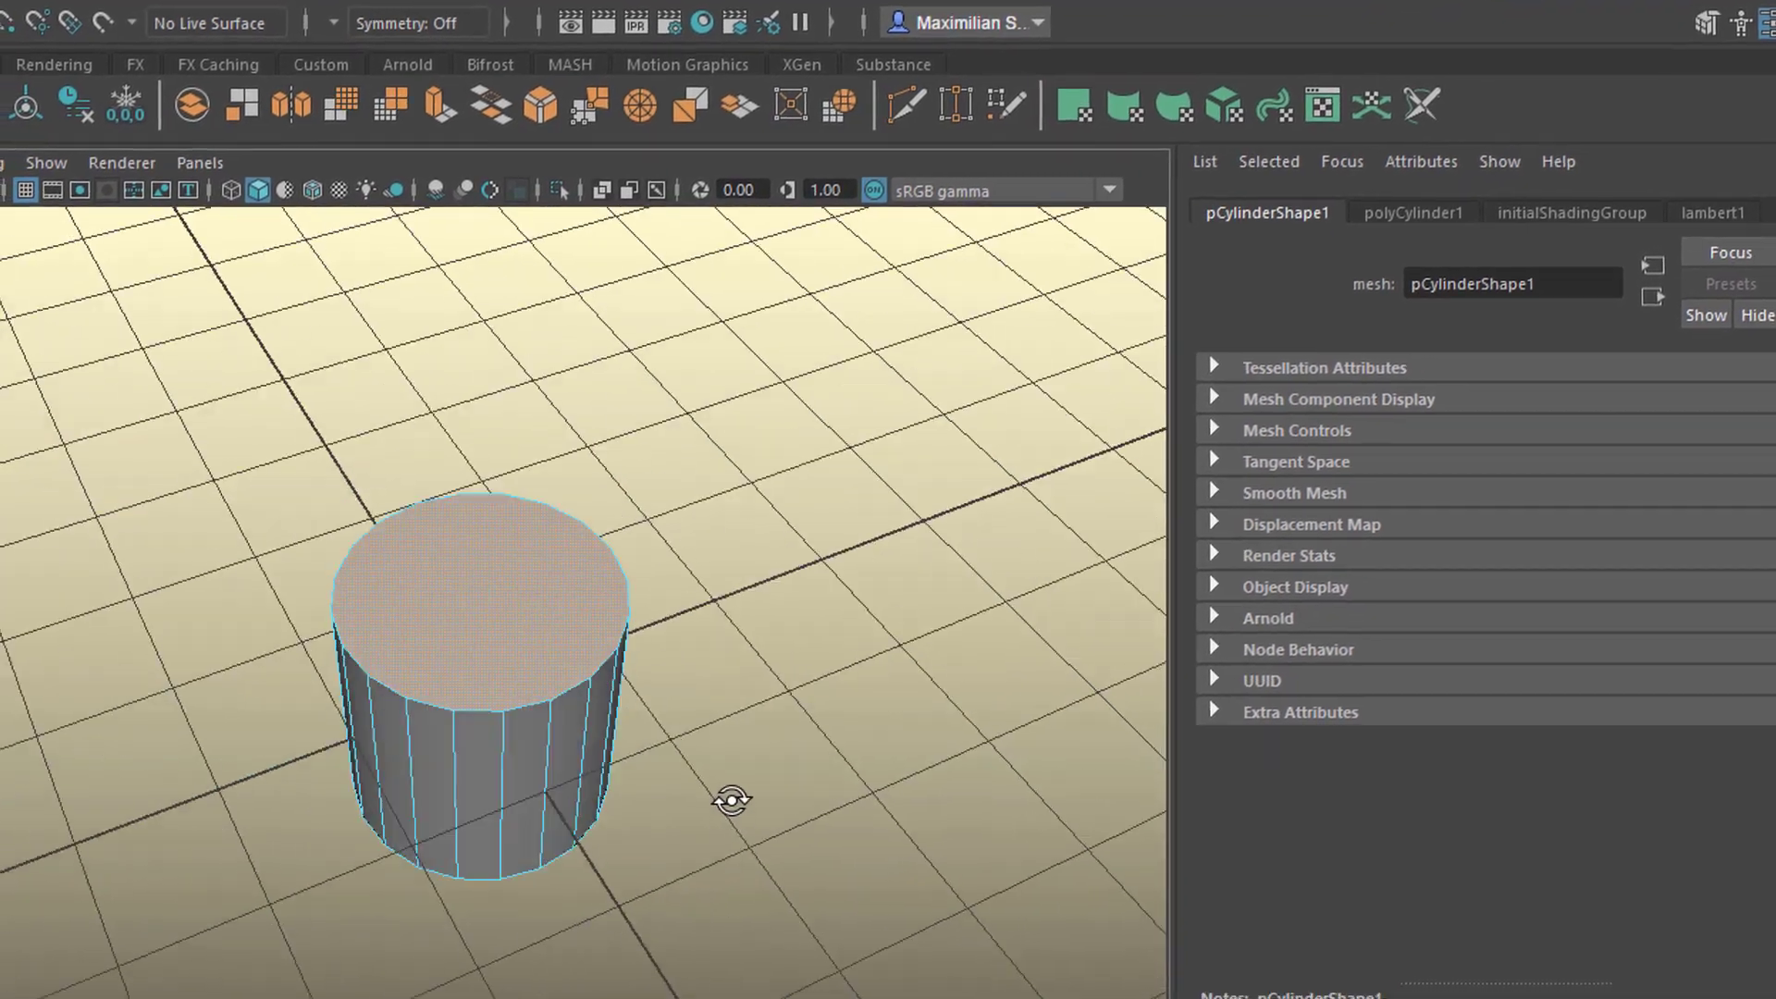
key("Delete")
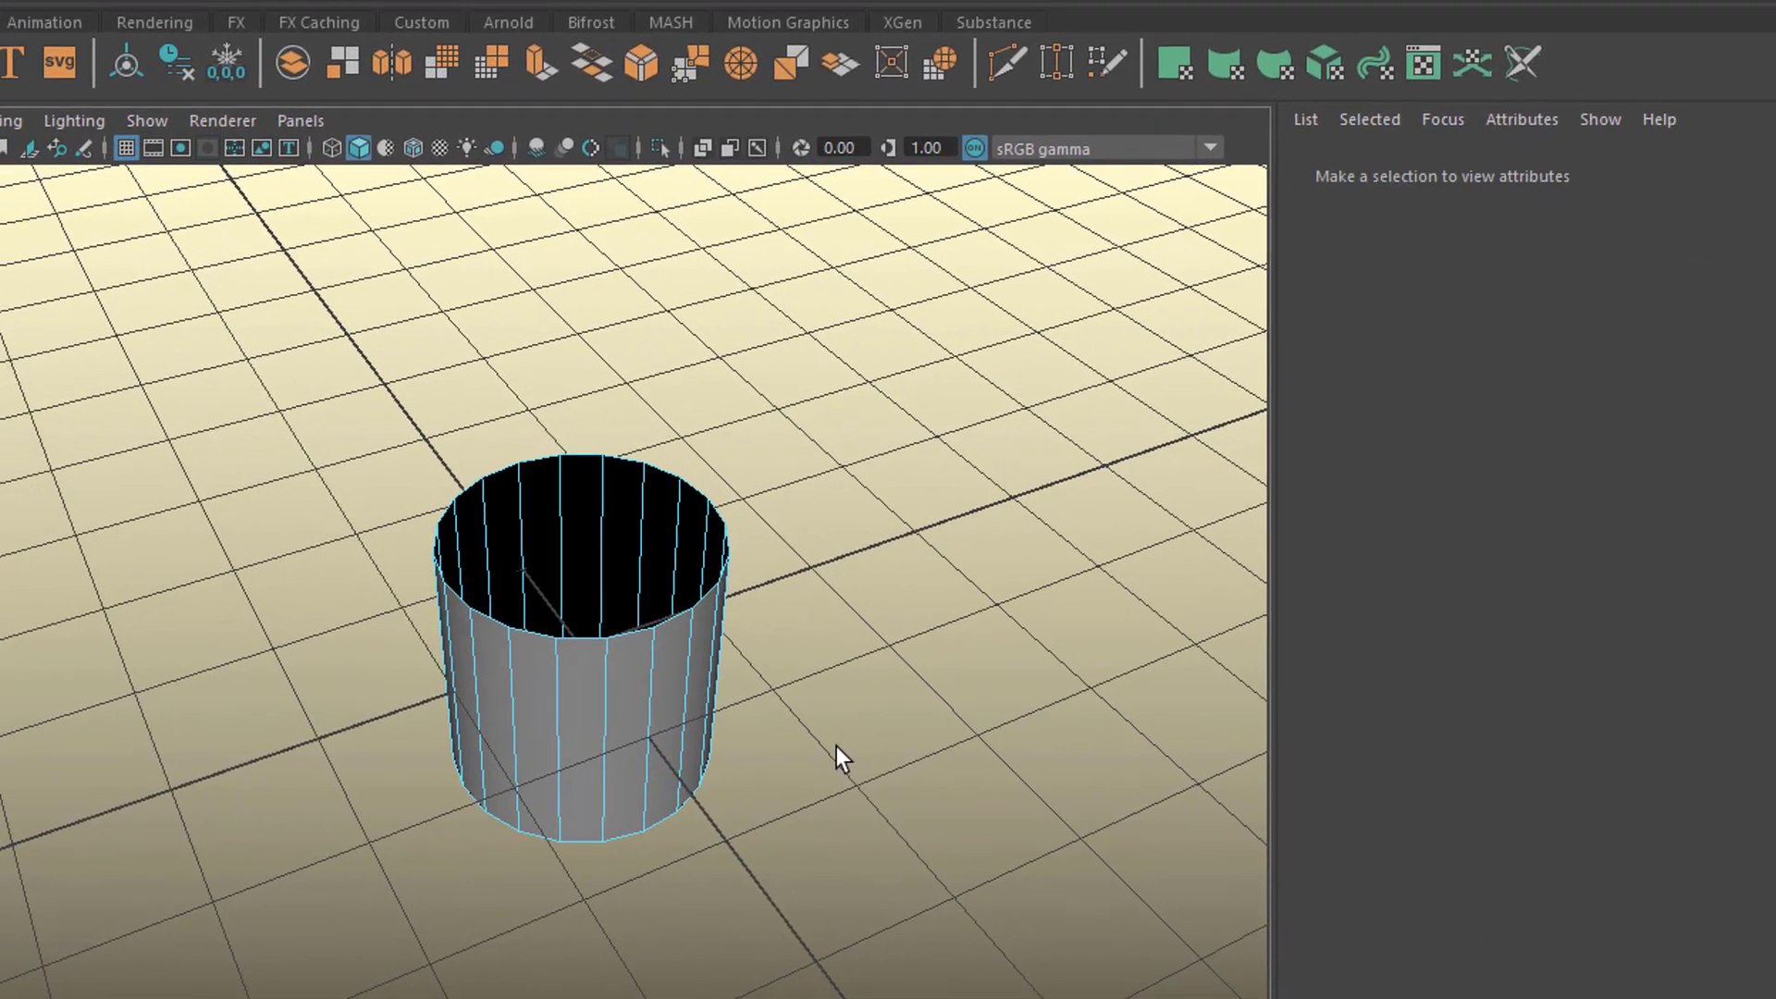
Step: Return the open cylinder to Object Mode
mouse_move(911, 738)
left_mouse_down("alt")
mouse_move(859, 973)
mouse_move(882, 826)
mouse_move(924, 752)
left_mouse_up("alt")
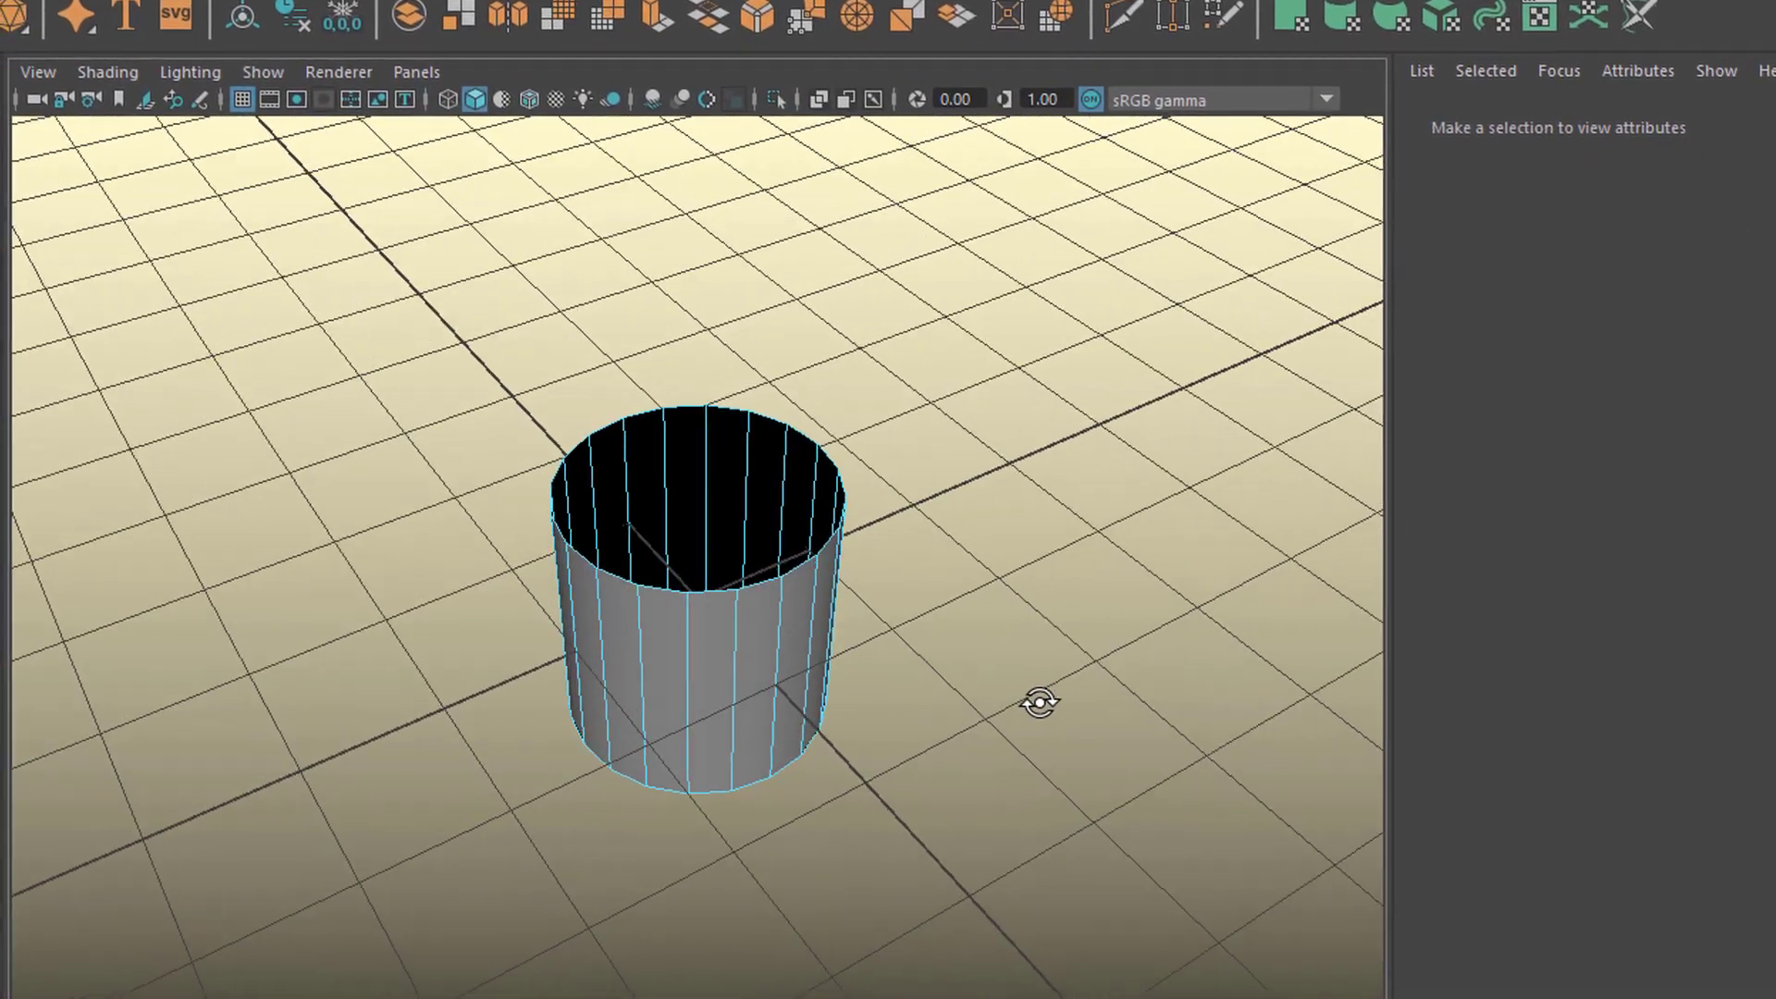
scroll(872, 750, "up", 3)
right_click(823, 590)
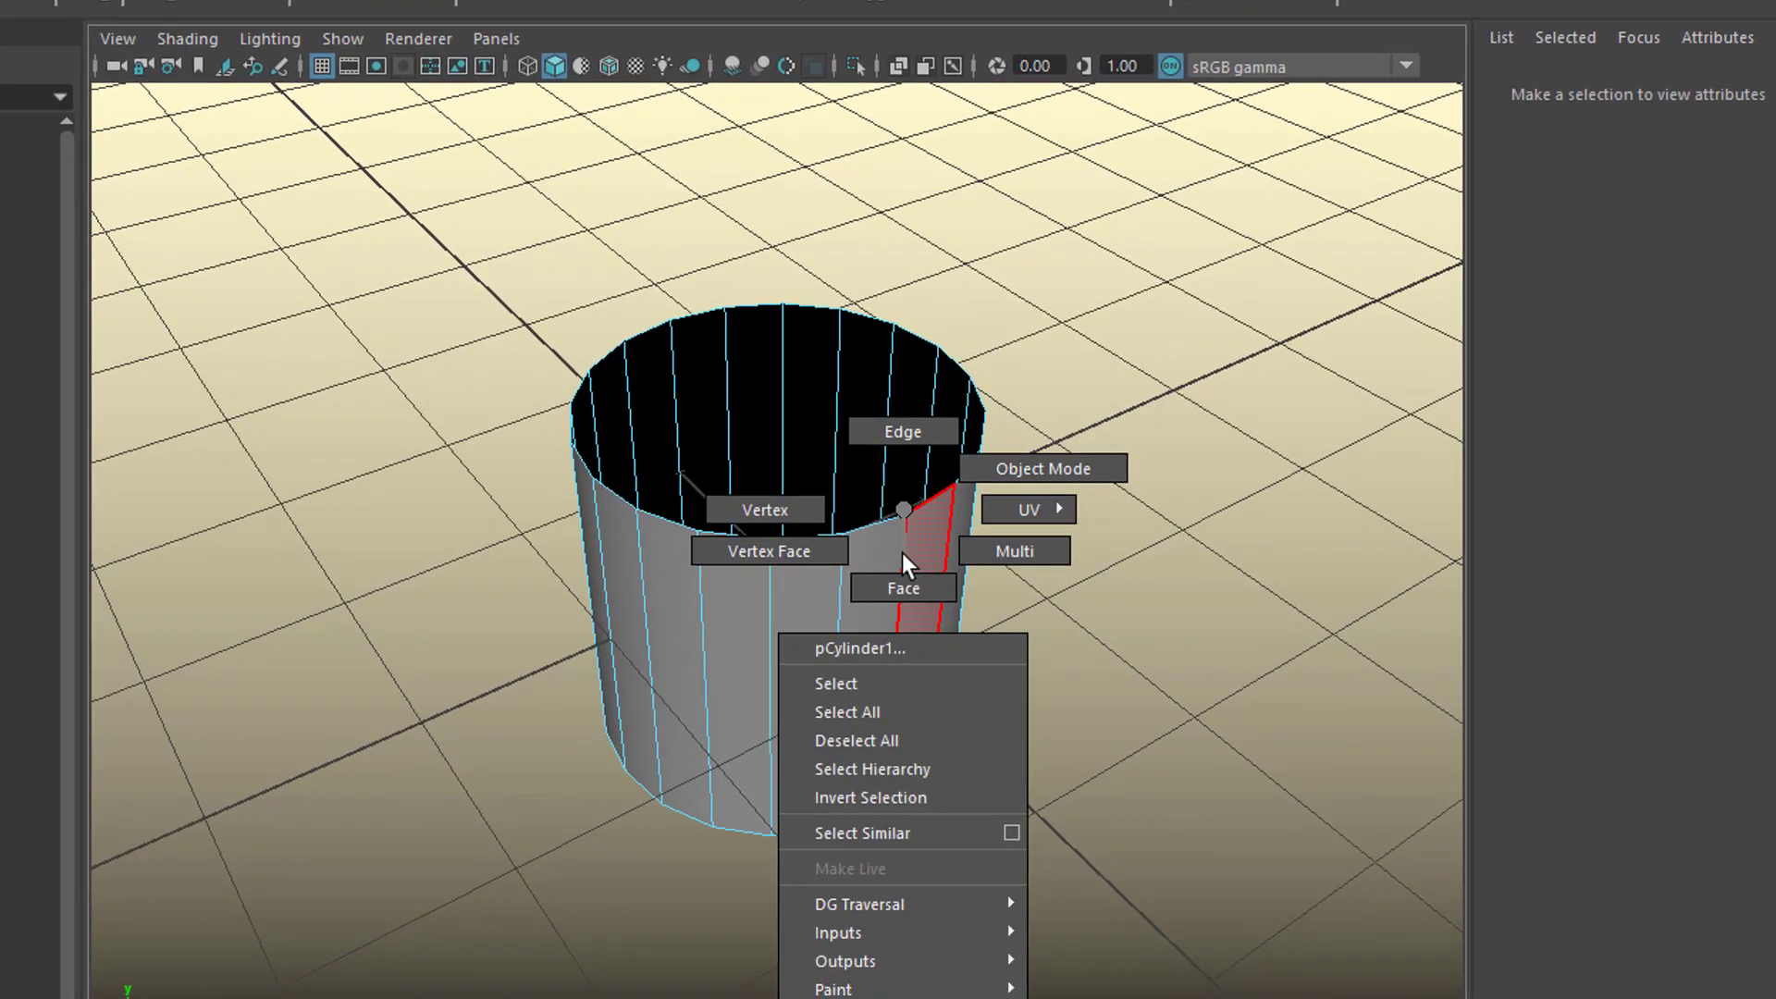
left_click(1013, 467)
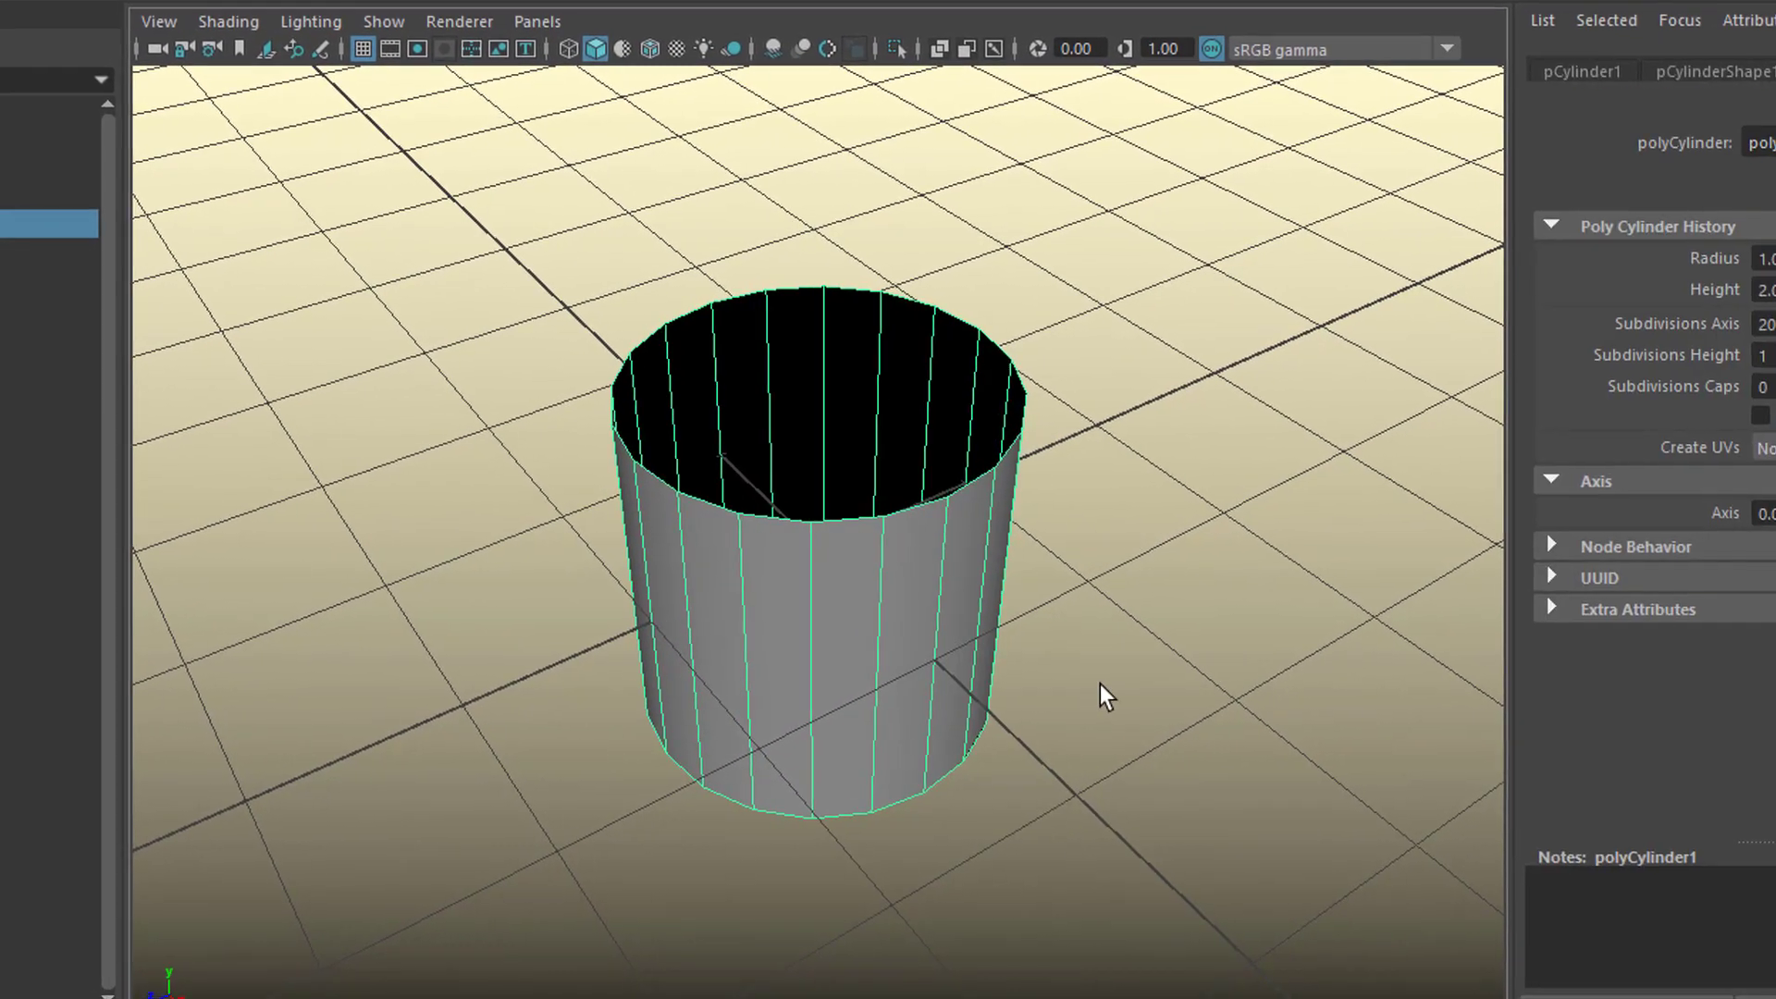
Step: Duplicate the open cylinder and scale the copy down uniformly so that it sits slightly inside the original
left_click_drag(1101, 684, 1111, 729, "alt")
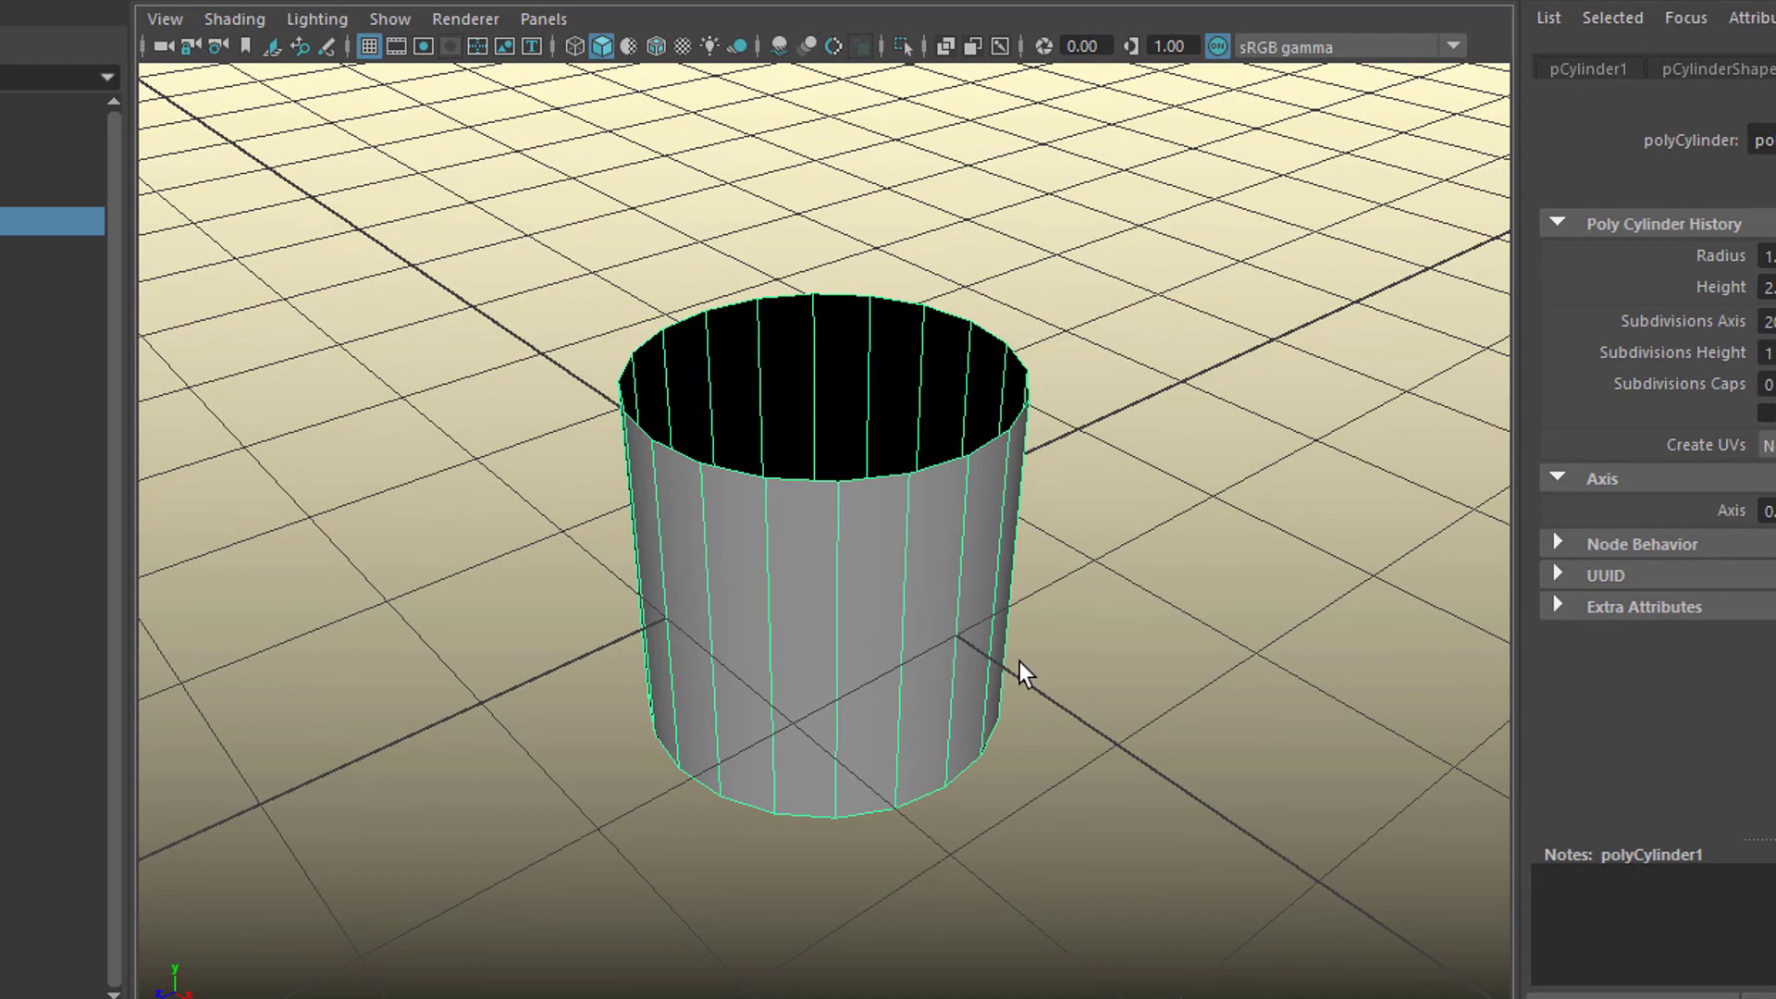
left_click_drag(808, 453, 1130, 647)
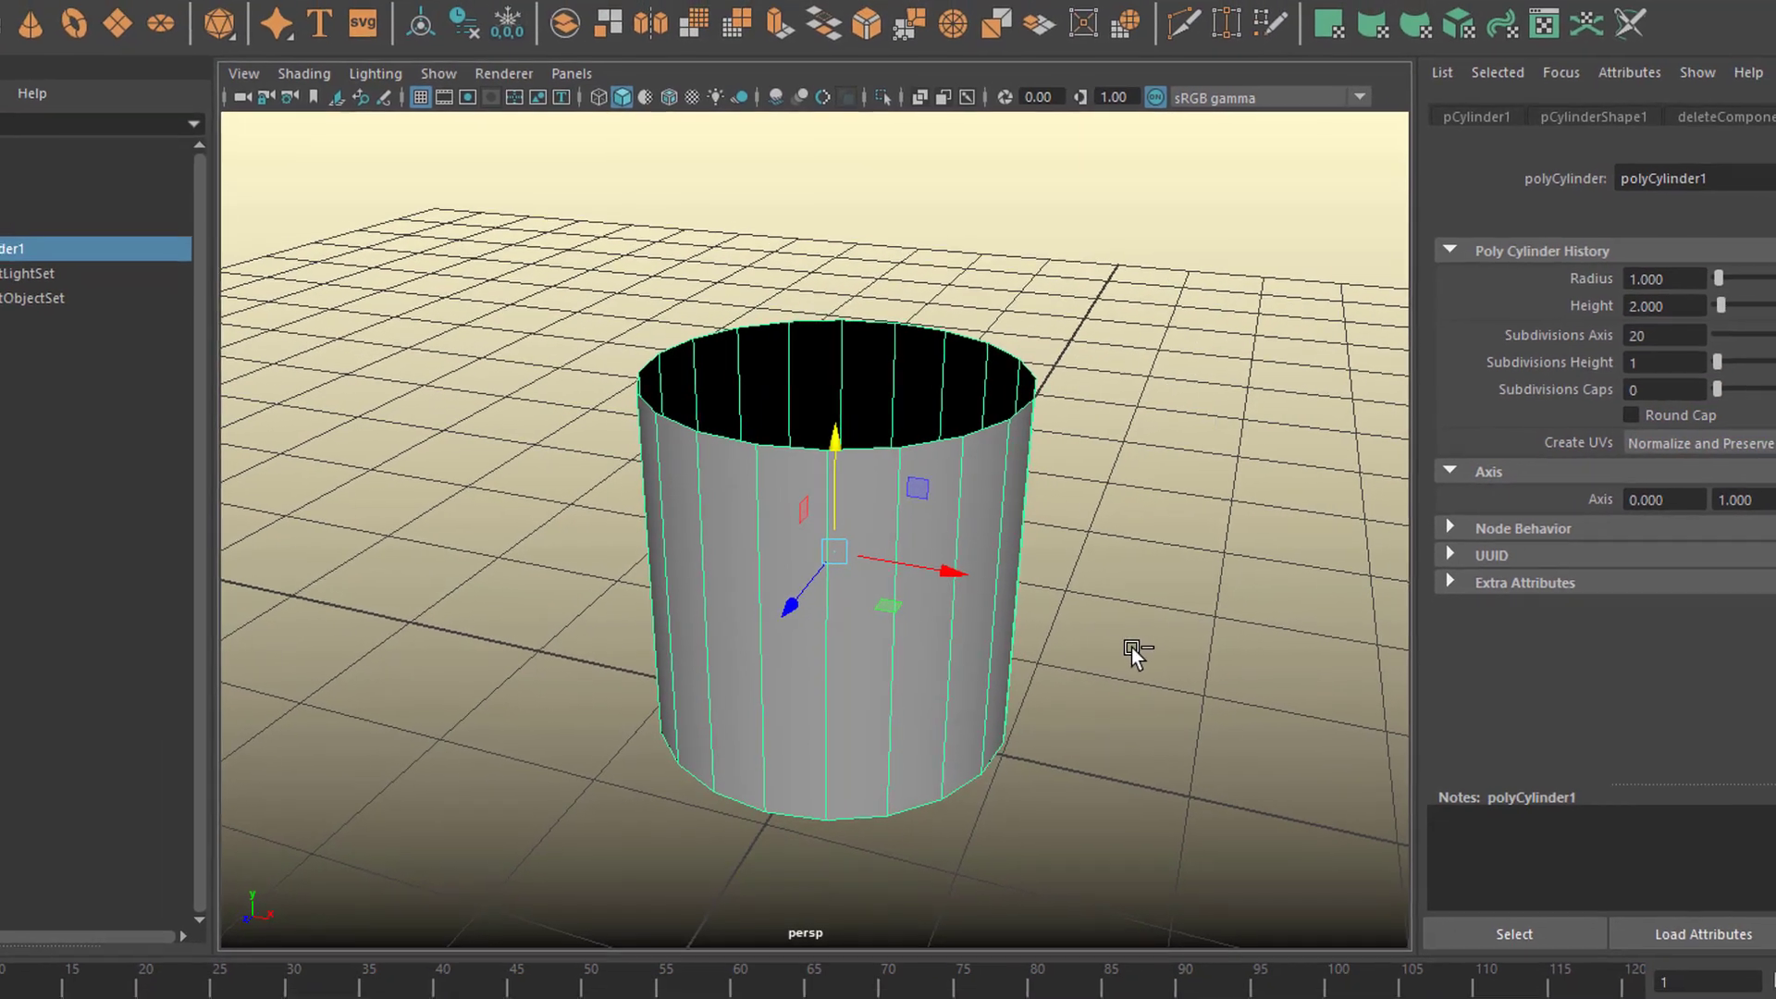
key("ctrl+d")
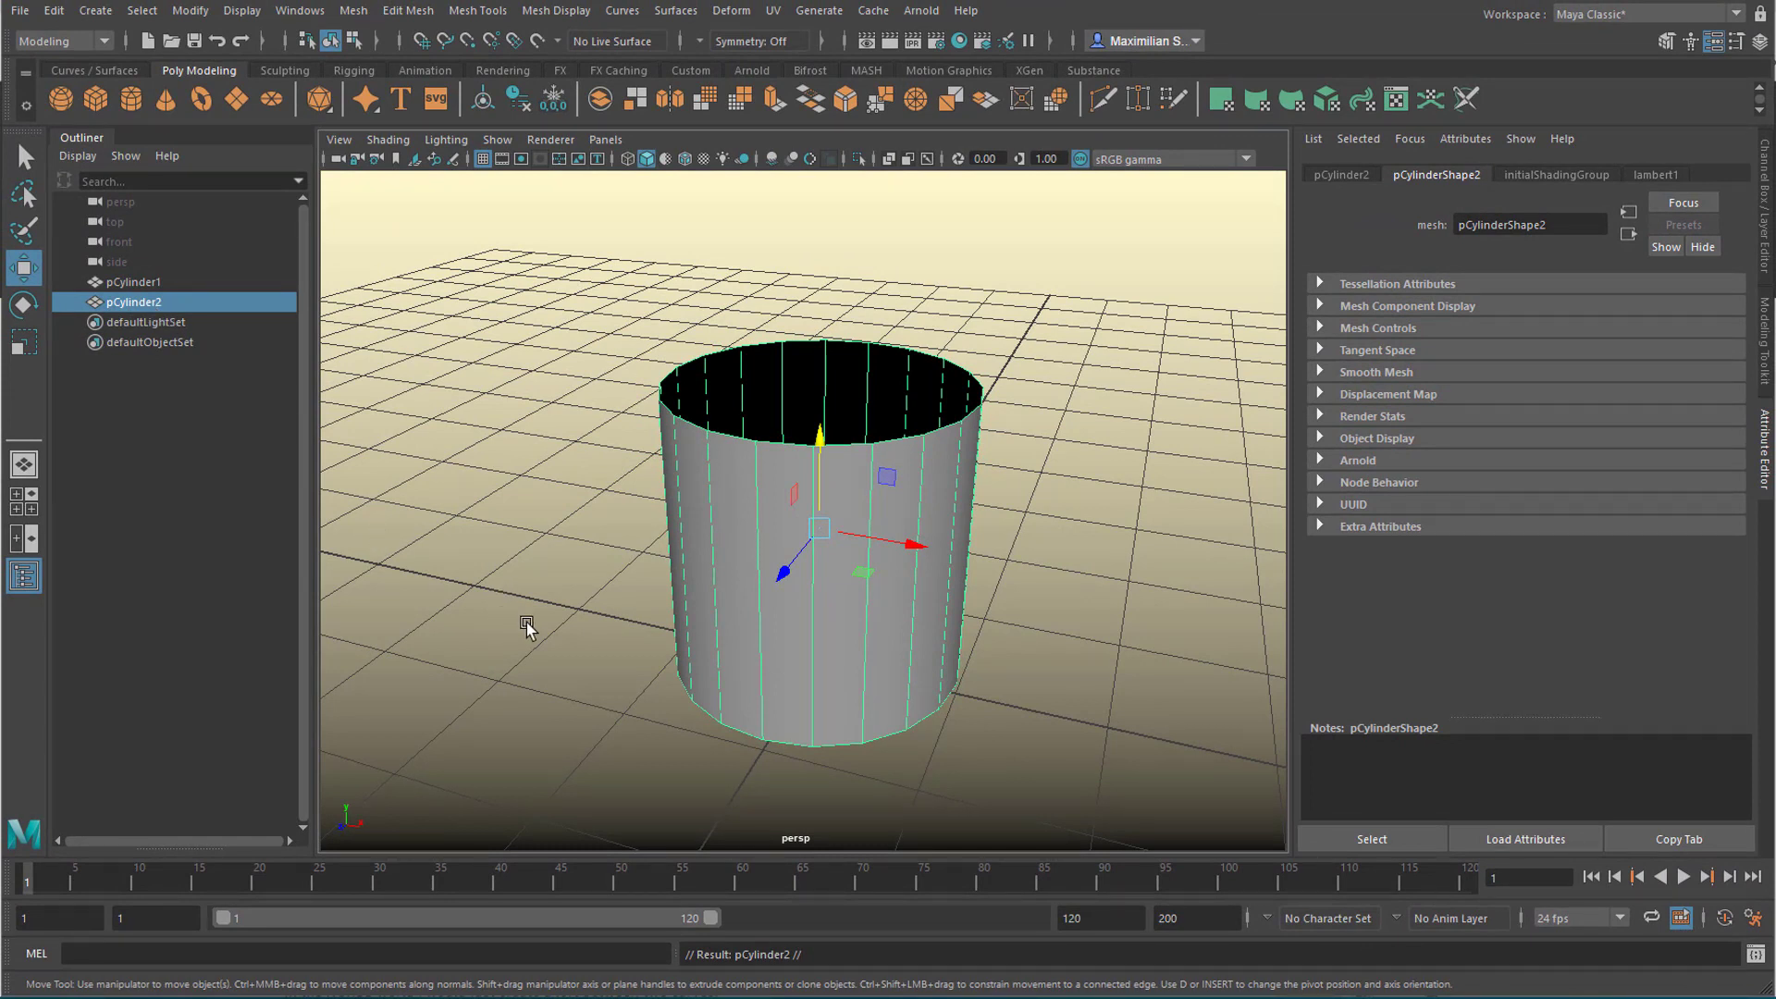
key("e")
key("r")
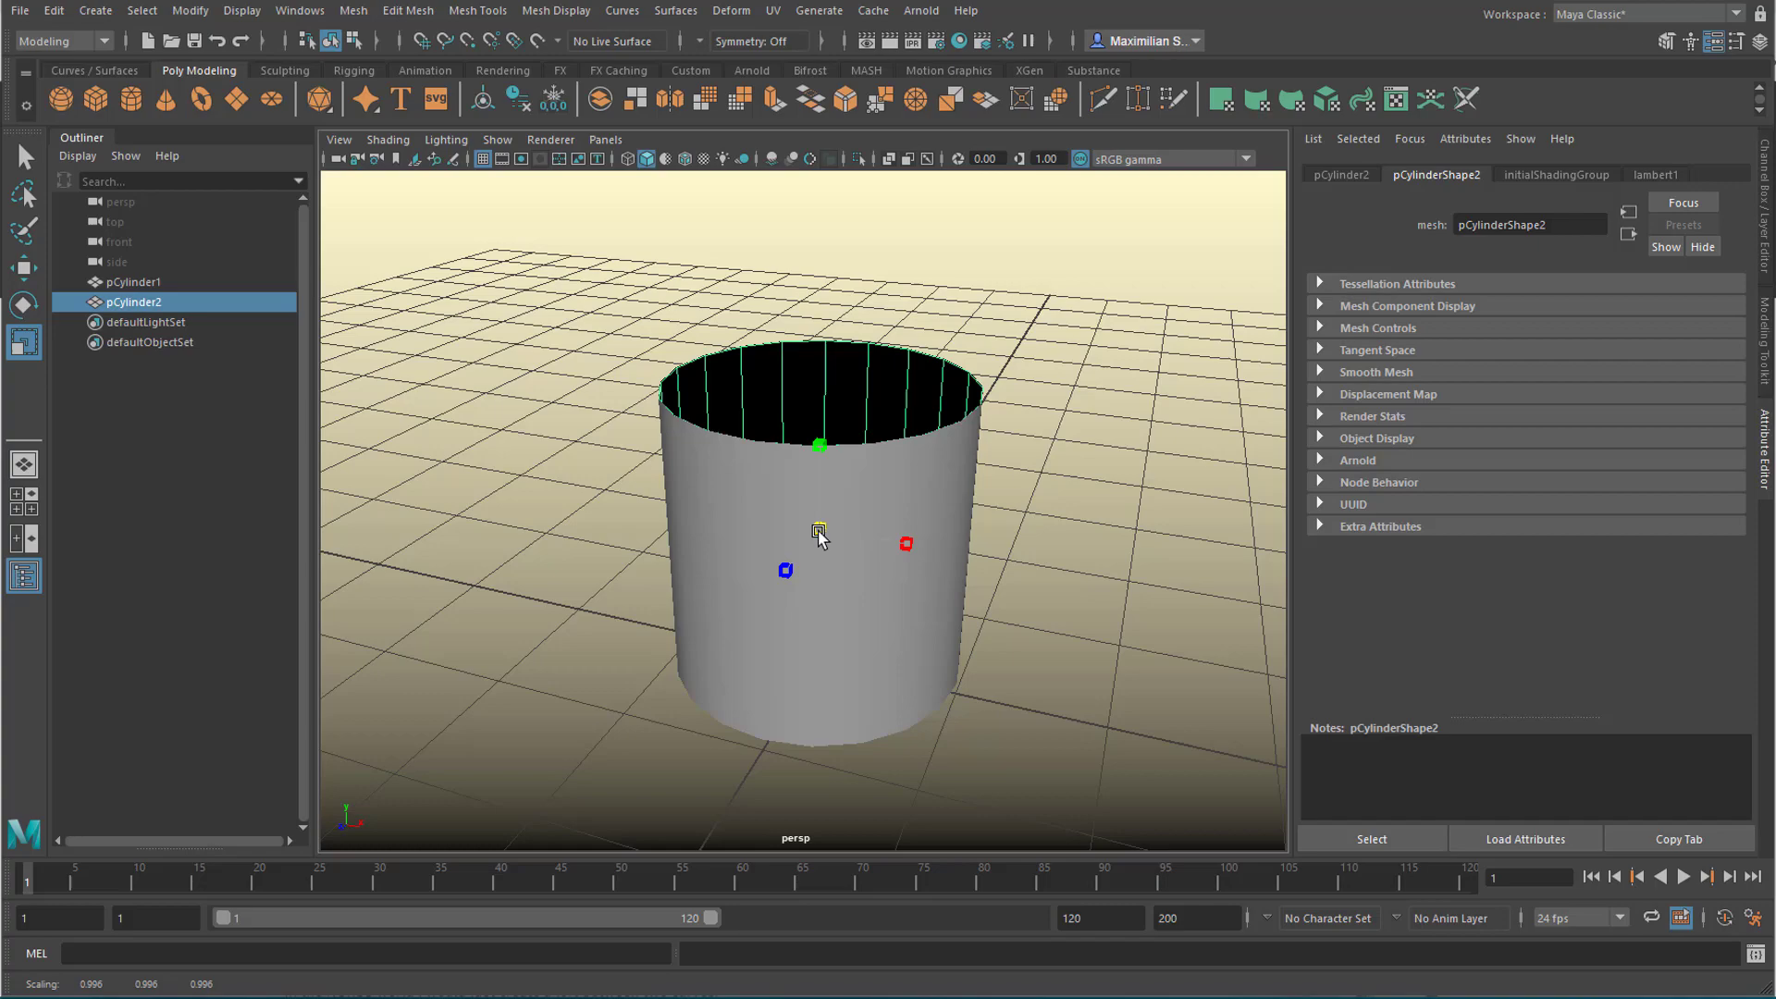
left_click_drag(812, 540, 811, 541)
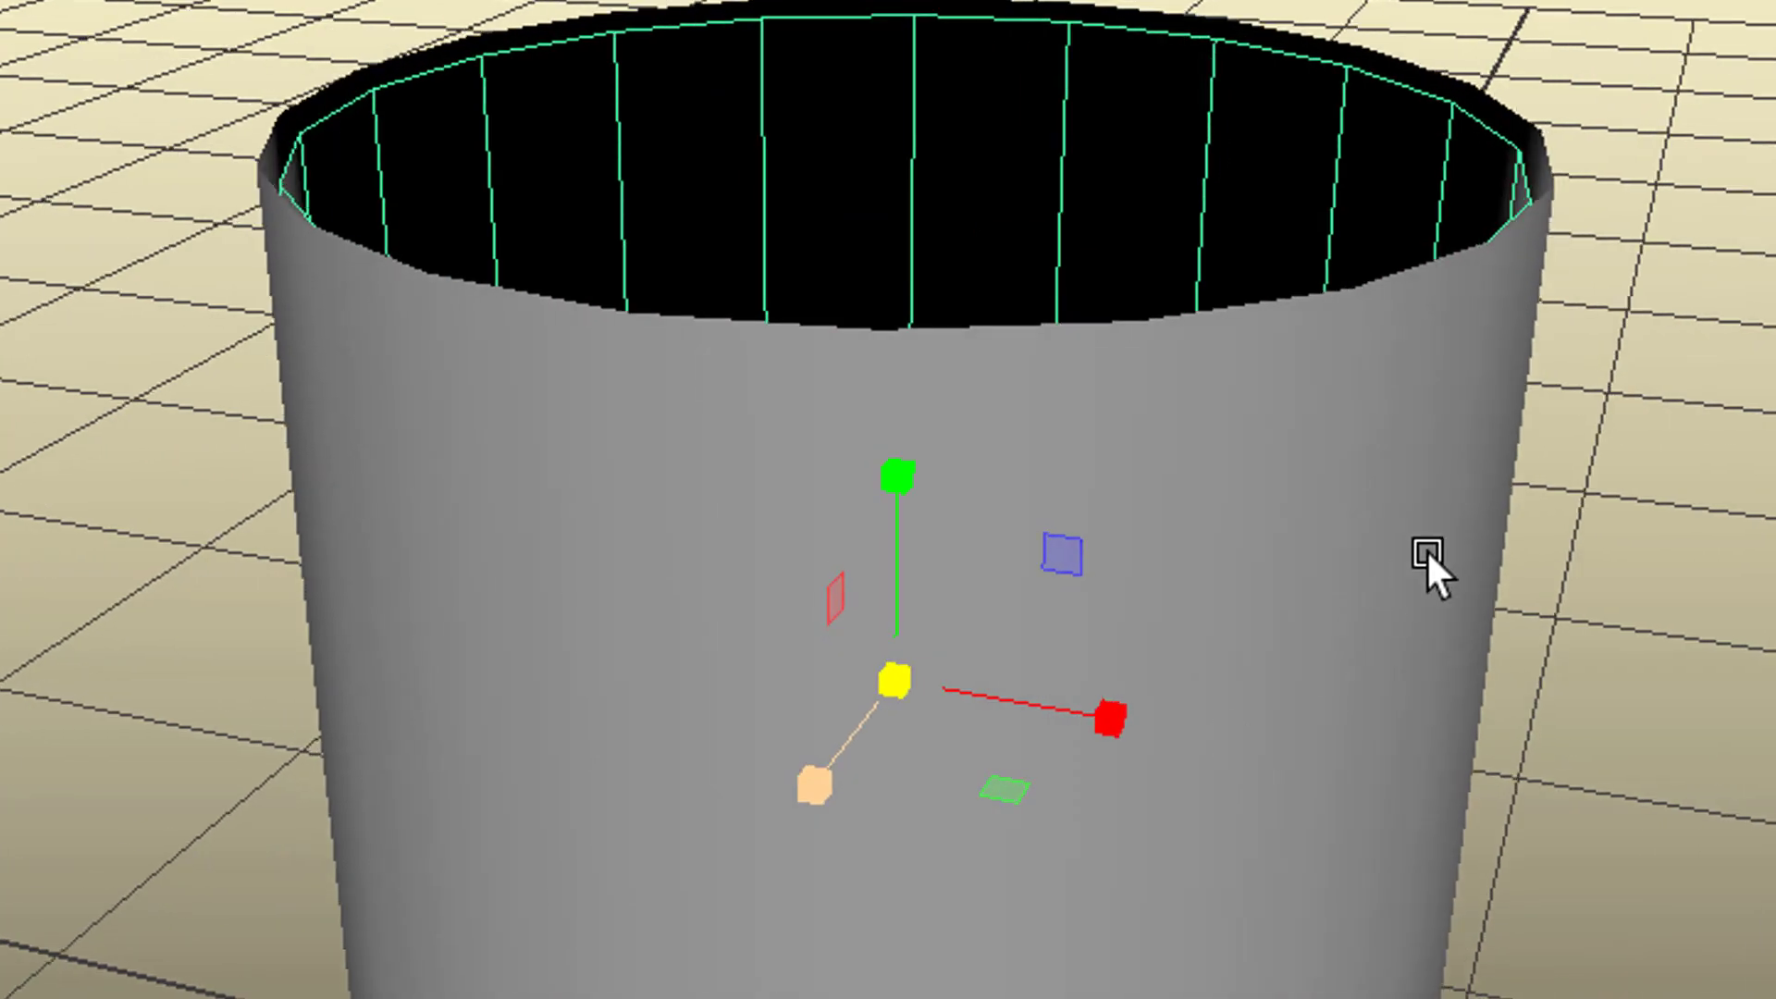
left_click_drag(1426, 548, 1367, 812, "alt")
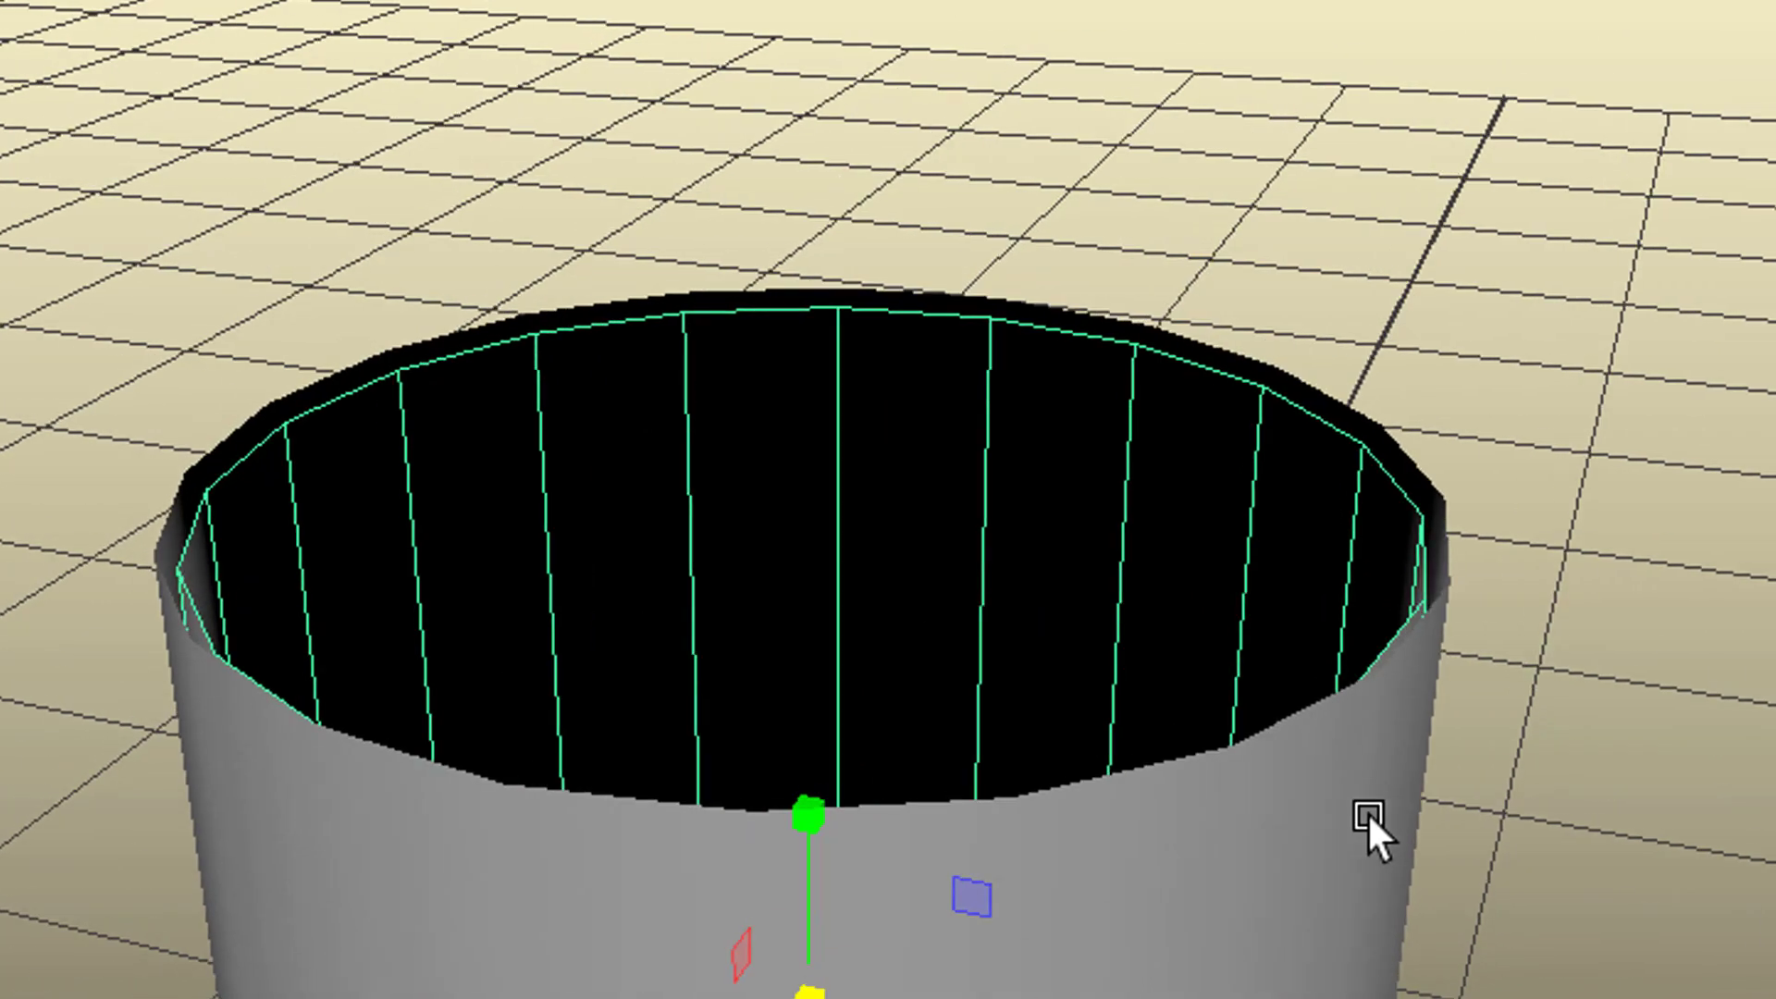
left_click_drag(812, 990, 807, 994)
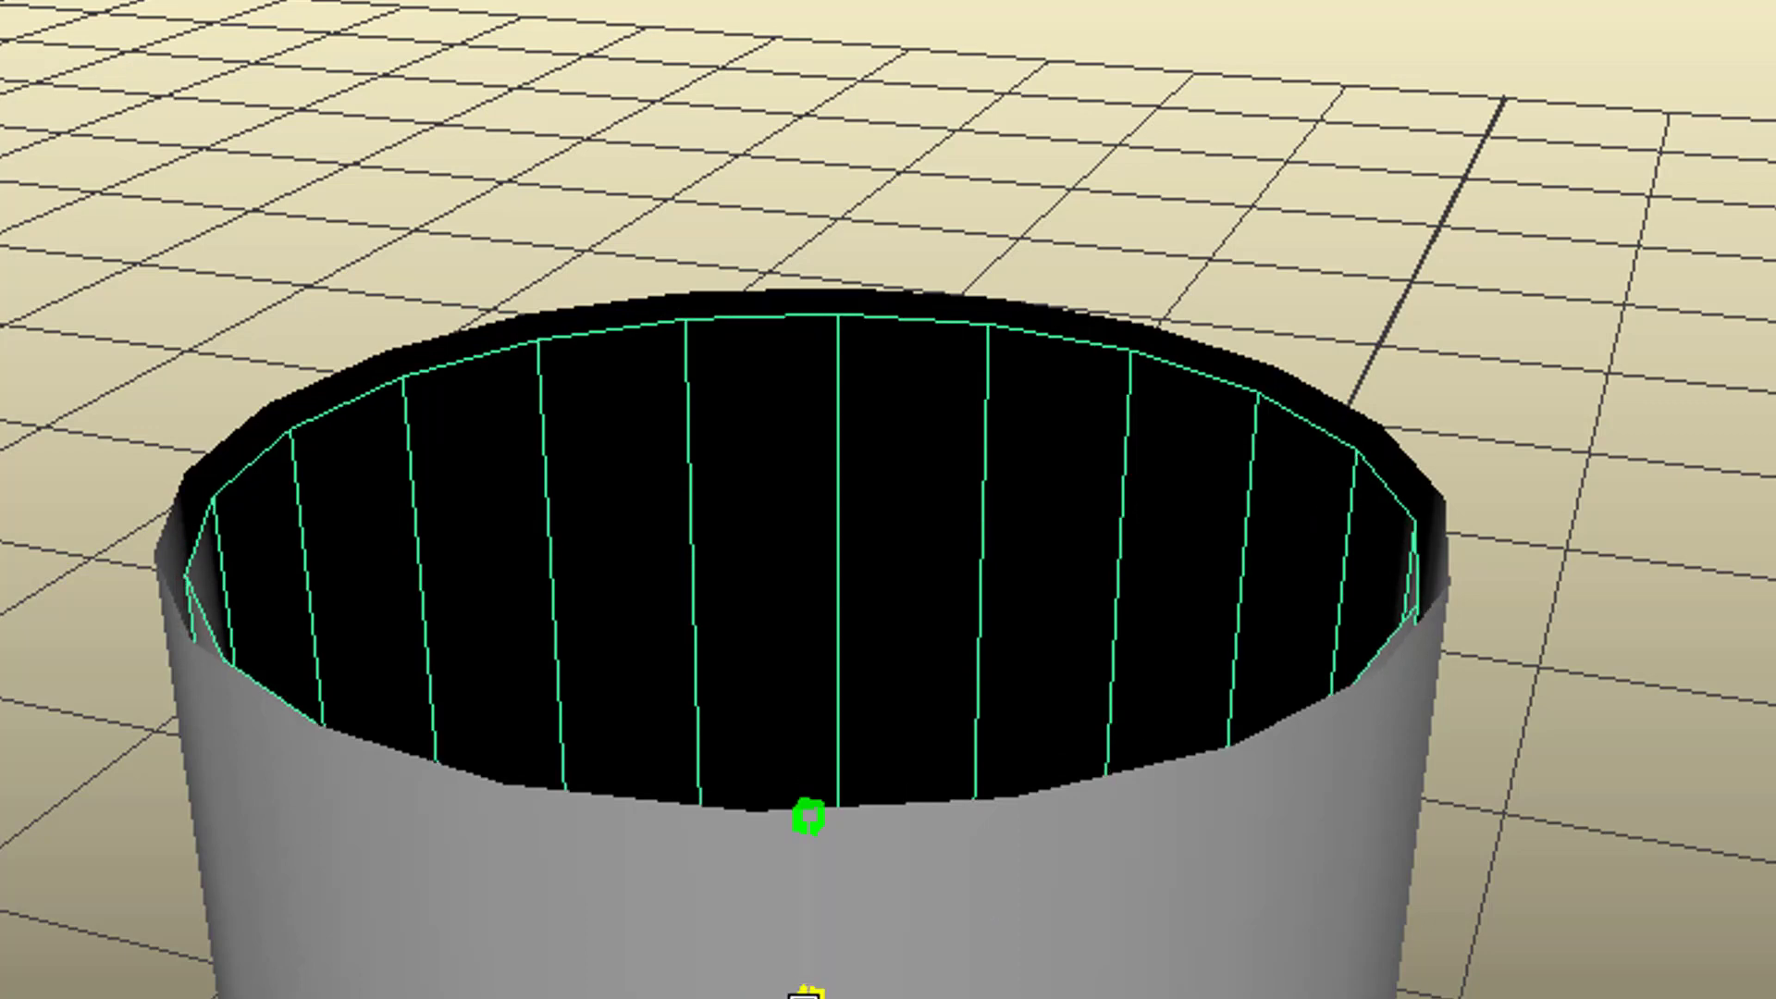
Step: Raise the inner cylinder along the Y axis until its top rim is level with the outer cylinder's rim
left_click_drag(812, 814, 819, 796)
left_click_drag(1395, 908, 940, 633, "alt")
left_click_drag(824, 618, 429, 508)
right_click_drag(428, 507, 811, 492, "alt")
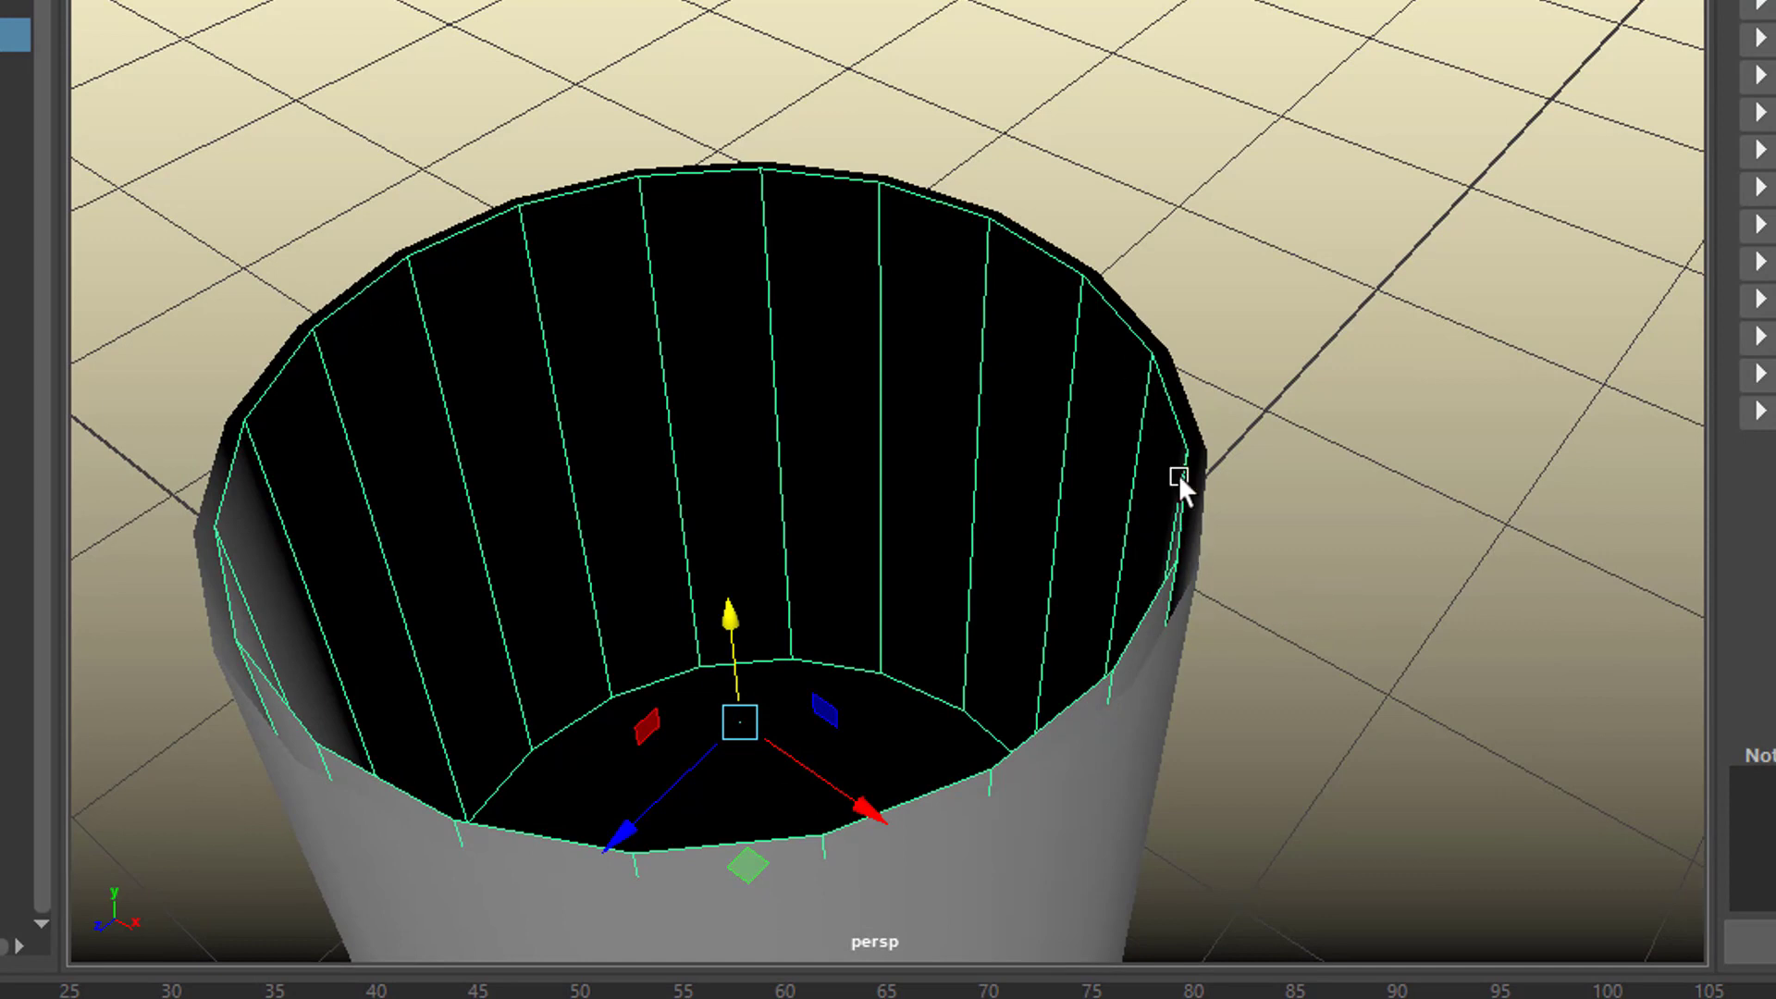
right_click_drag(1250, 641, 1456, 575, "alt")
mouse_move(1464, 712)
right_mouse_down("alt")
mouse_move(1486, 697)
mouse_move(1463, 730)
right_mouse_up("alt")
left_click_drag(1462, 730, 1332, 718, "alt")
right_click_drag(1421, 665, 1165, 725, "alt")
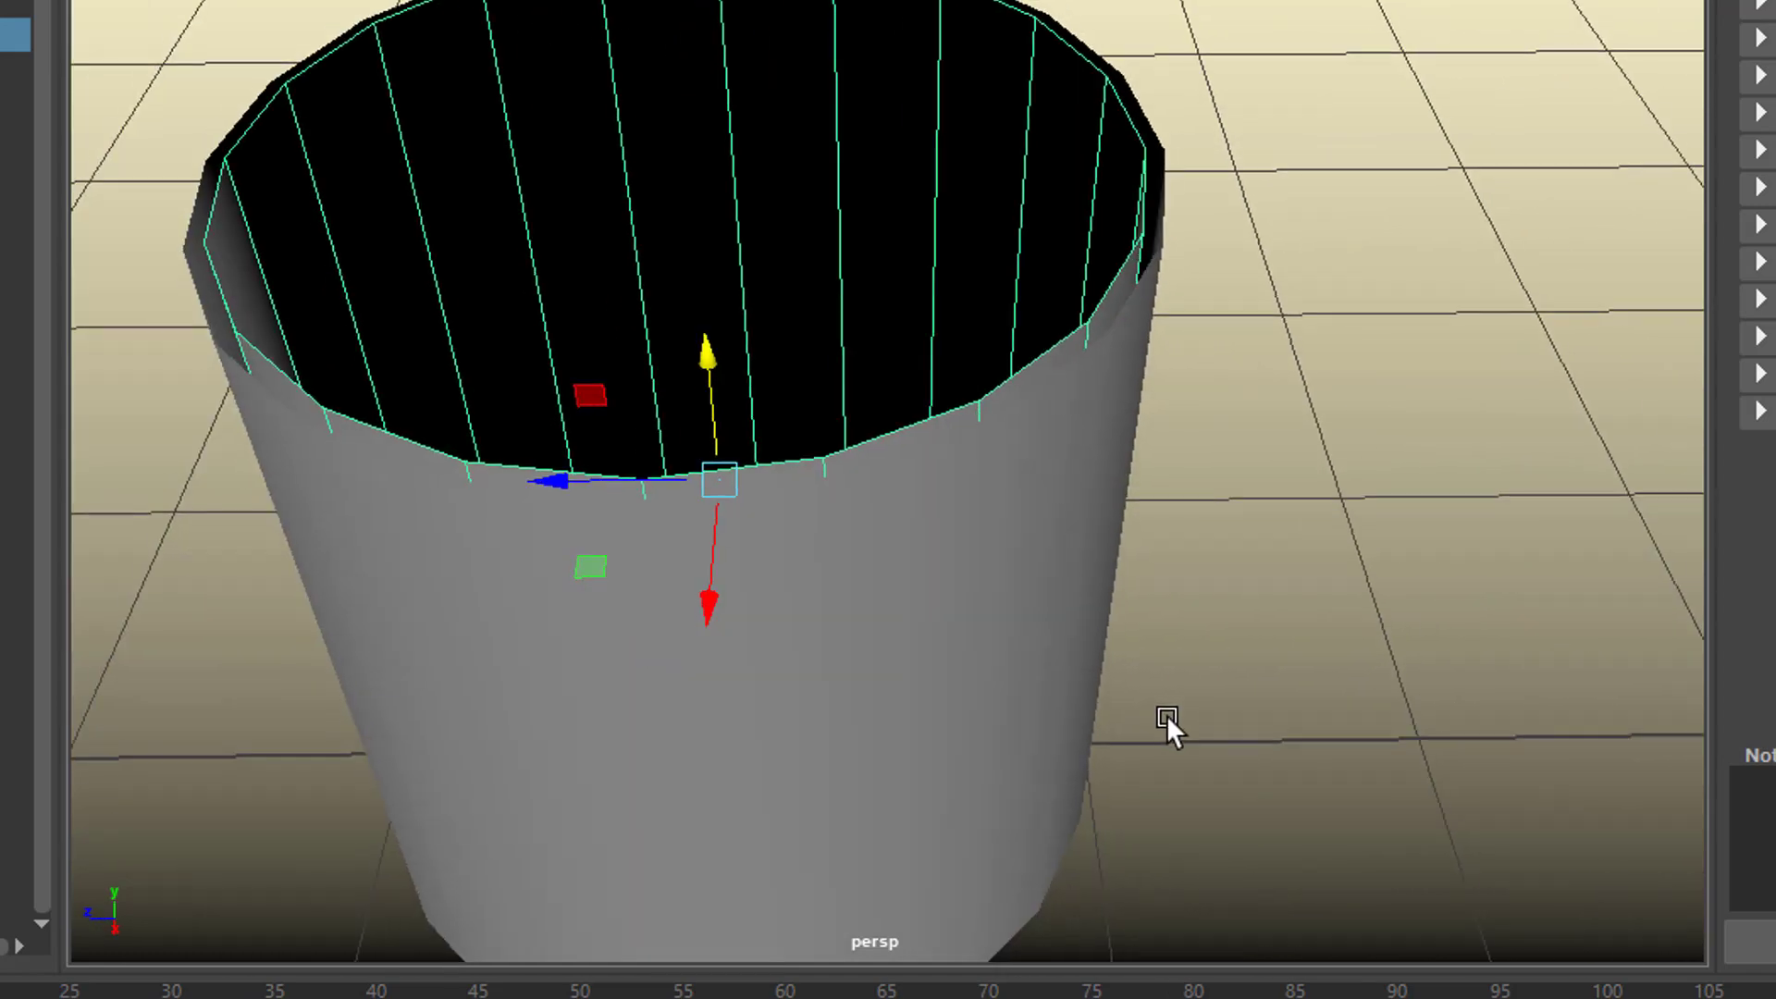
Step: Select the outer cylinder together with the inner one
left_click_drag(1166, 725, 1169, 655, "alt")
middle_click_drag(1068, 552, 1111, 559)
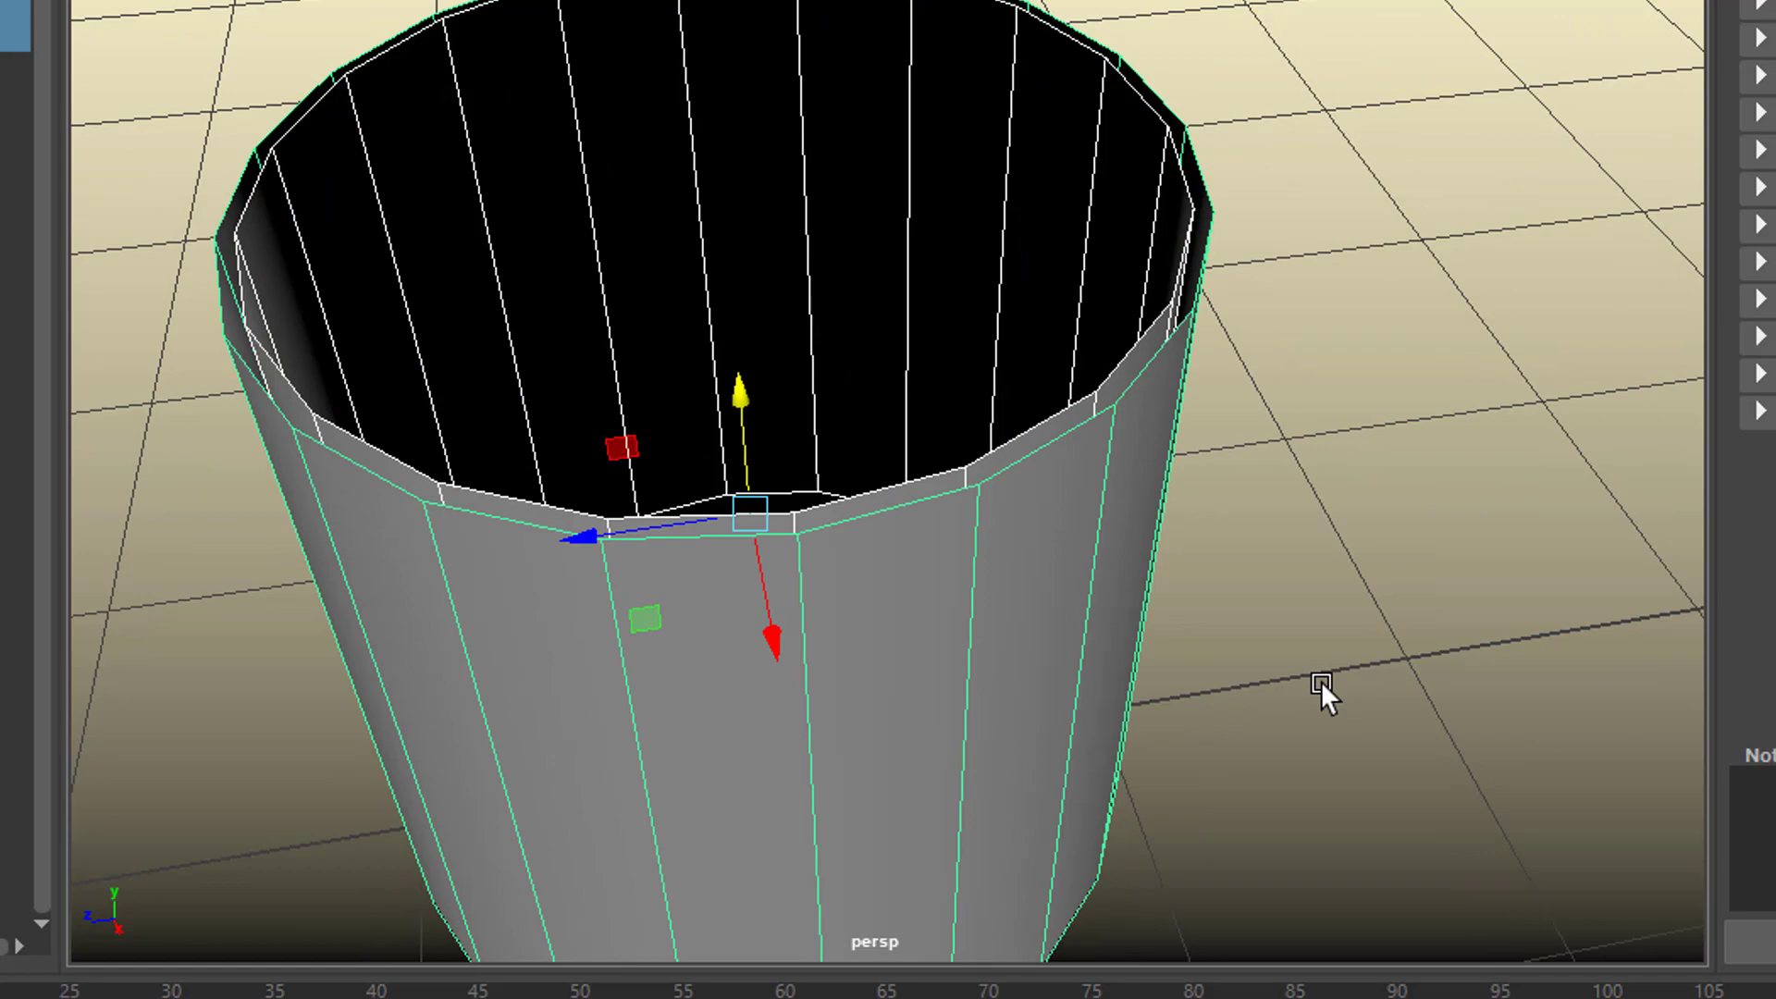
mouse_move(1320, 681)
left_mouse_down("alt")
mouse_move(1328, 710)
mouse_move(1340, 677)
left_mouse_up("alt")
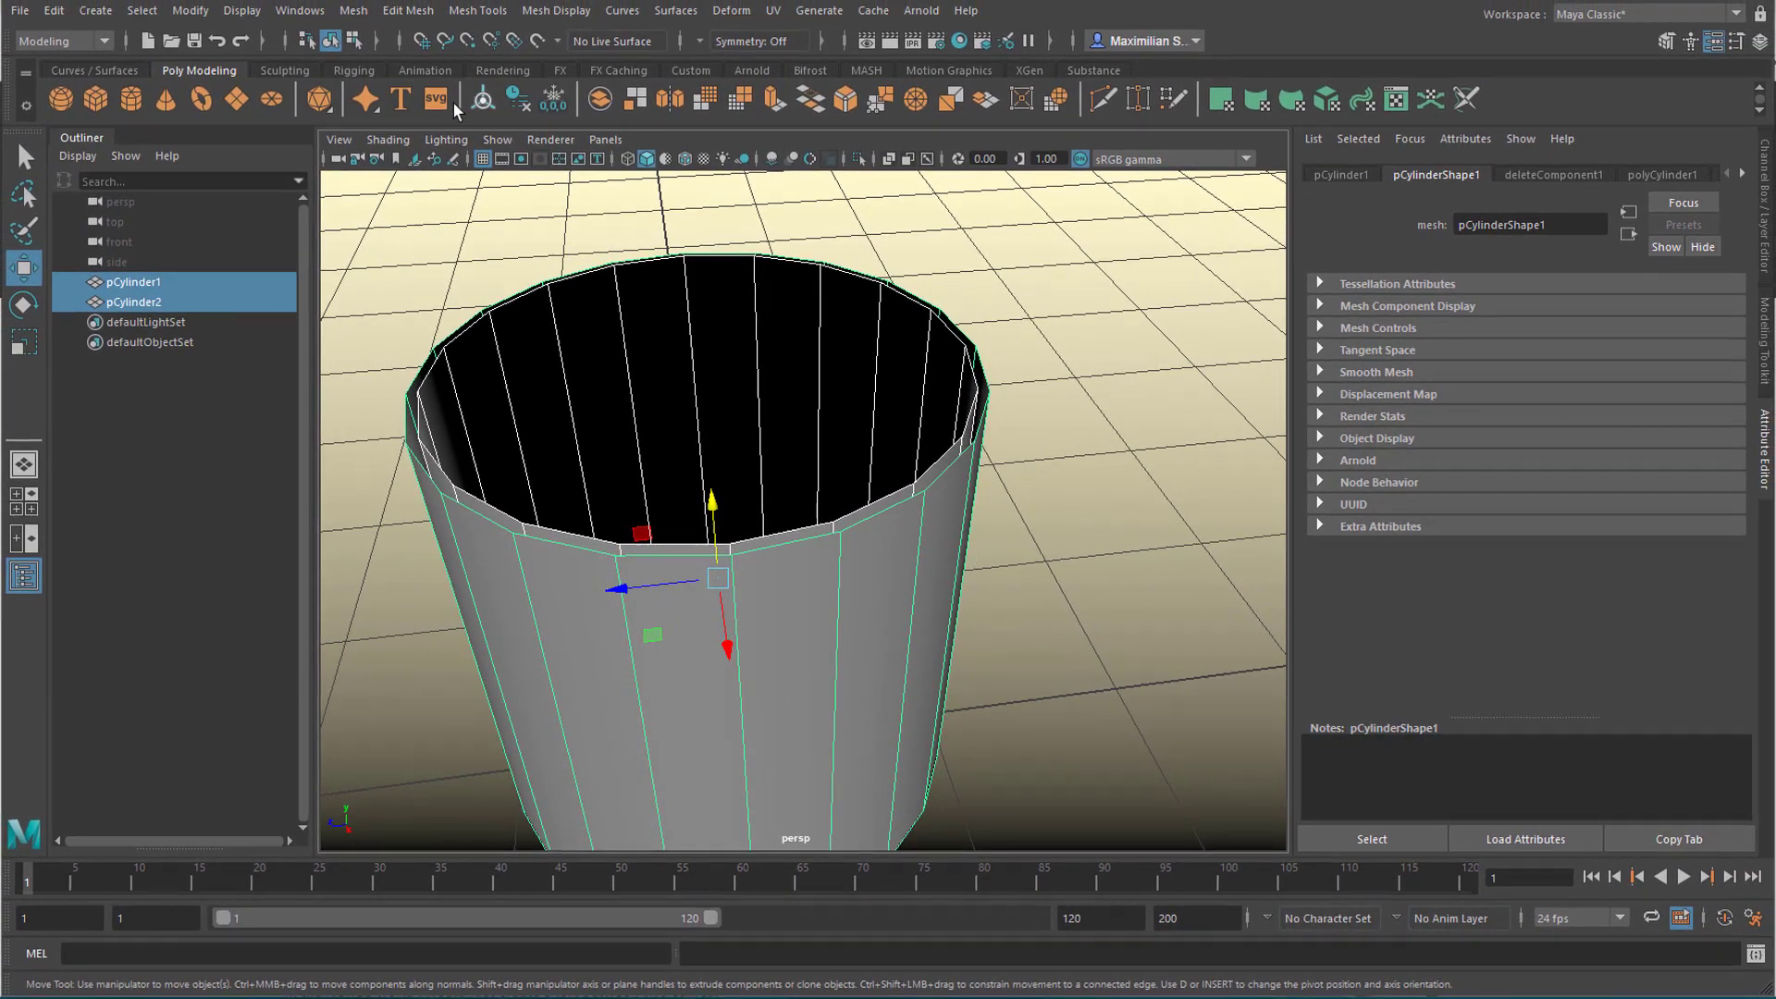
Step: Combine the two selected cylinders into one mesh
left_click(355, 11)
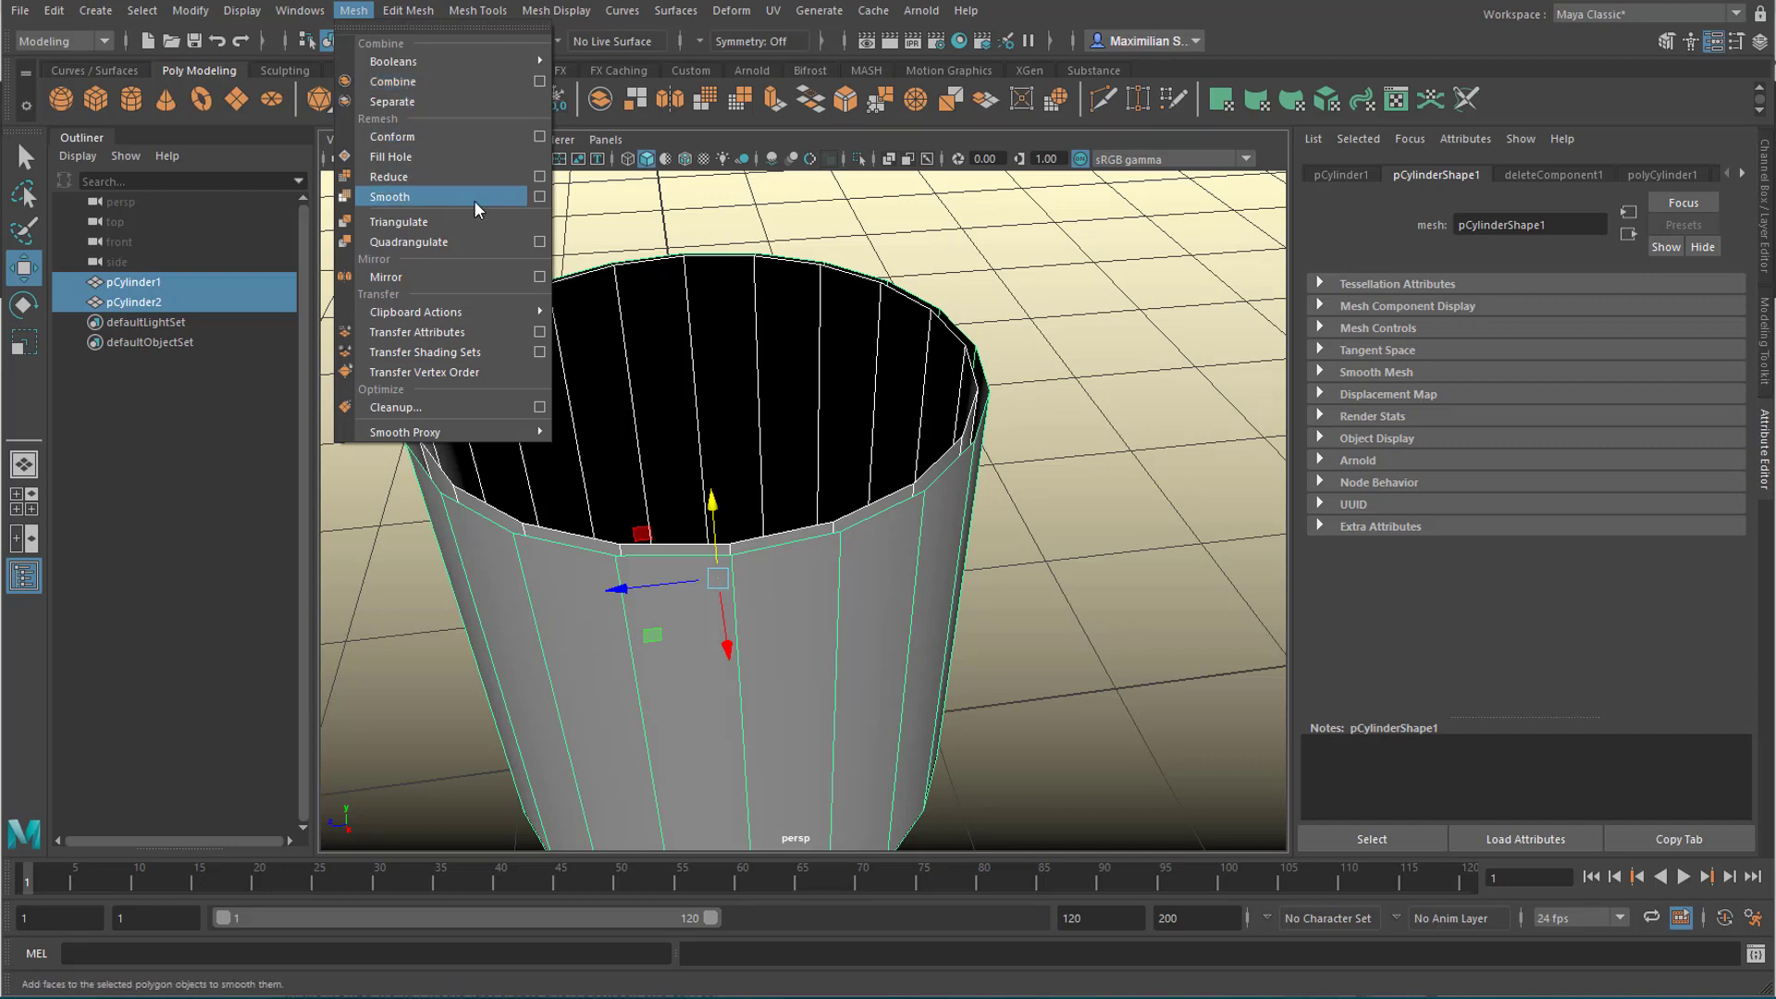
mouse_move(403, 15)
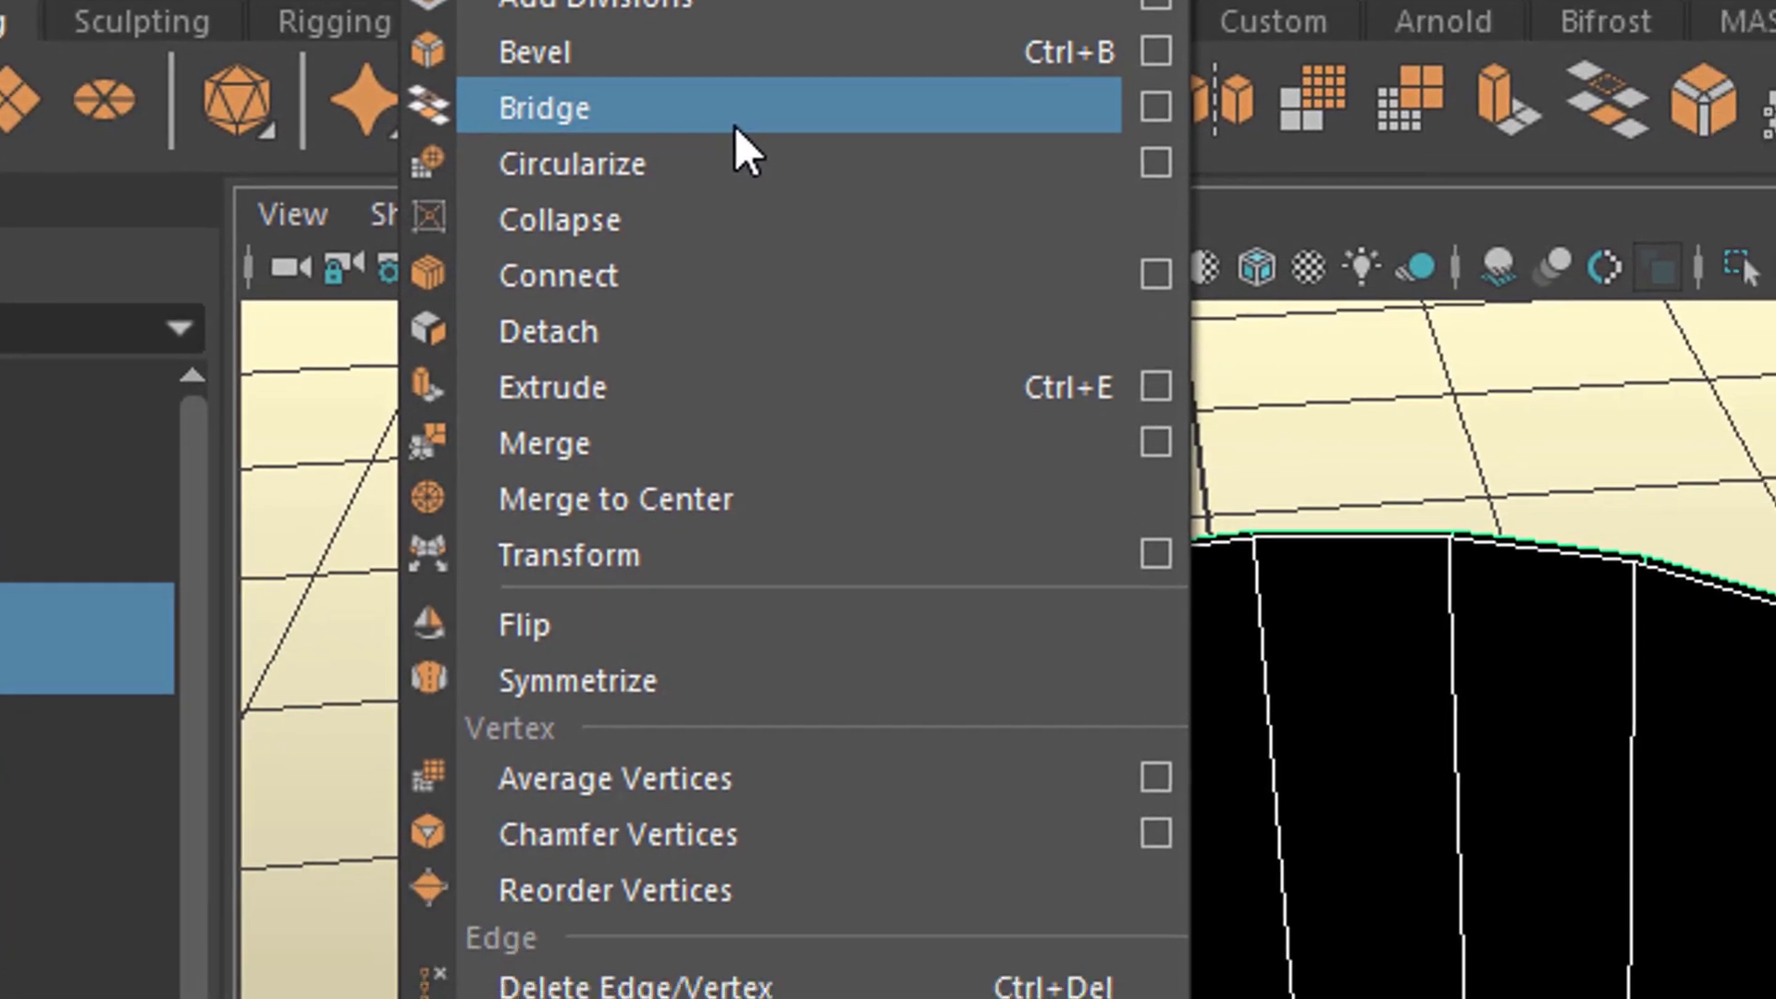
left_click(921, 366)
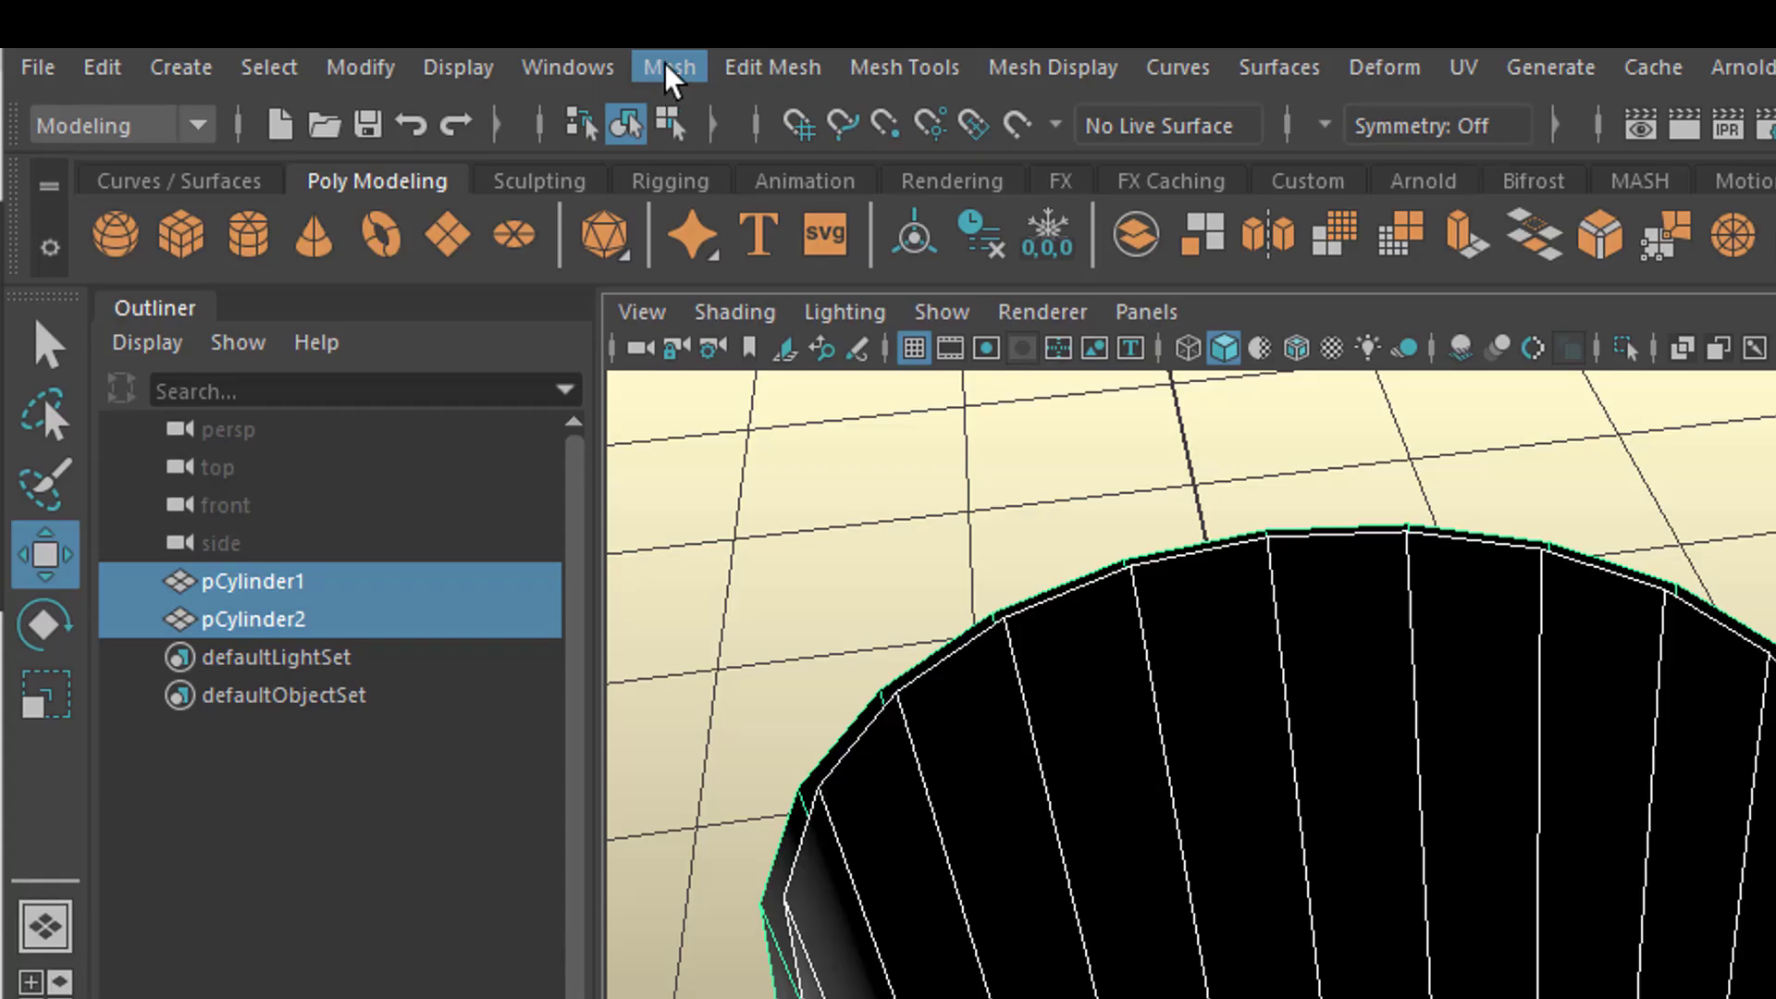
left_click(670, 68)
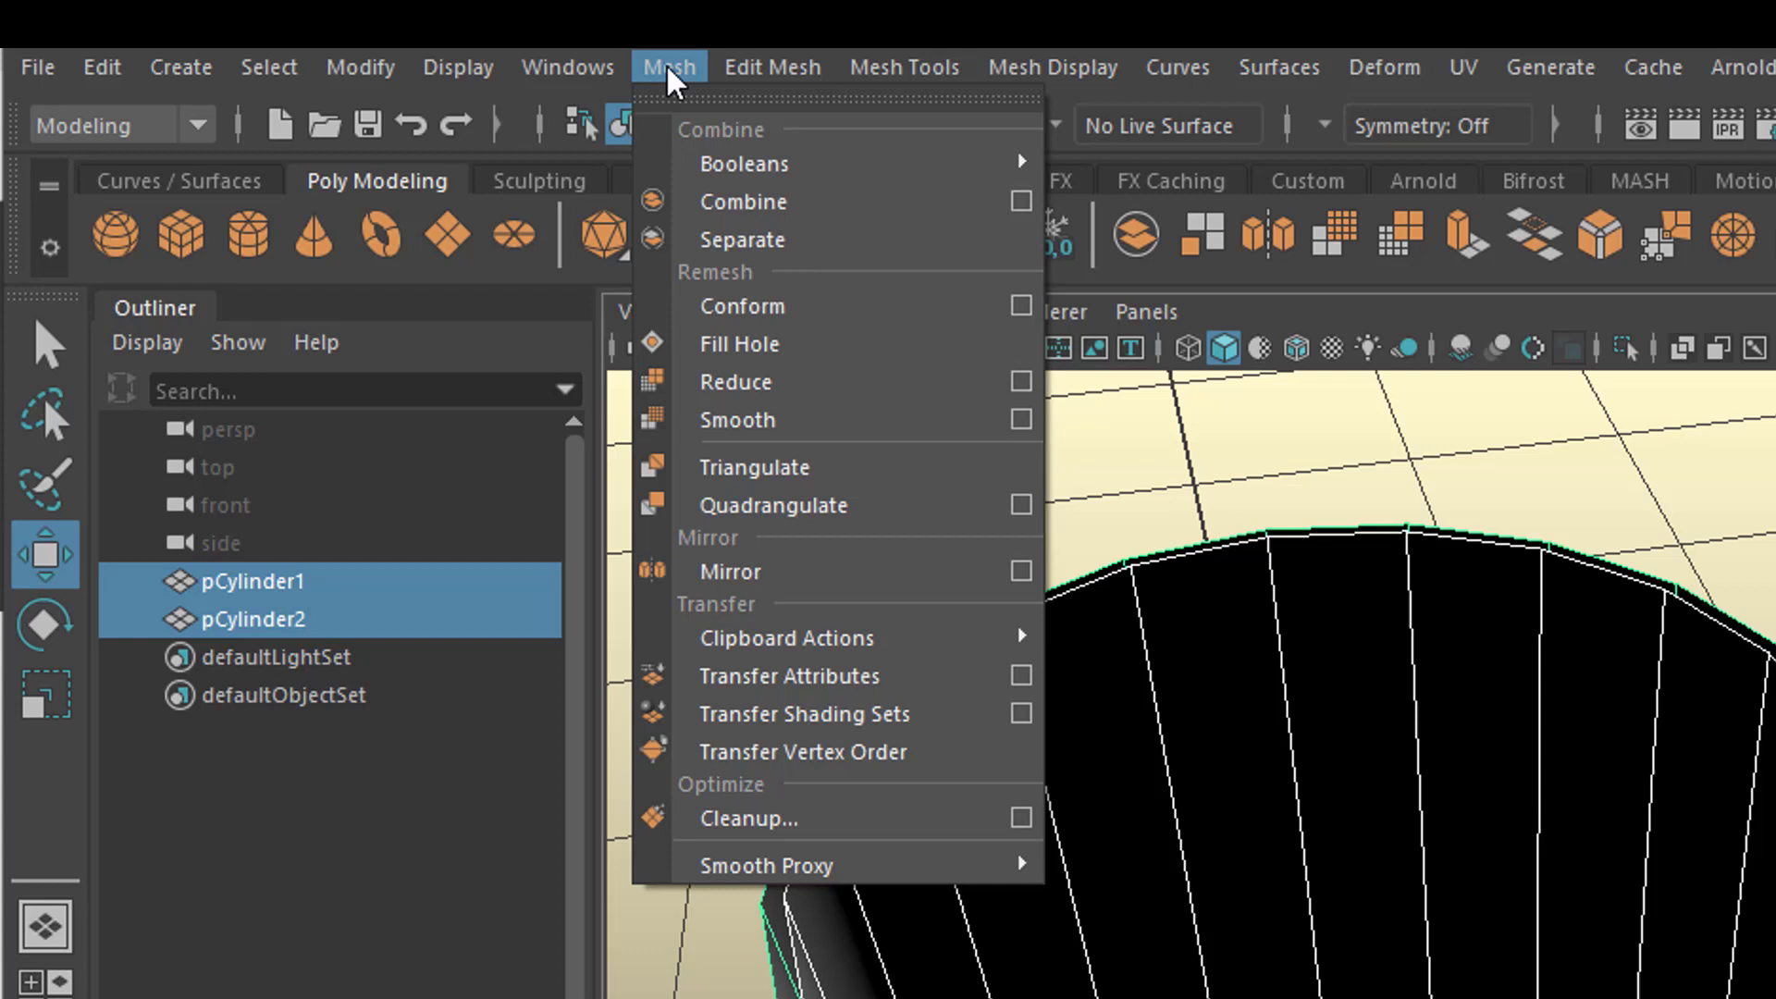
left_click(749, 211)
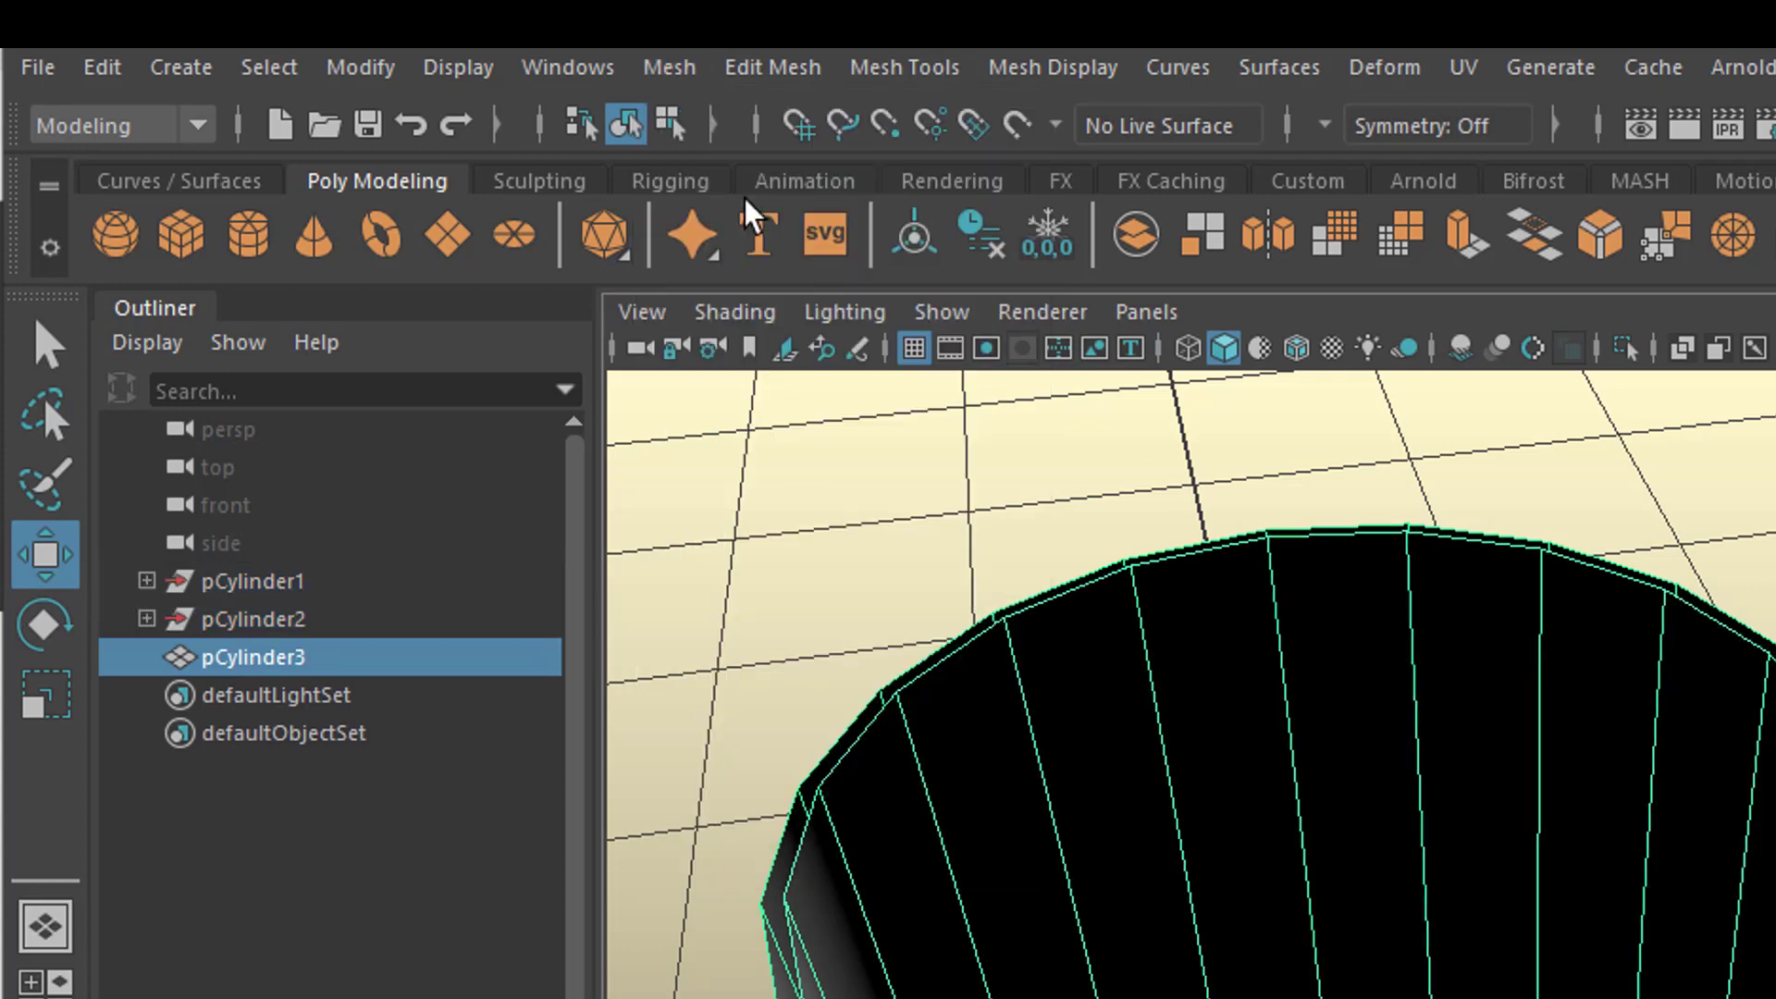
Step: Select the combined cylinder mesh and switch it to edge selection
left_click(318, 965)
left_click(280, 660)
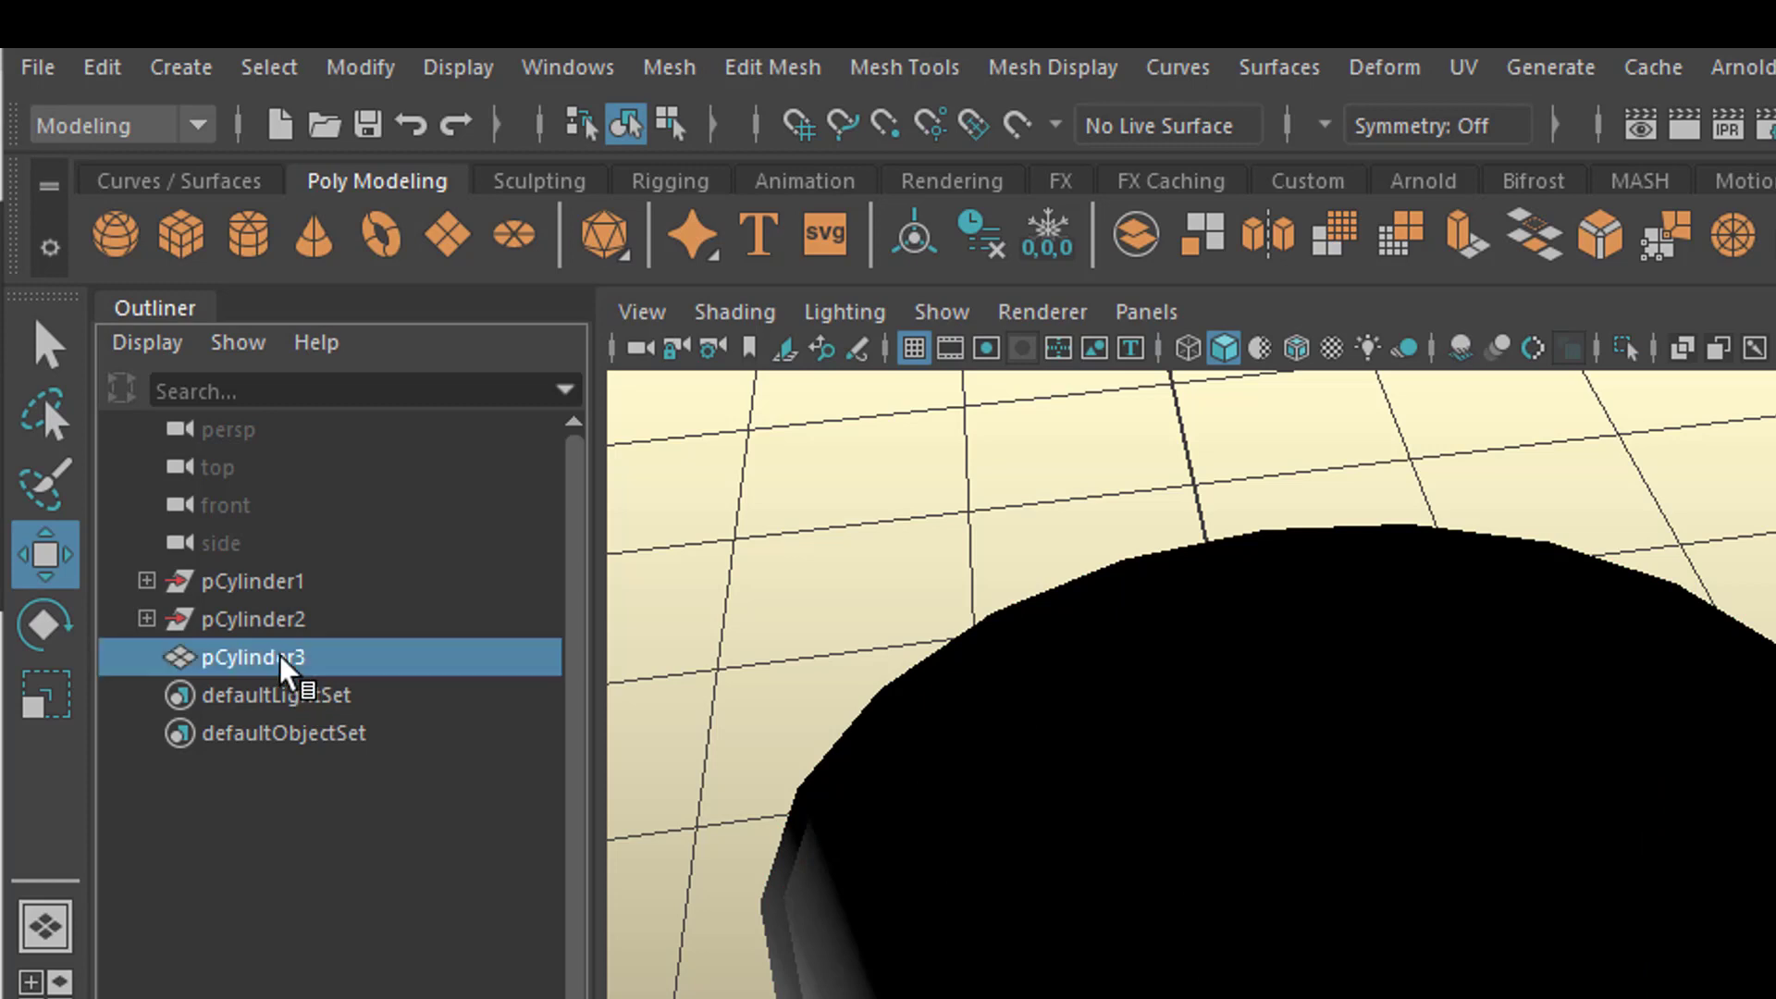
left_click_drag(280, 660, 242, 665)
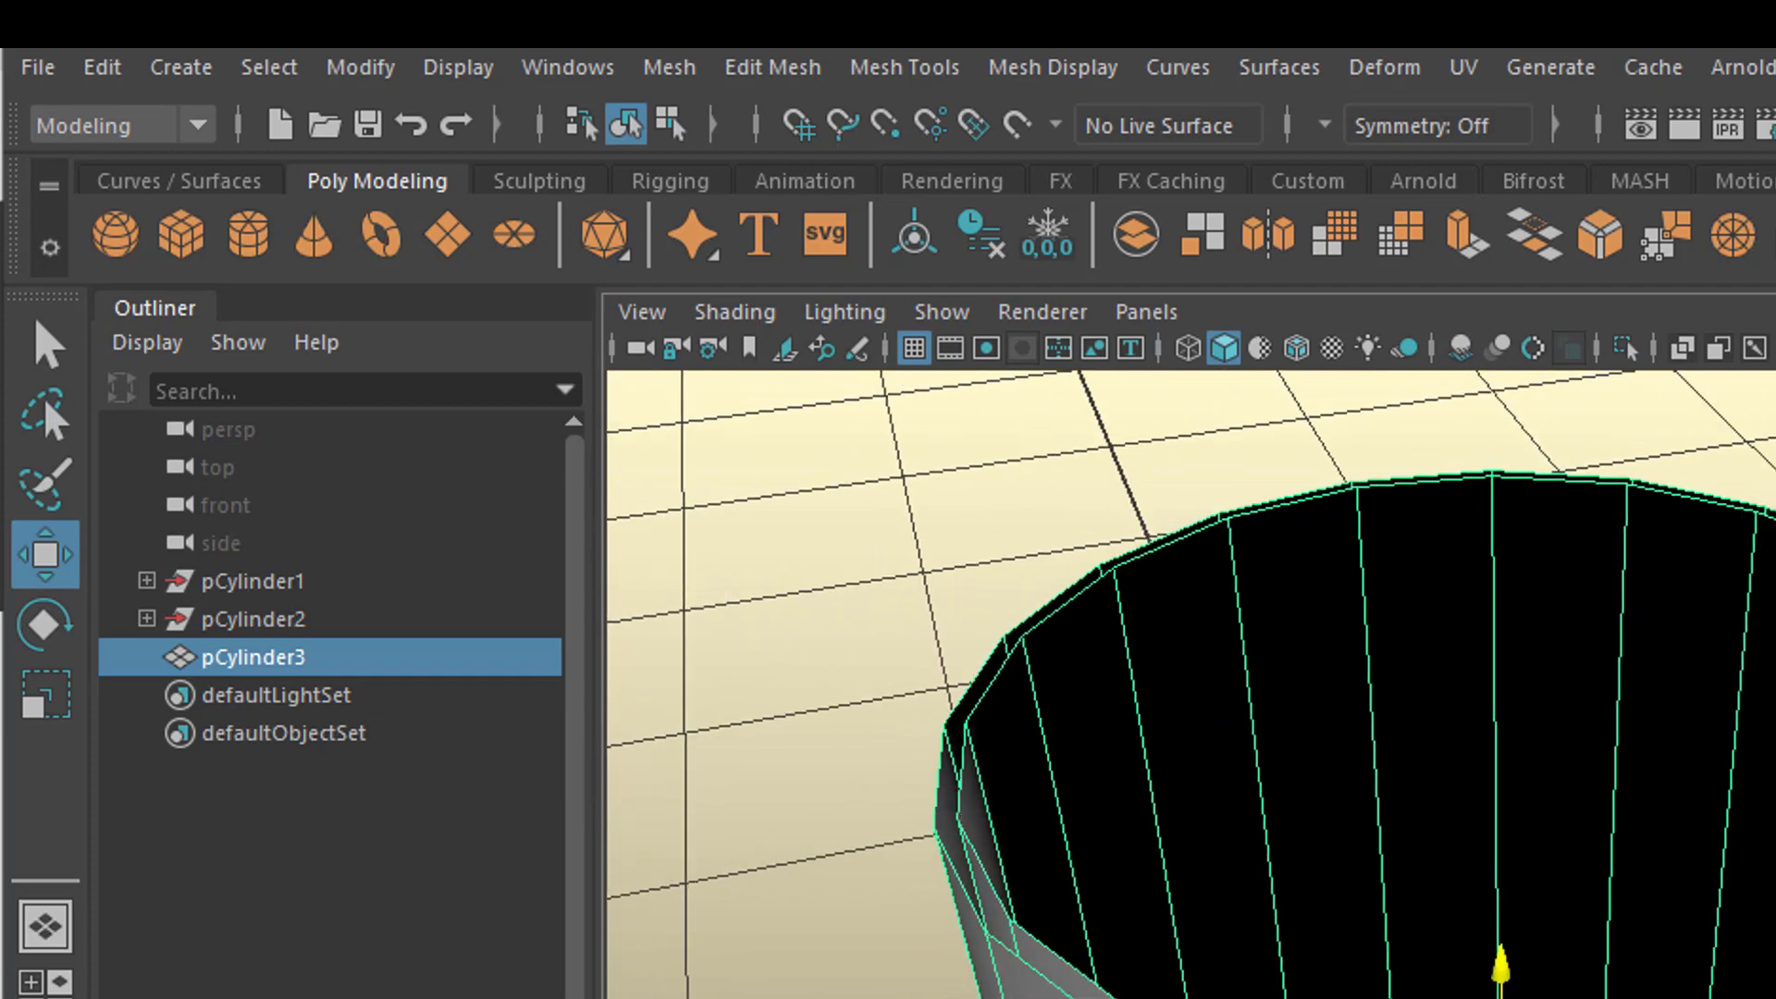
scroll(1191, 685, "up", 1)
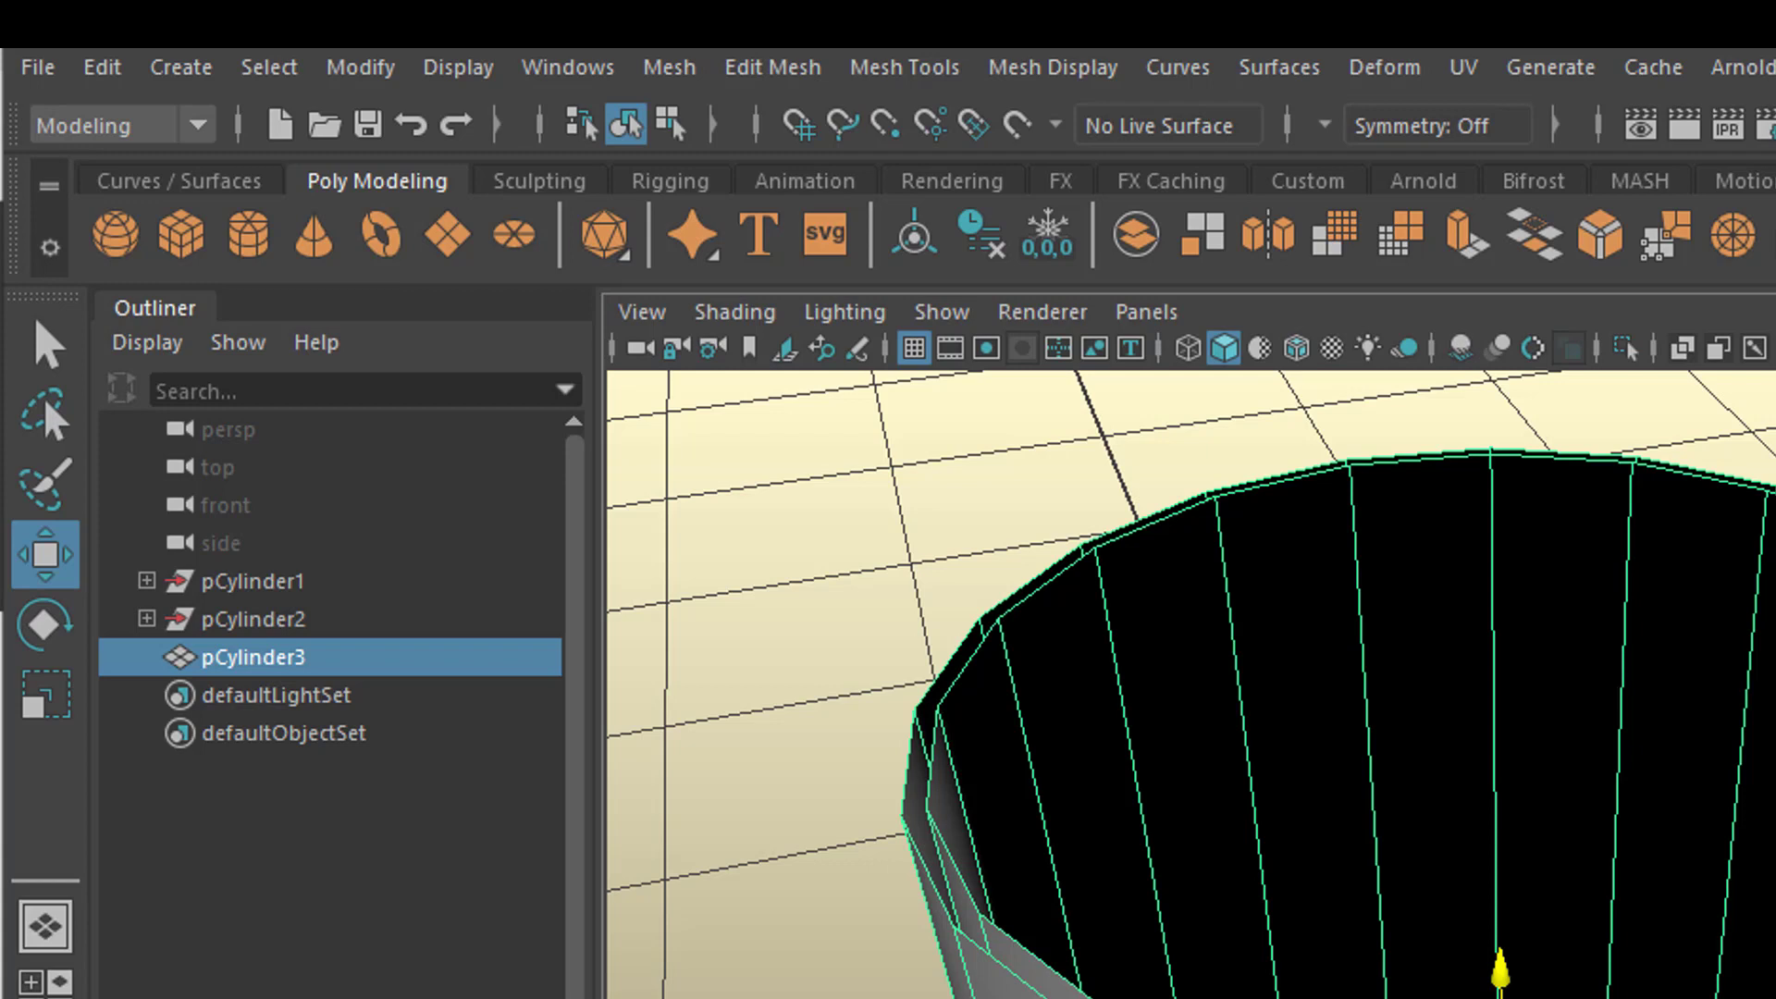
right_click(1686, 989)
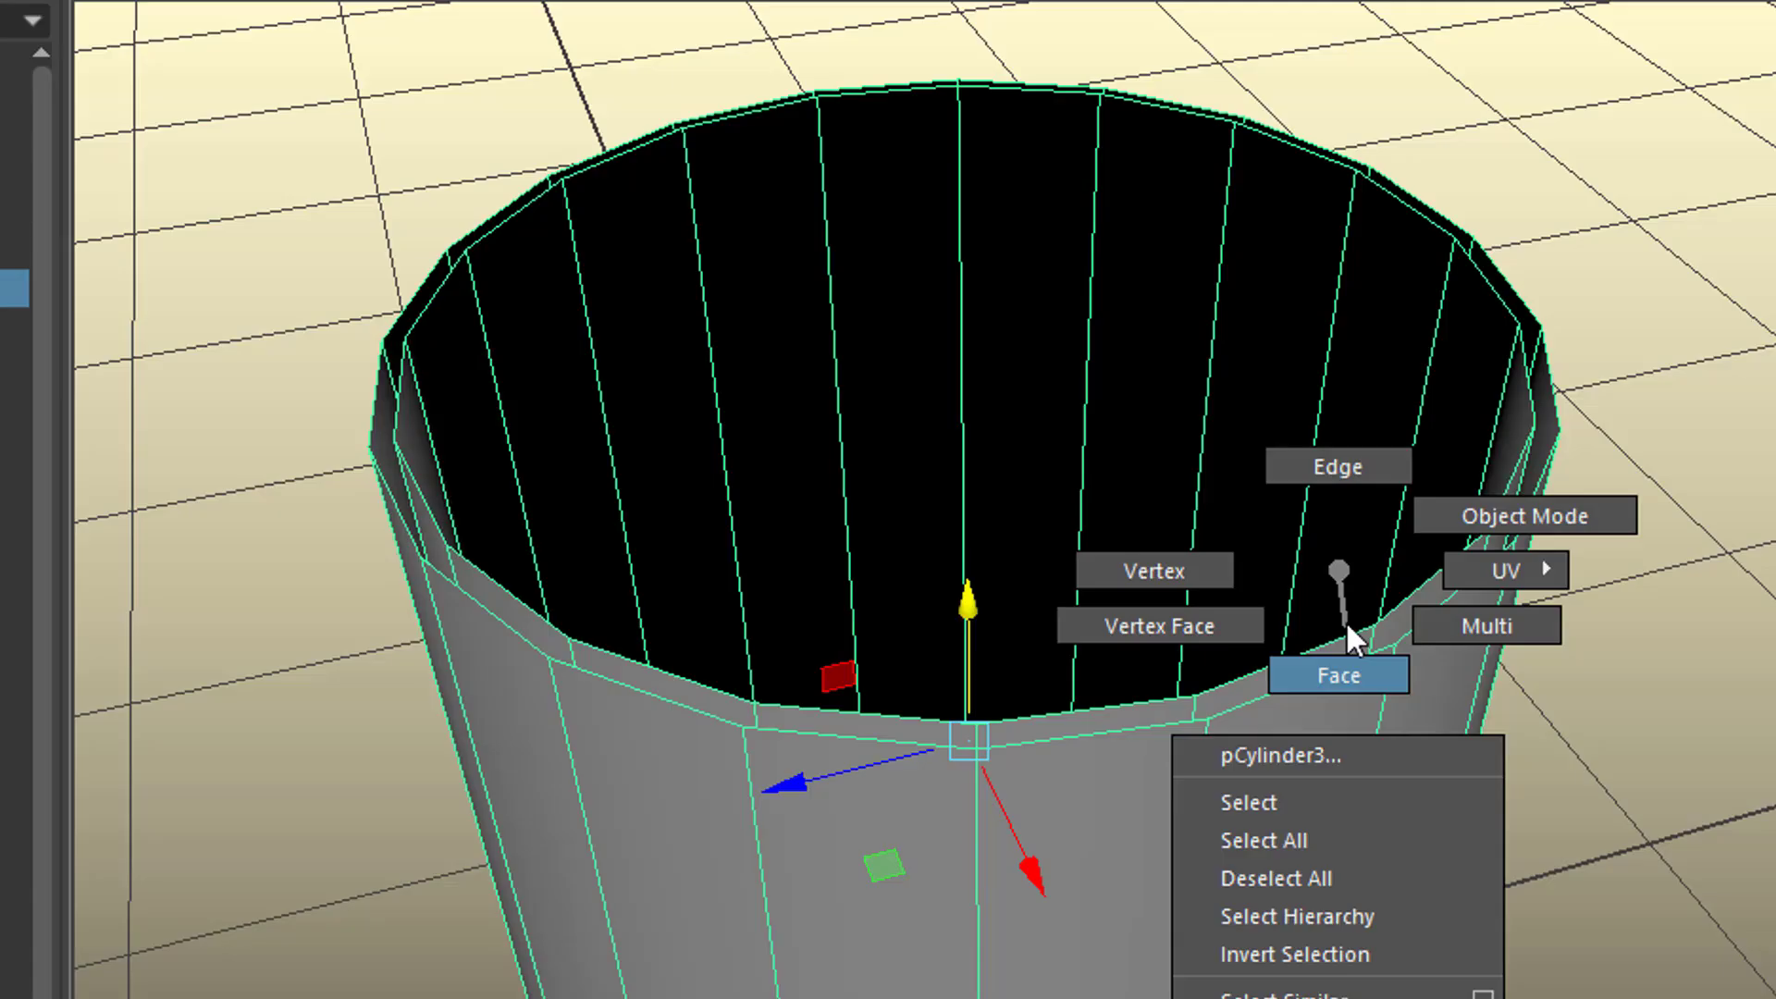
right_click_drag(1337, 548, 1351, 455)
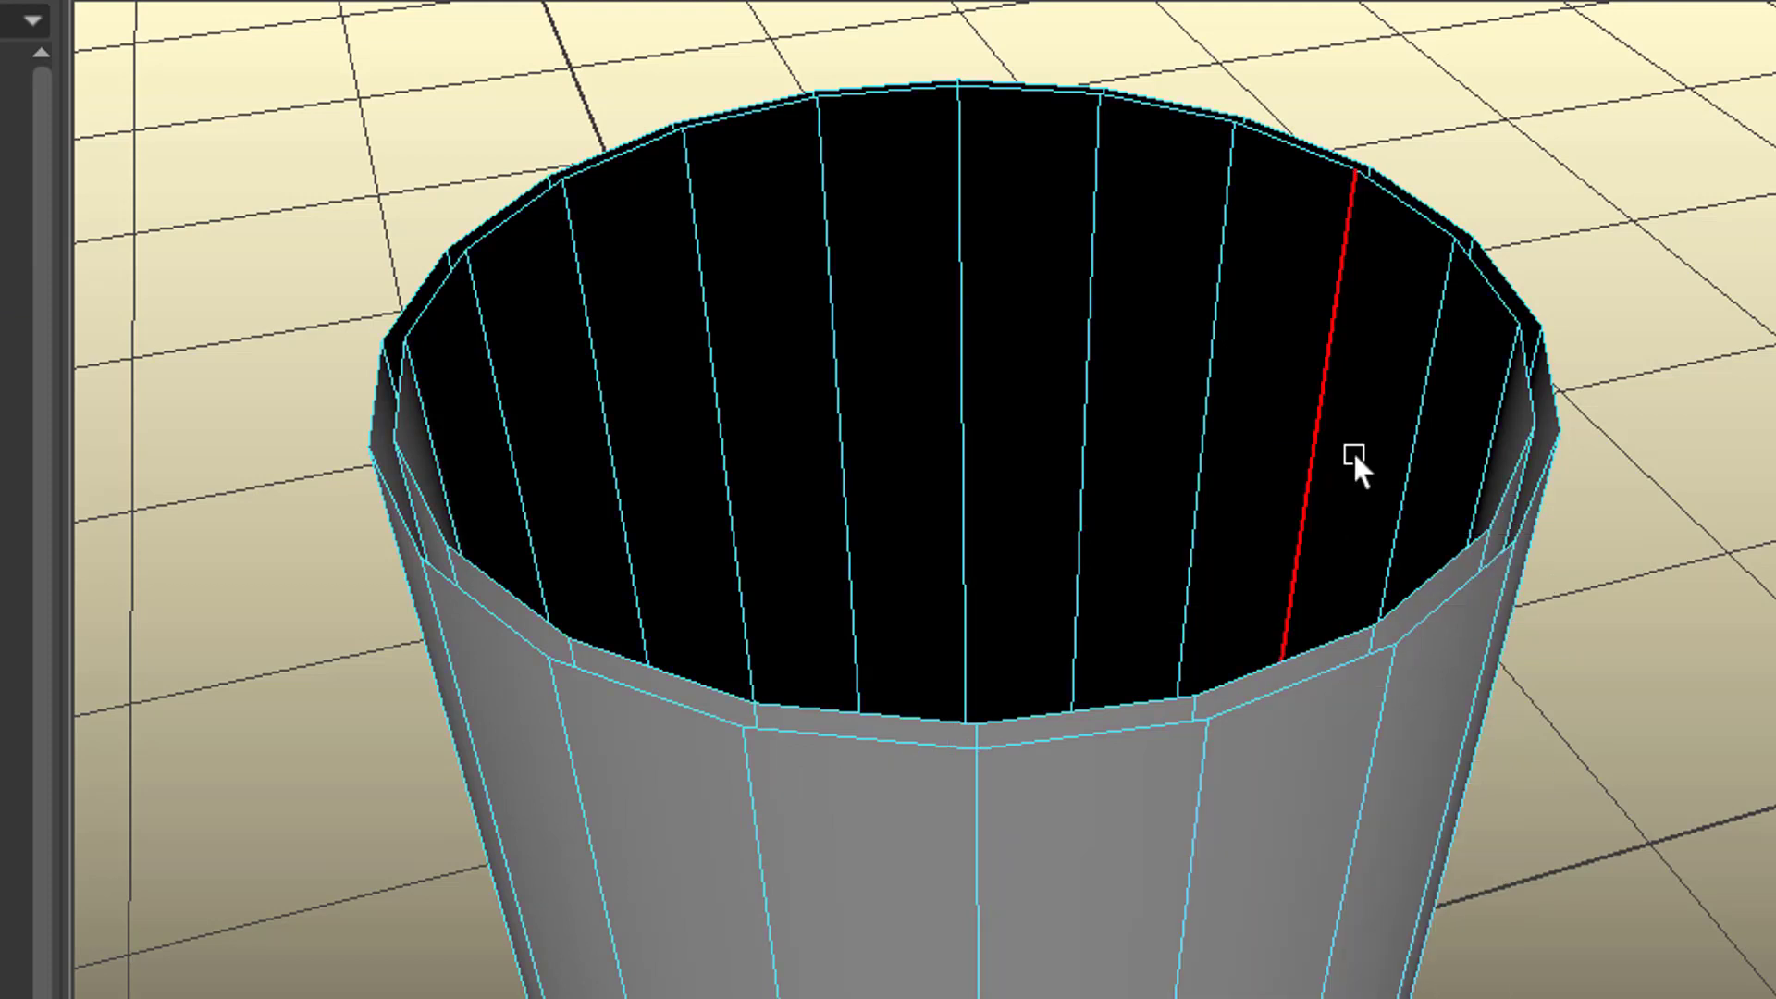
Step: Select the full edge loops along the outer and inner rims of the combined mesh
double_click(1448, 603)
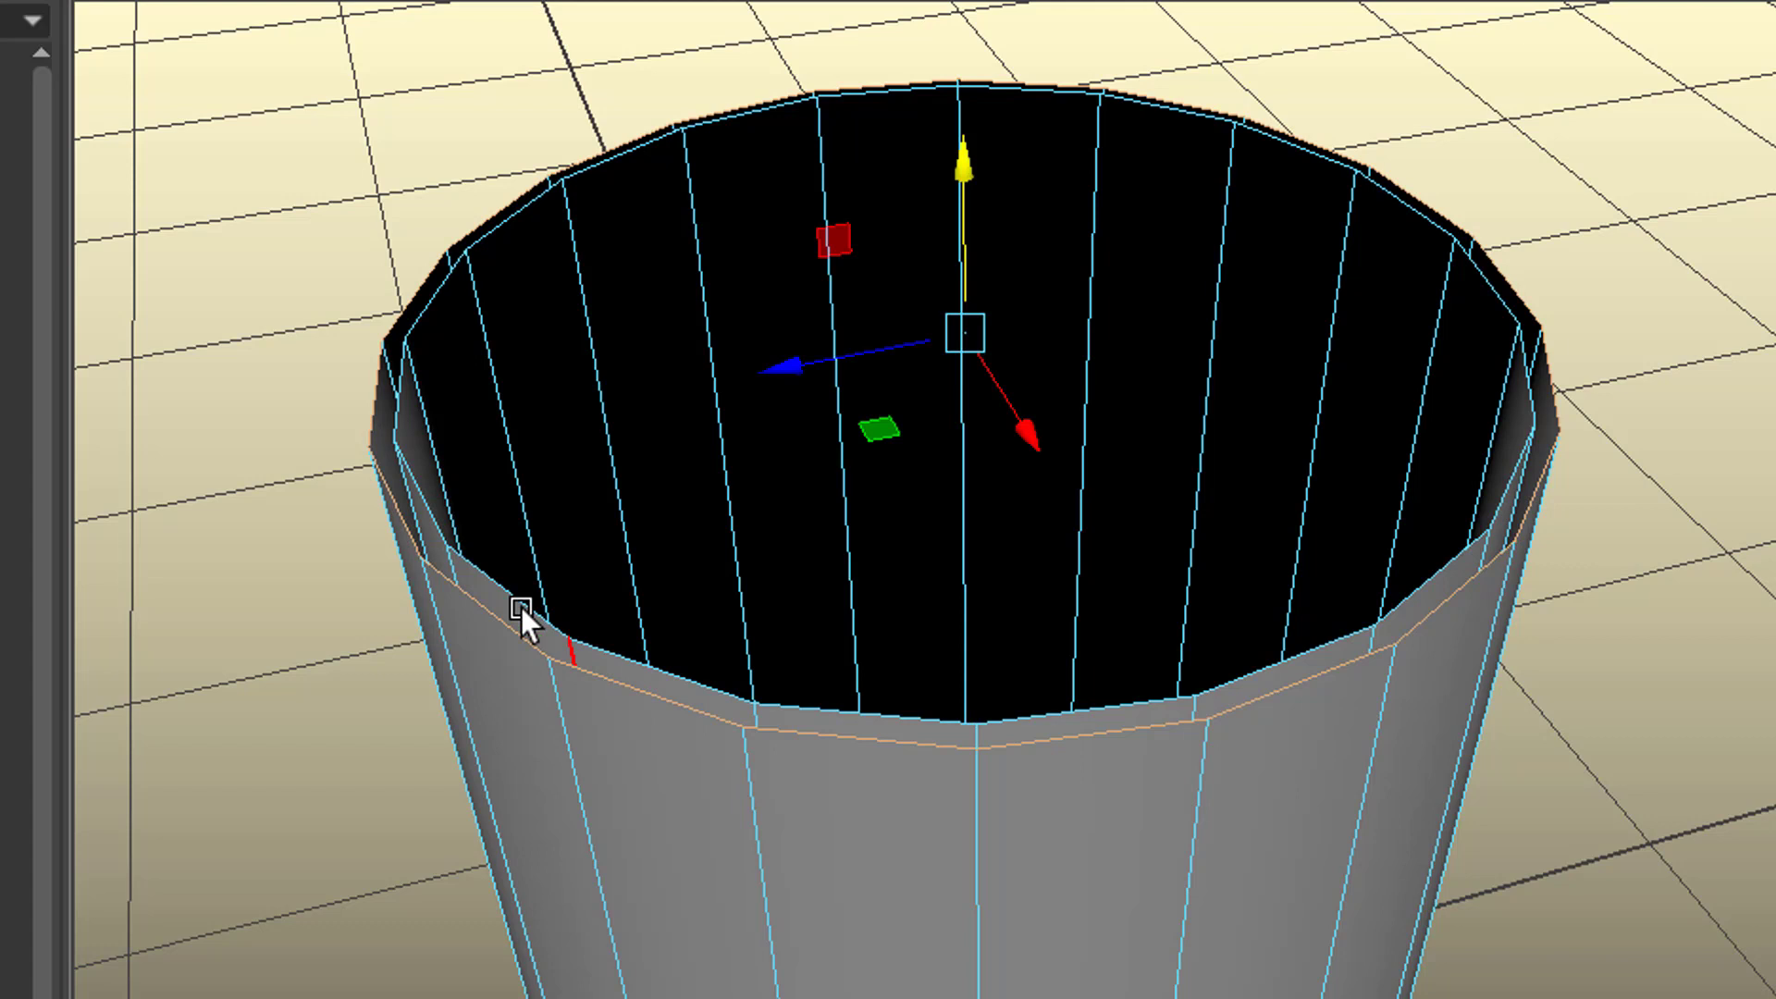
double_click(1419, 586, "shift")
left_click_drag(1579, 869, 1545, 900, "alt")
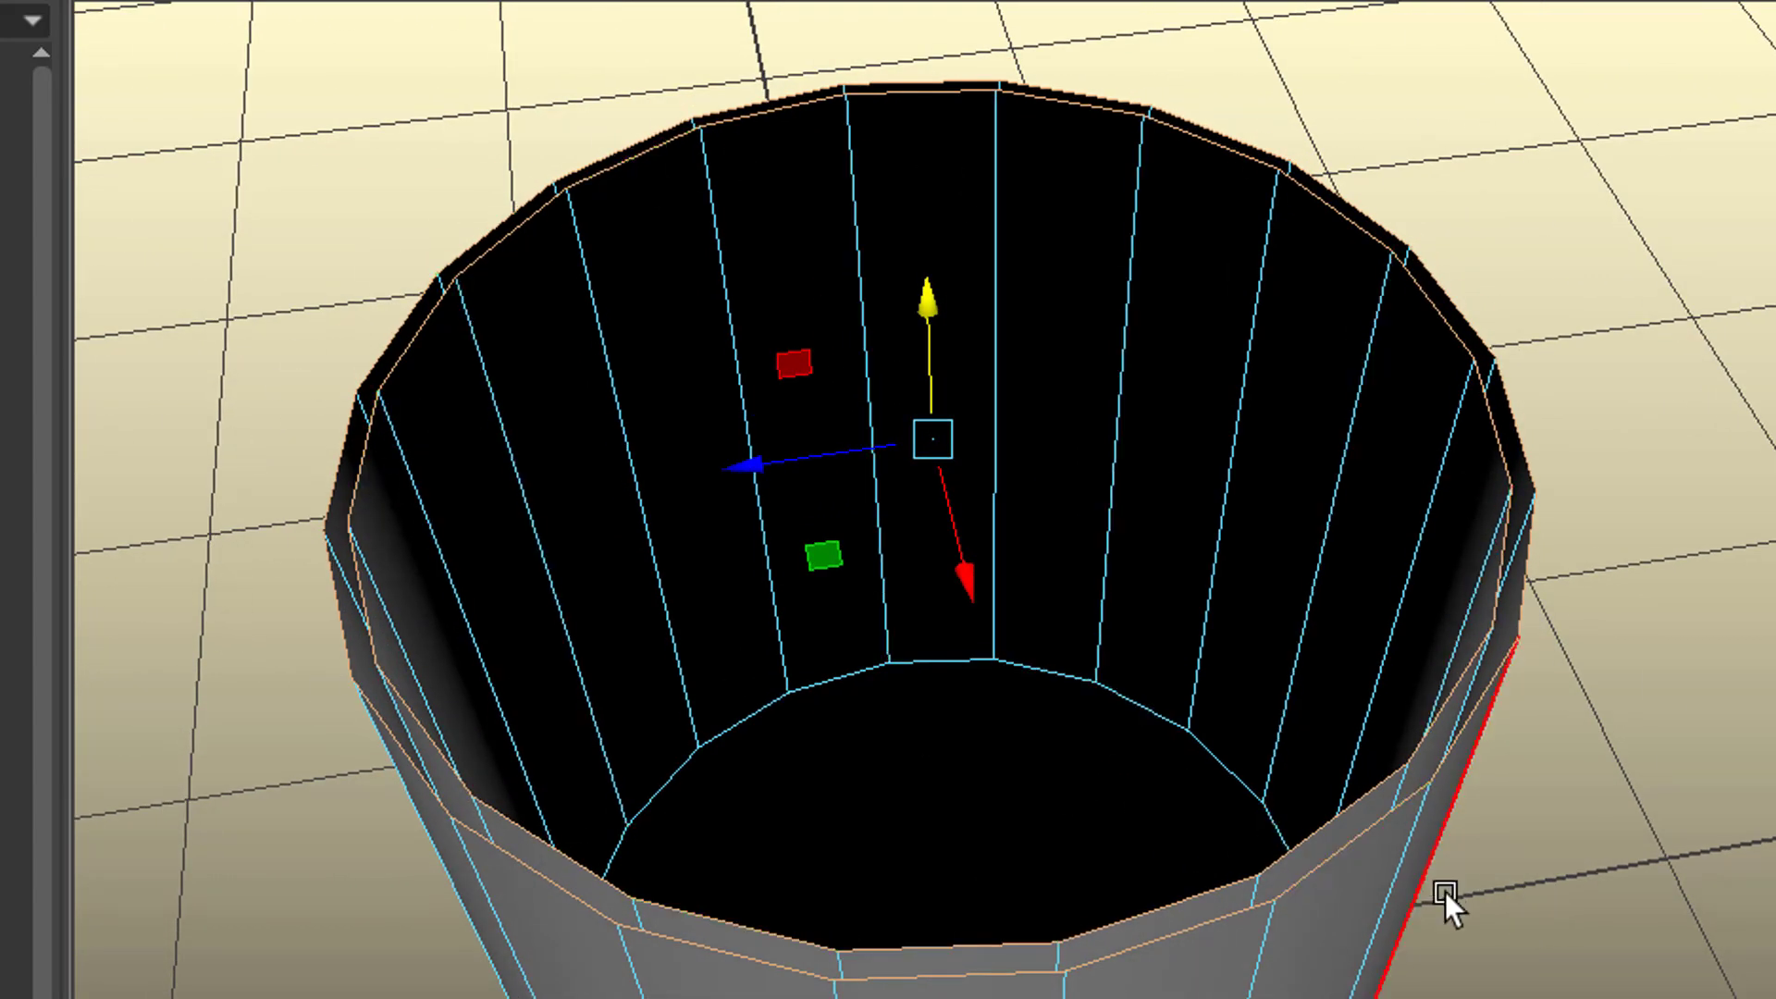
left_click_drag(1600, 962, 1651, 925, "alt")
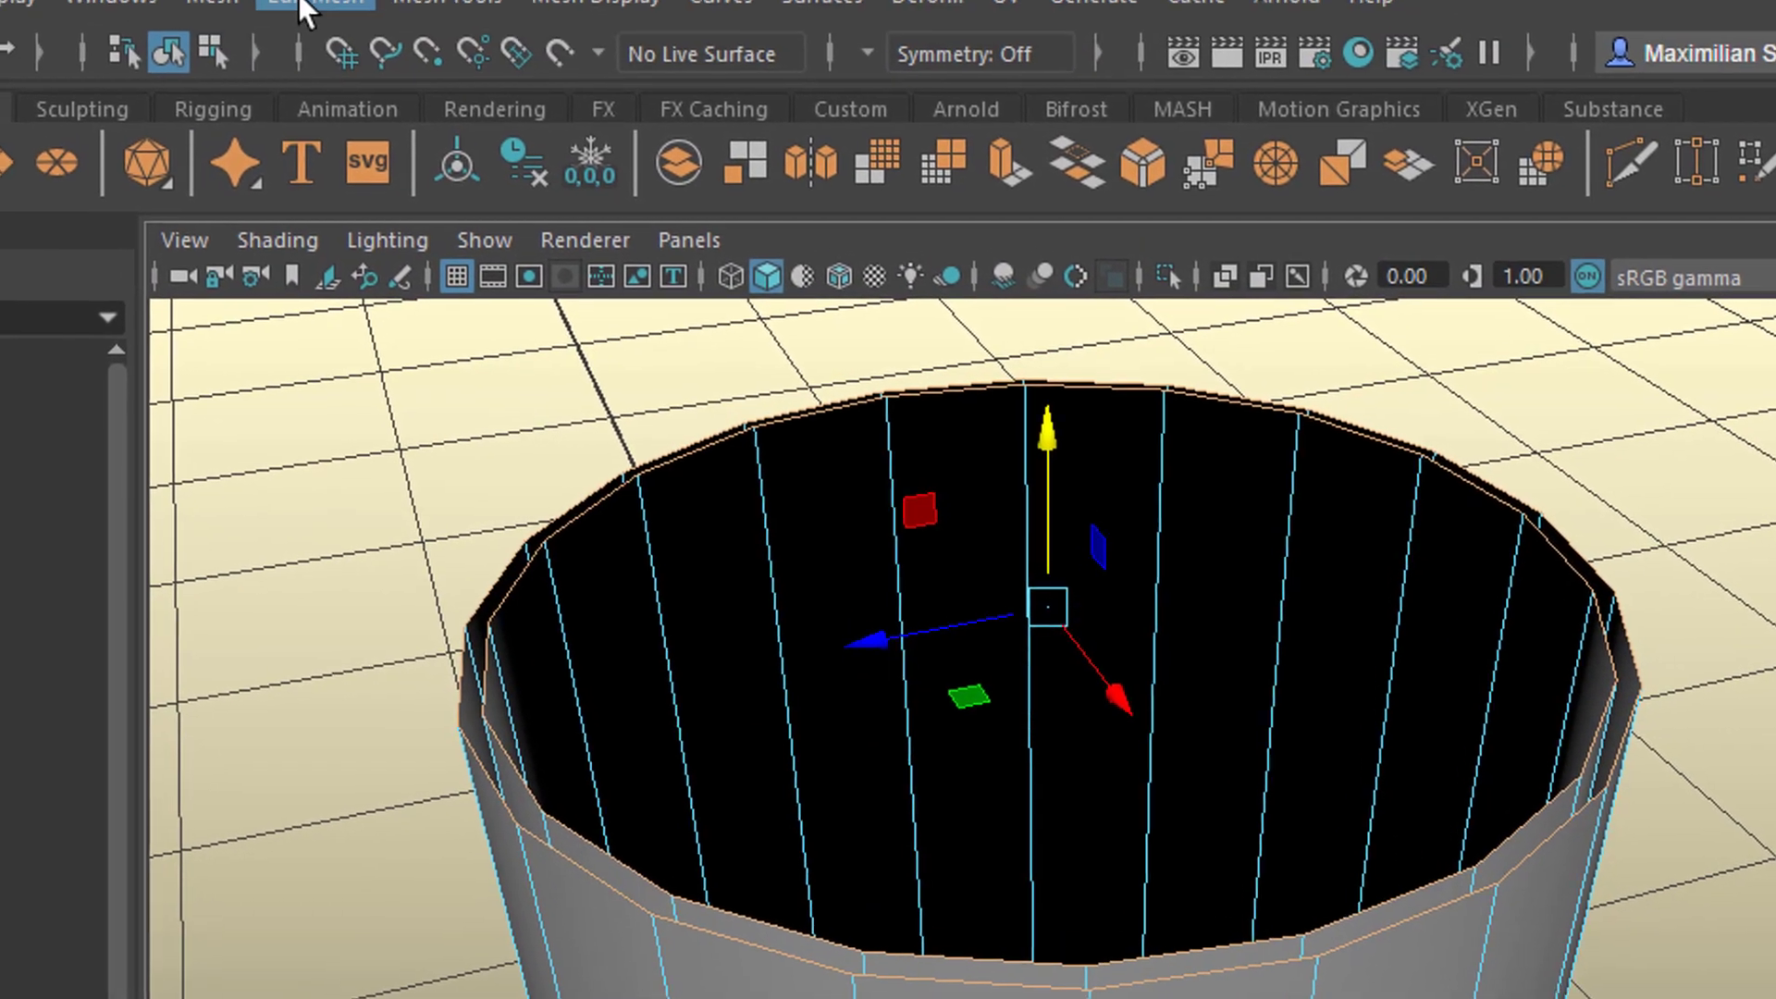
Step: Try to close the gap between the two selected rim edge loops with Bridge
left_click(306, 5)
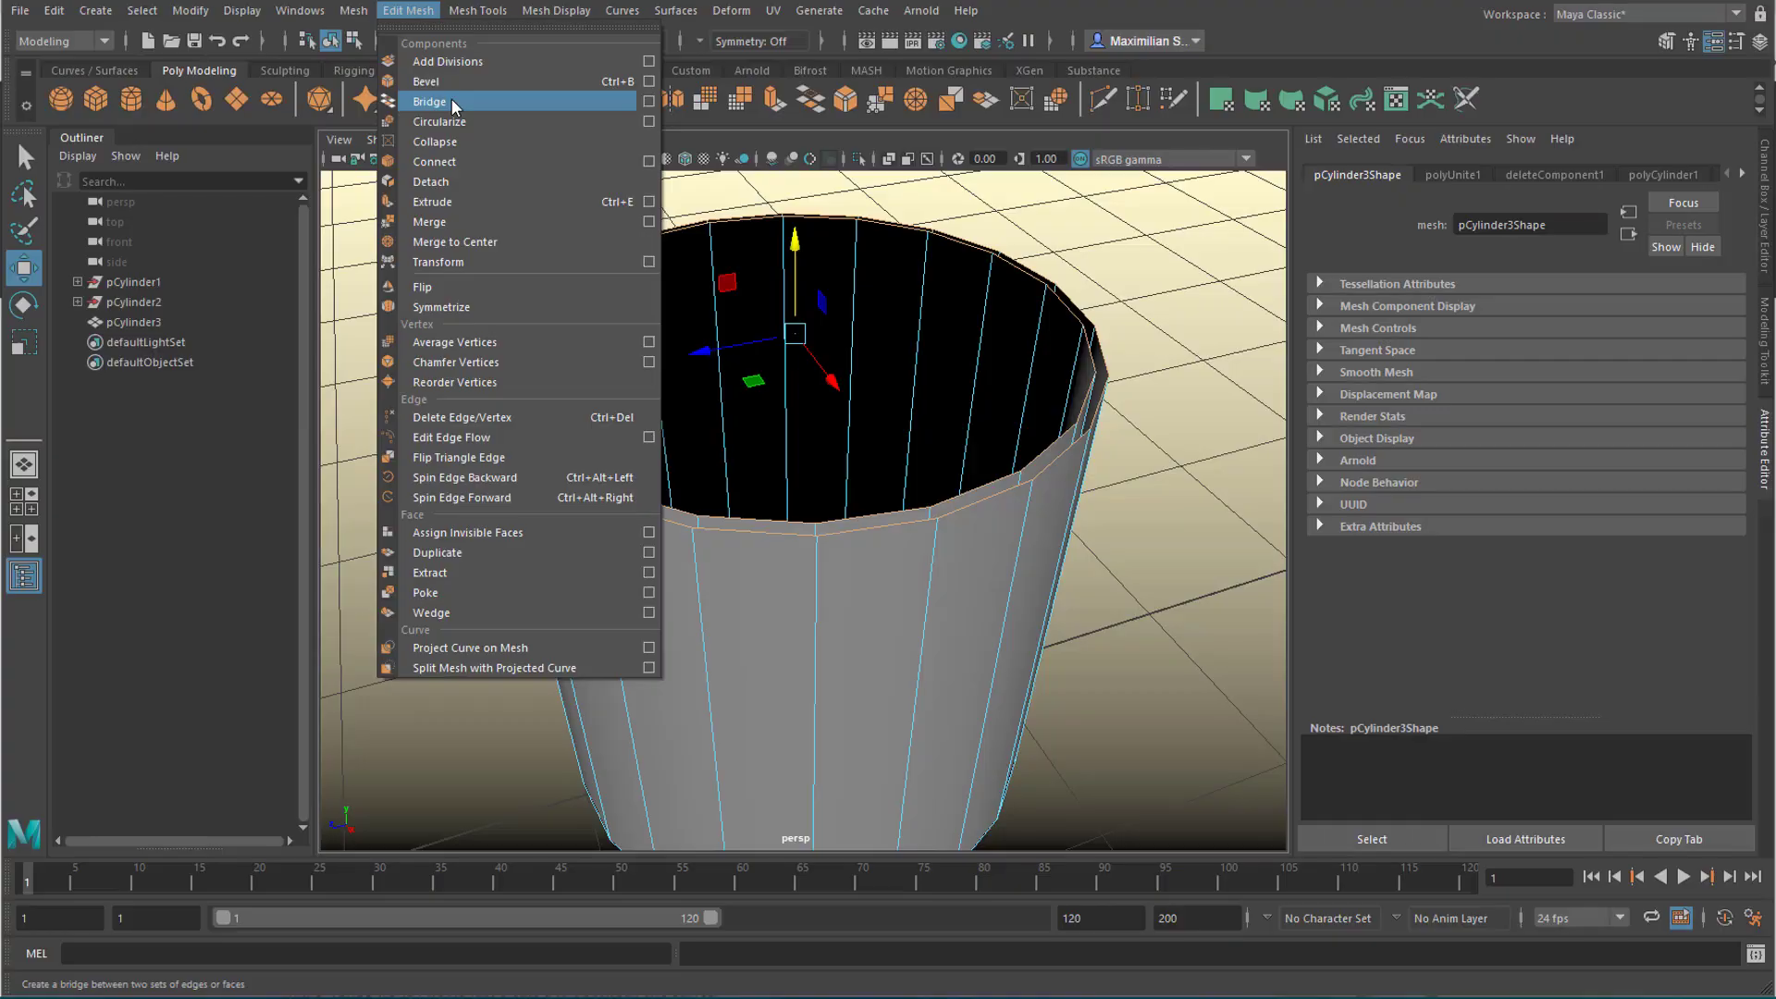
left_click(451, 98)
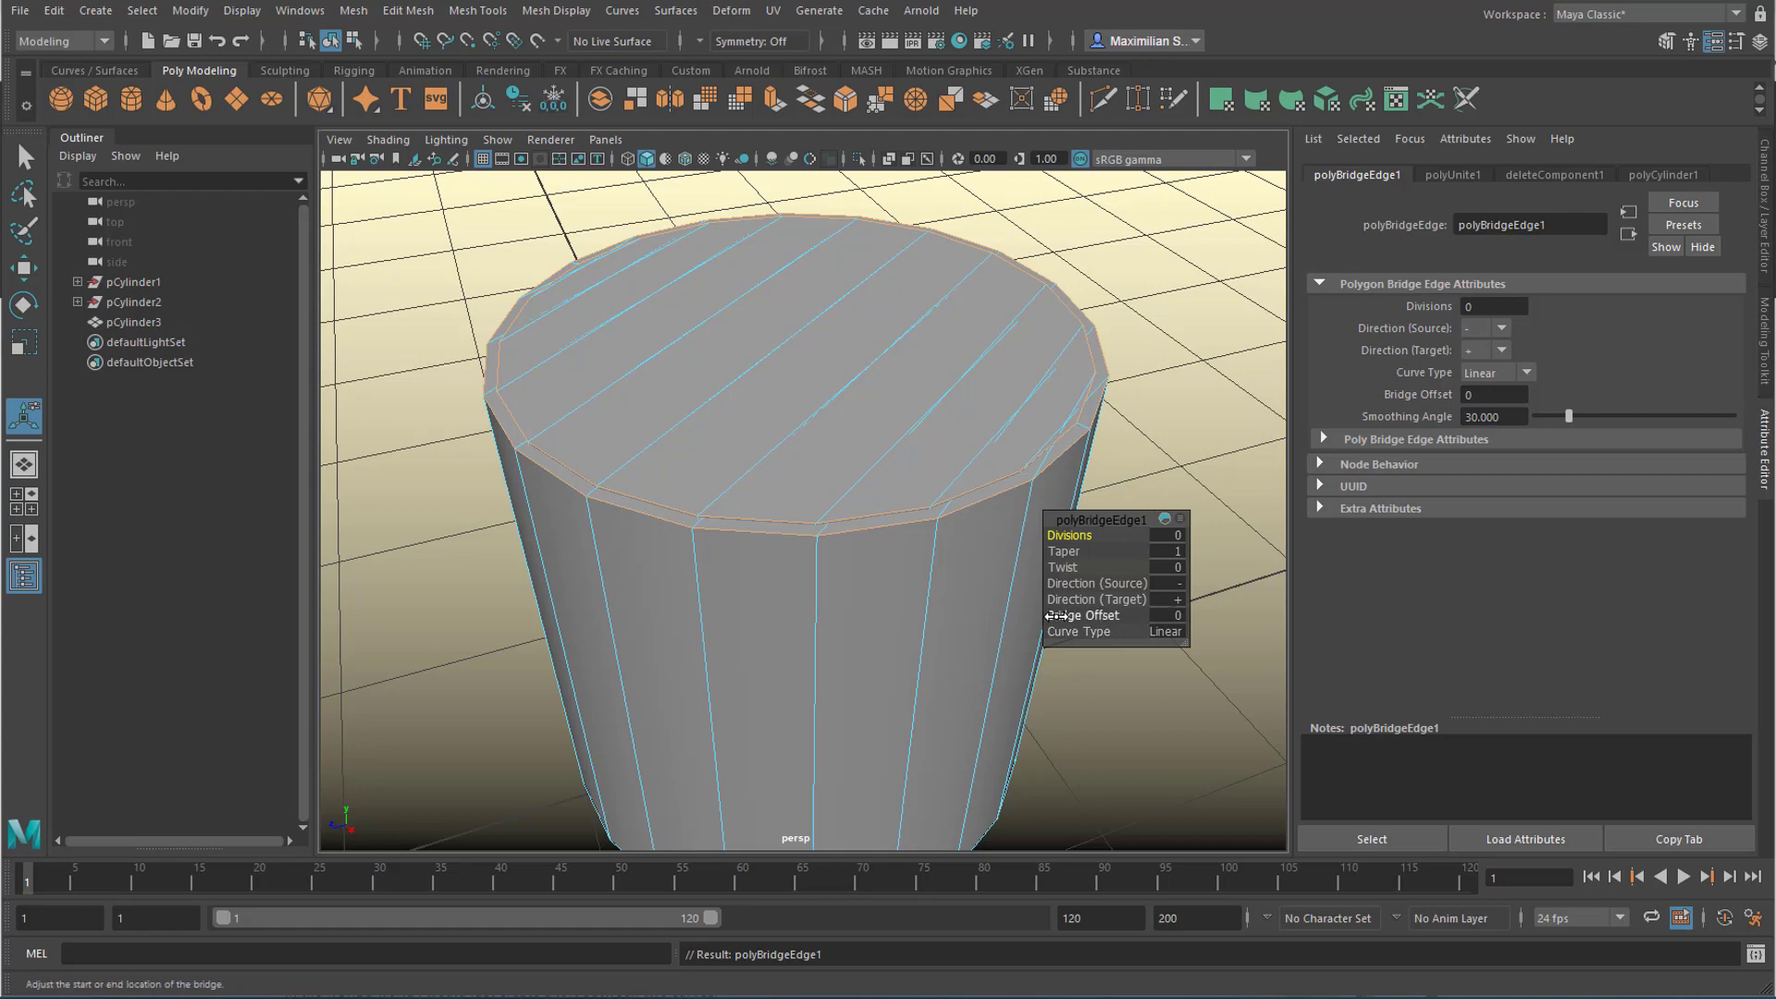
mouse_move(950, 665)
left_mouse_down("alt")
mouse_move(841, 654)
mouse_move(888, 622)
mouse_move(951, 669)
left_mouse_up("alt")
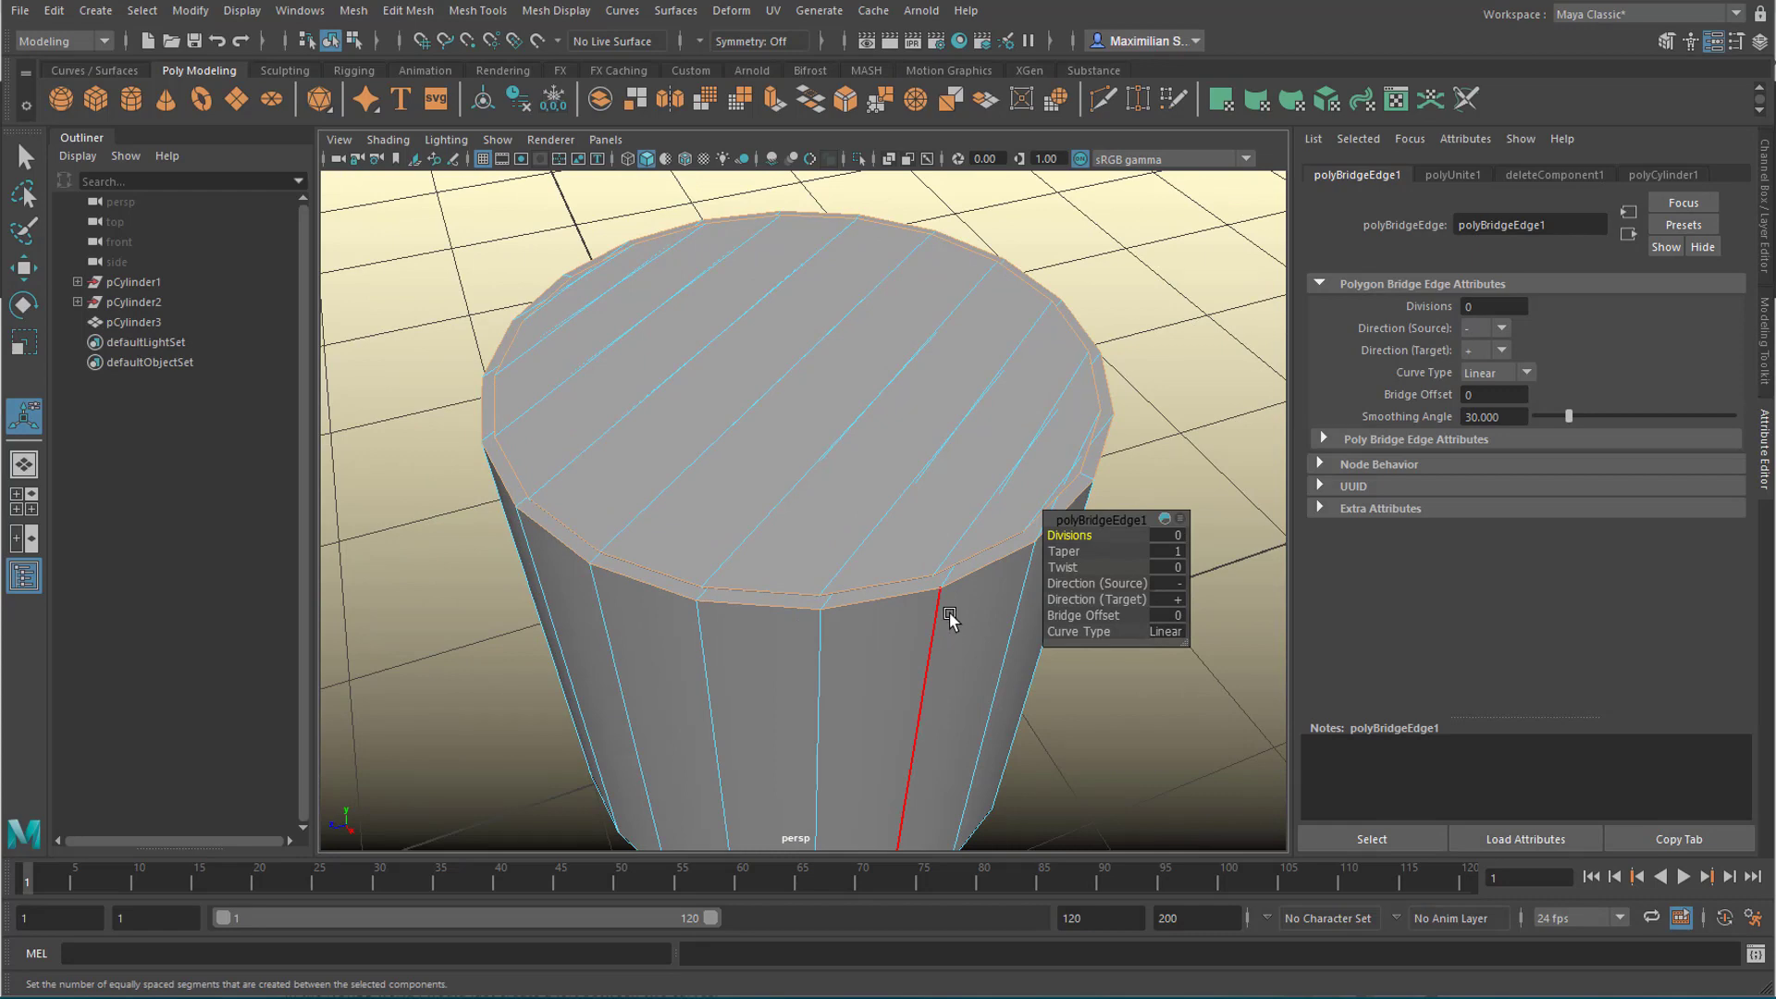
Step: Undo the bridge, the edge loop selections and the combining of the two cylinders
key("ctrl+z")
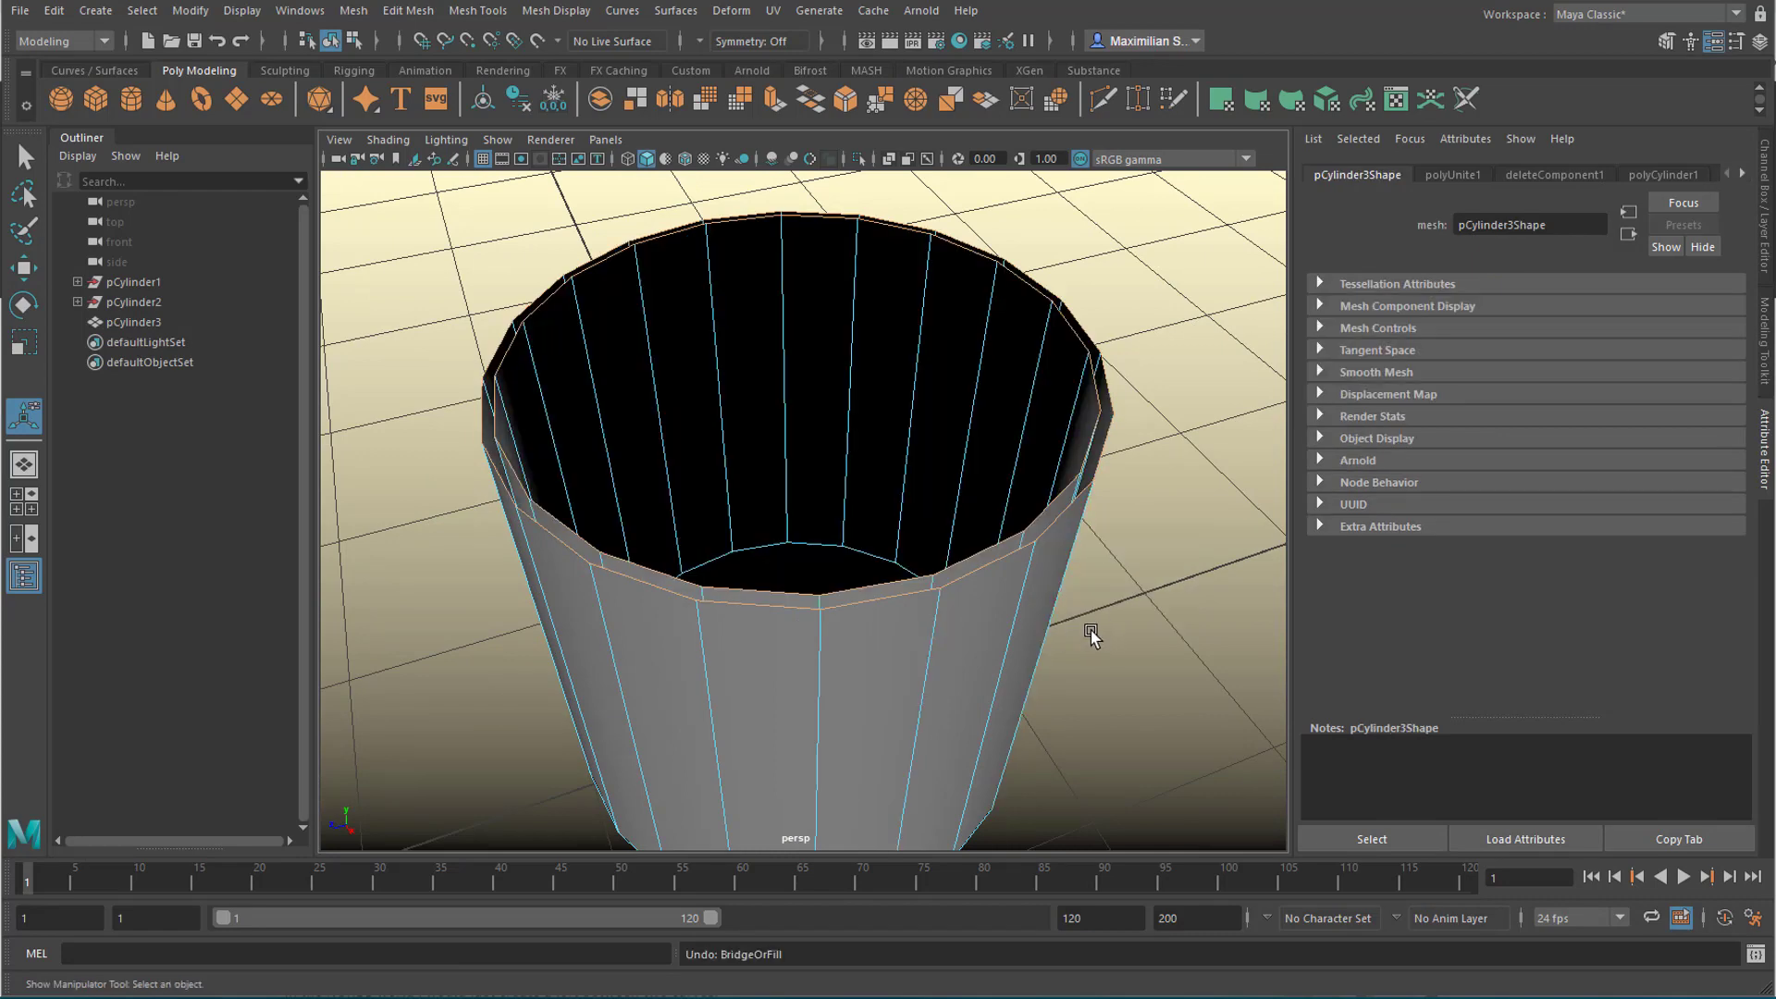
key("ctrl+z")
key("ctrl+z")
key("ctrl+z")
key("ctrl+z")
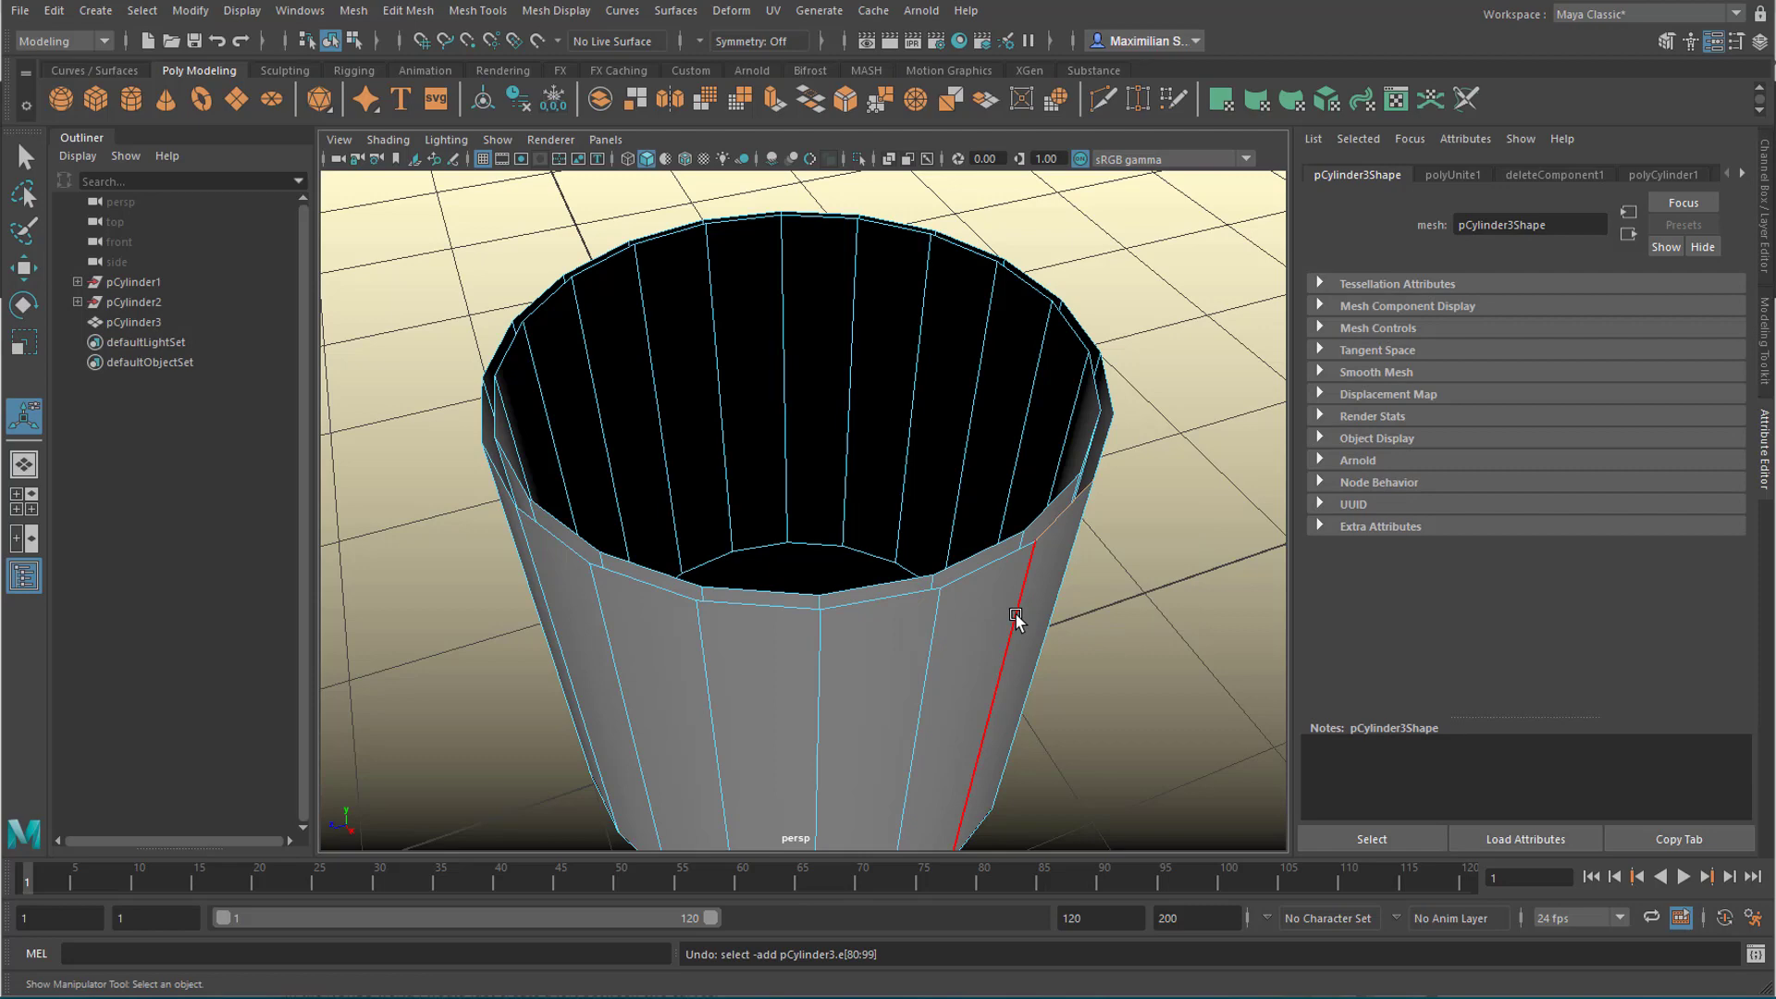
key("ctrl+z")
key("ctrl+z")
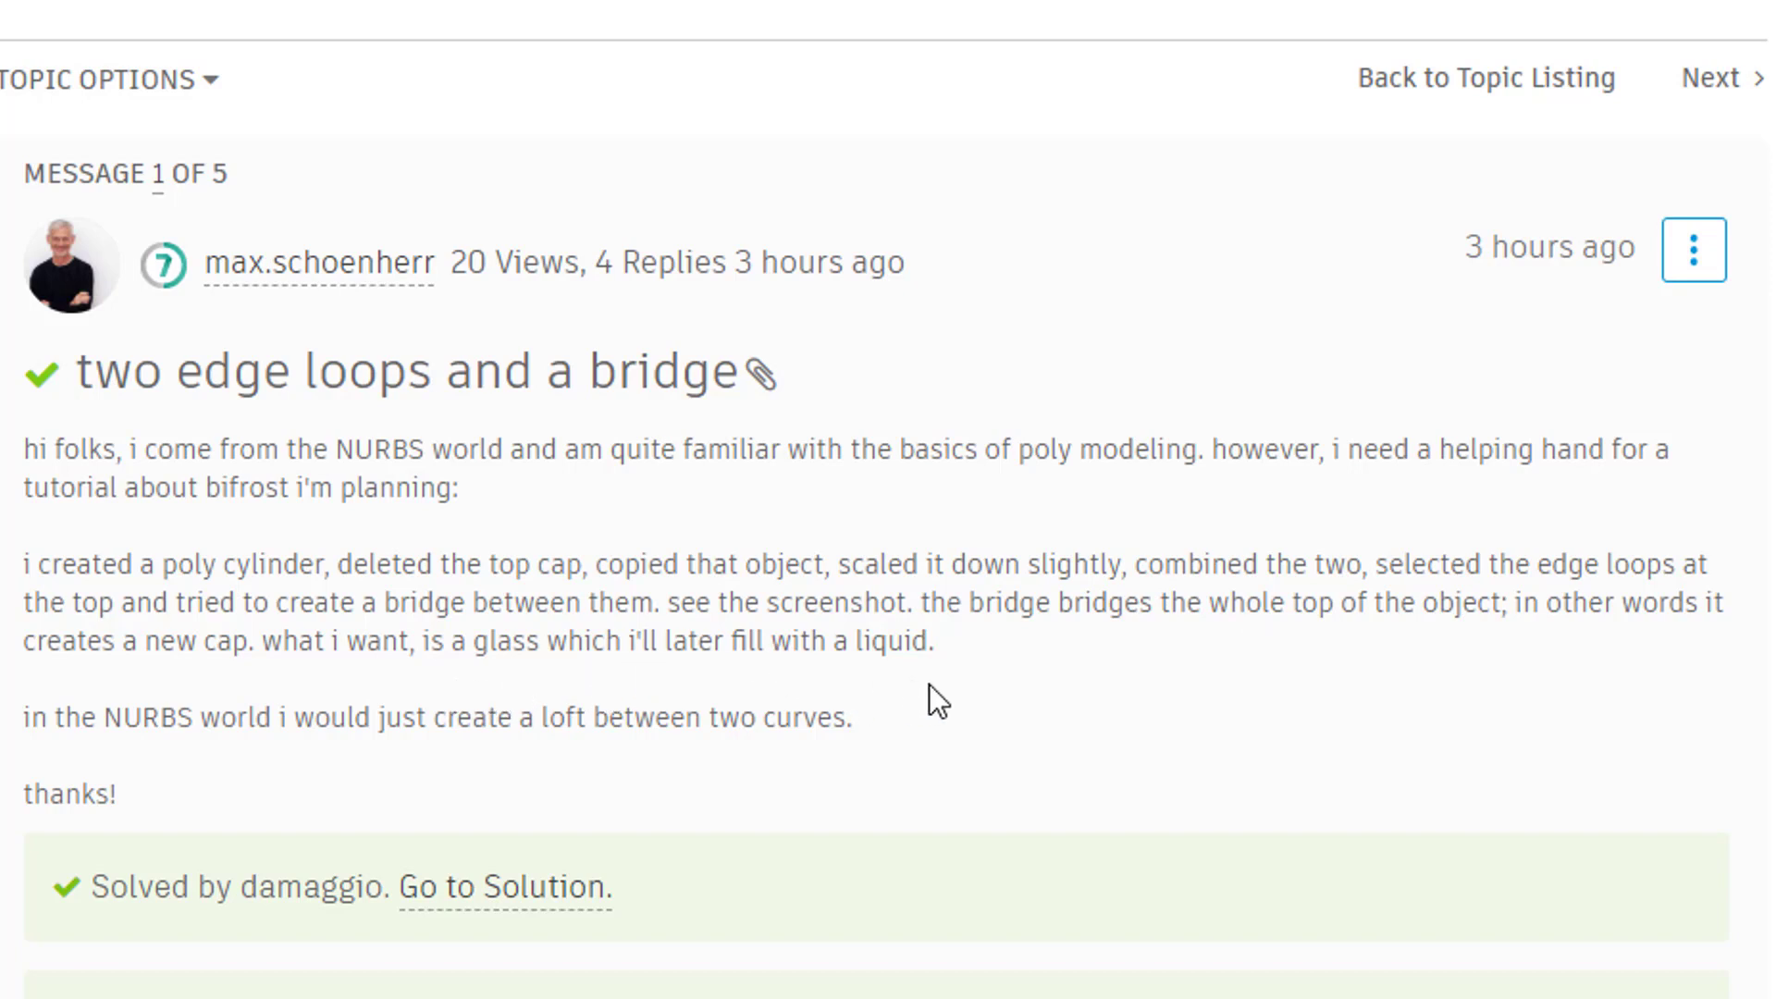
Step: Switch to the Autodesk forum thread "two edge loops and a bridge" and read the question and its solution replies
scroll(597, 726, "down", 8)
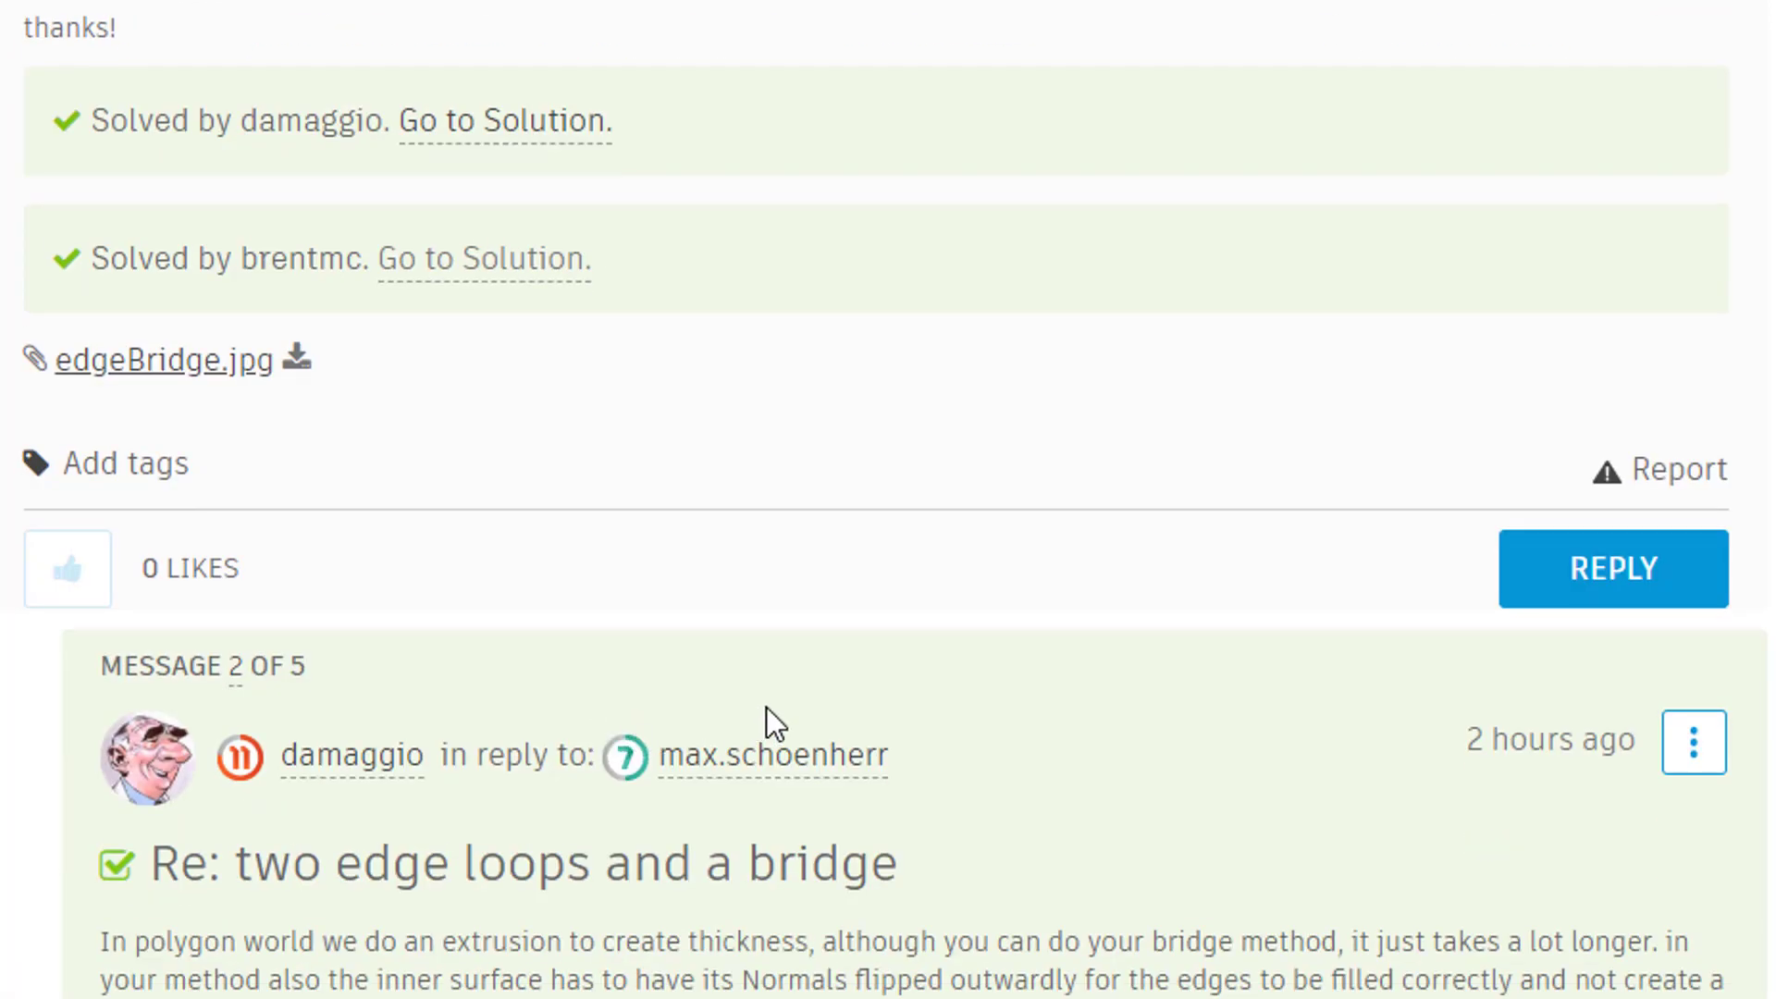
scroll(1243, 805, "down", 10)
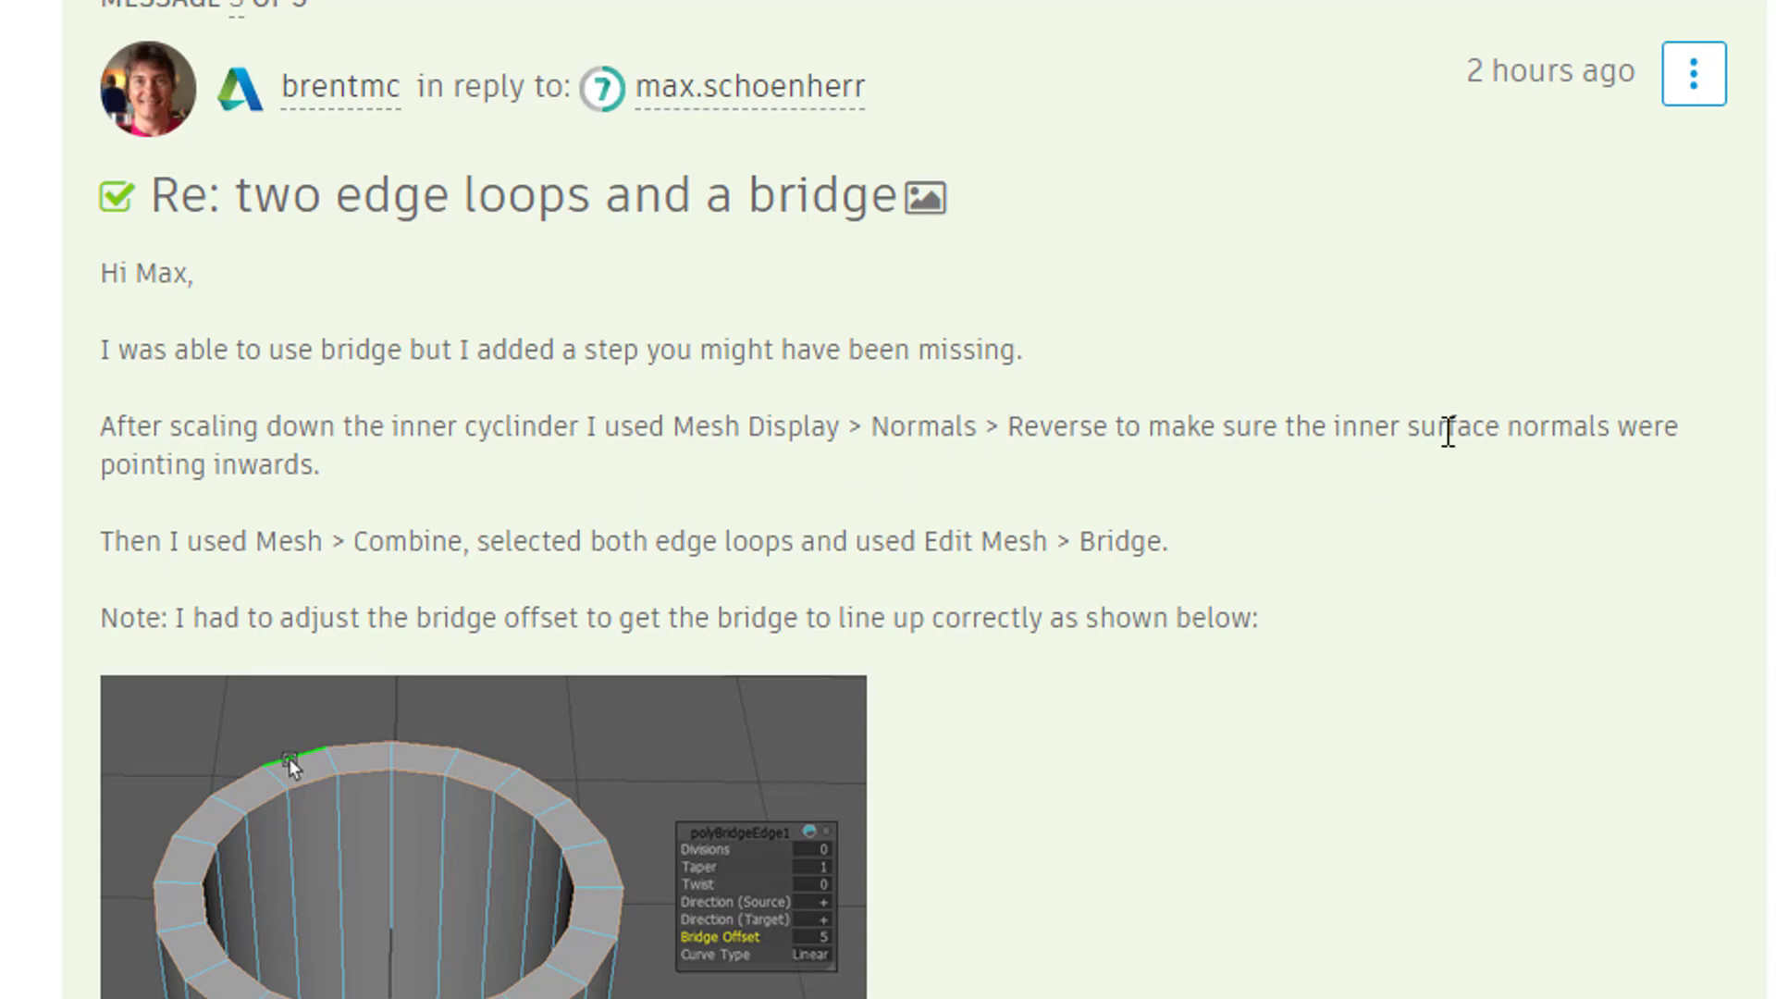
scroll(1617, 288, "up", 6)
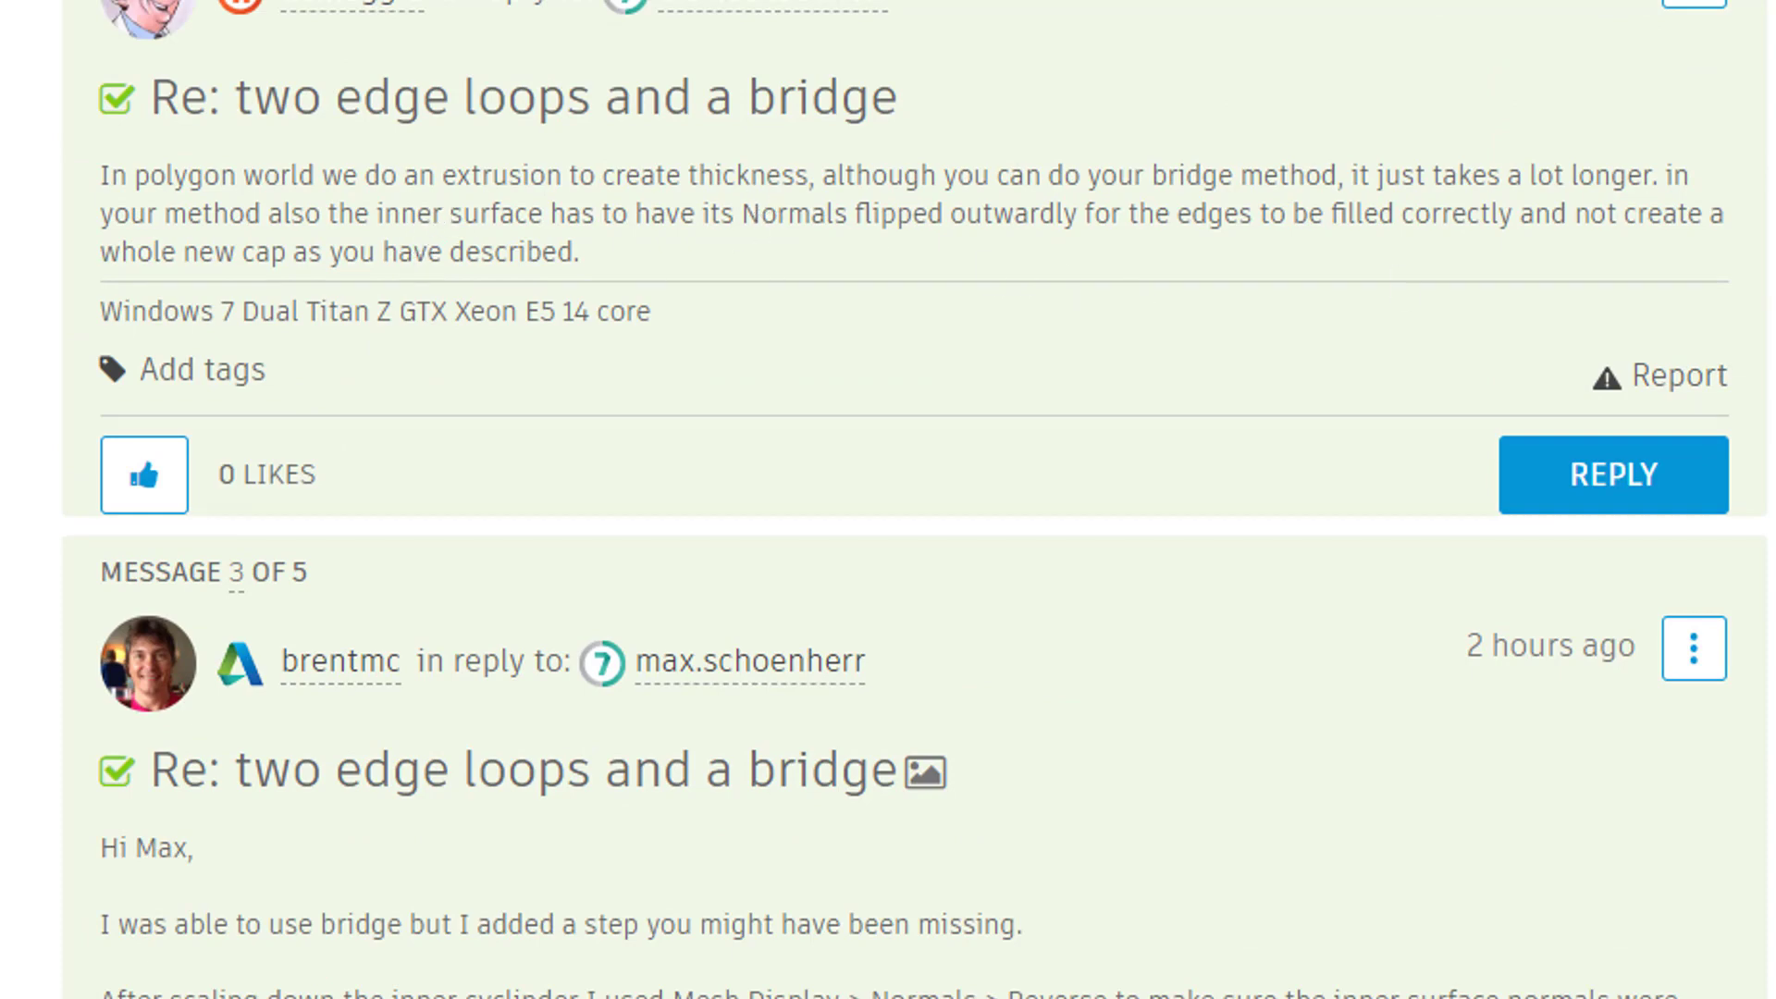
scroll(1237, 528, "up", 12)
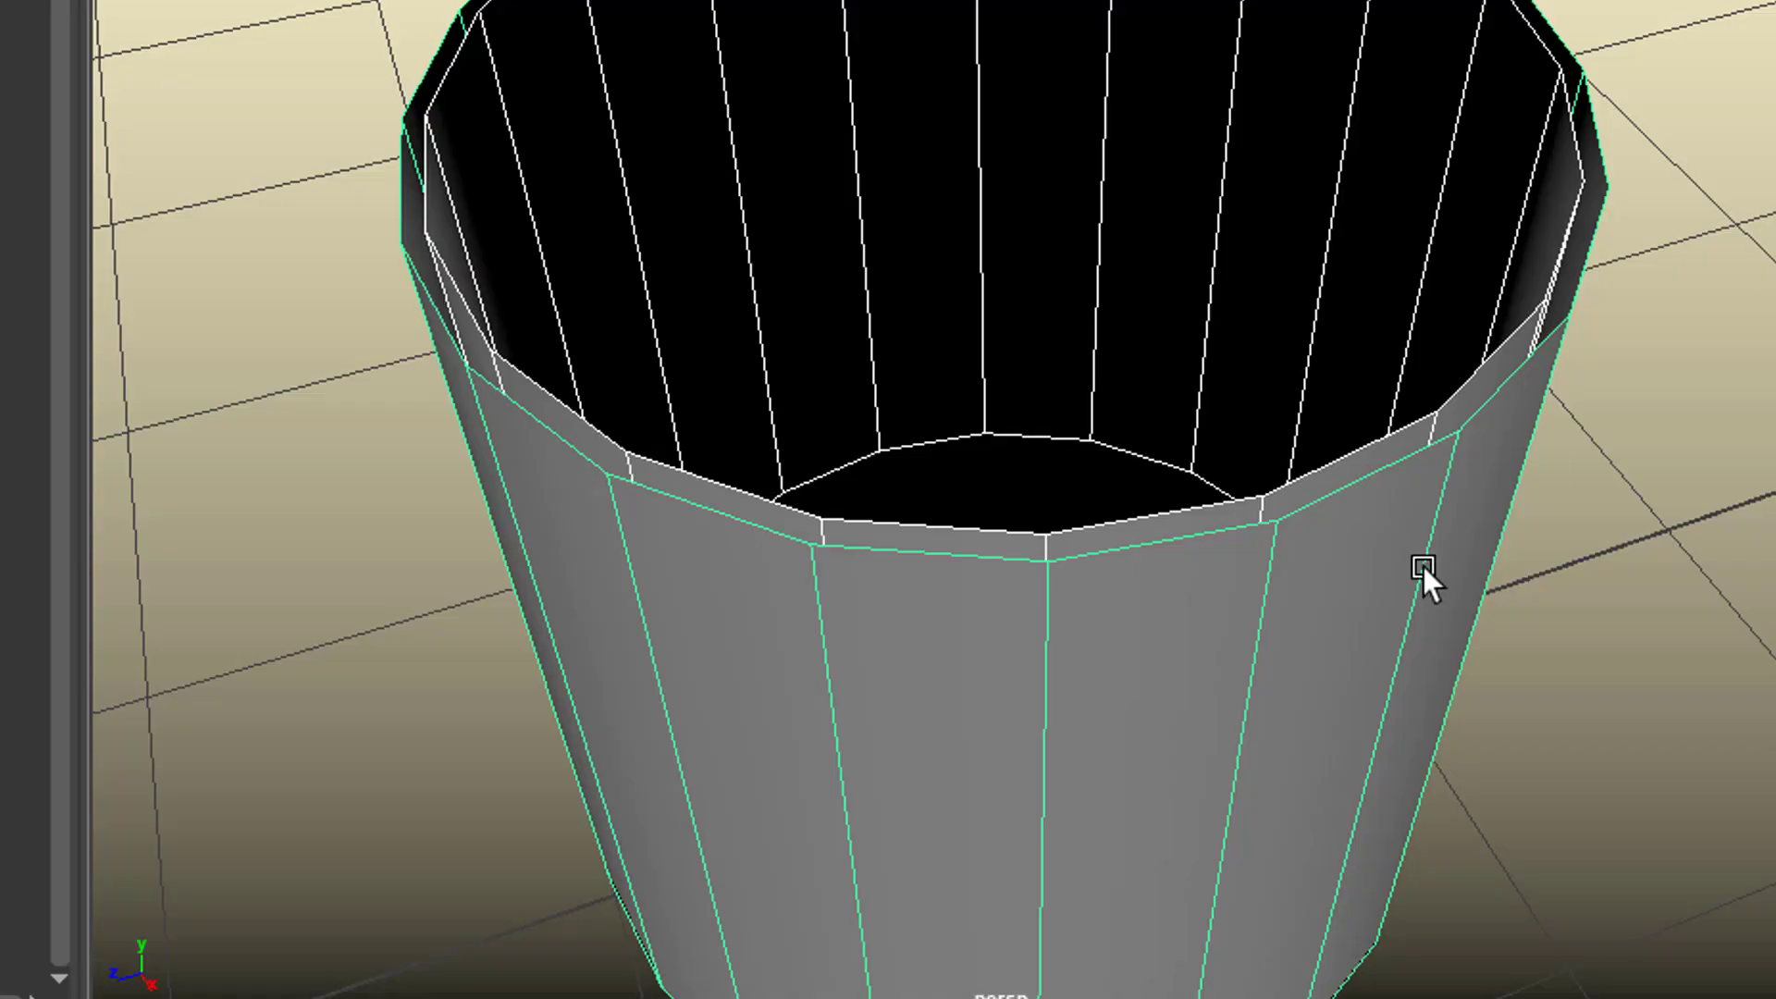
Step: Return to Maya and turn on the display of face normals for both selected cylinders
left_click_drag(1429, 629, 1435, 635, "alt")
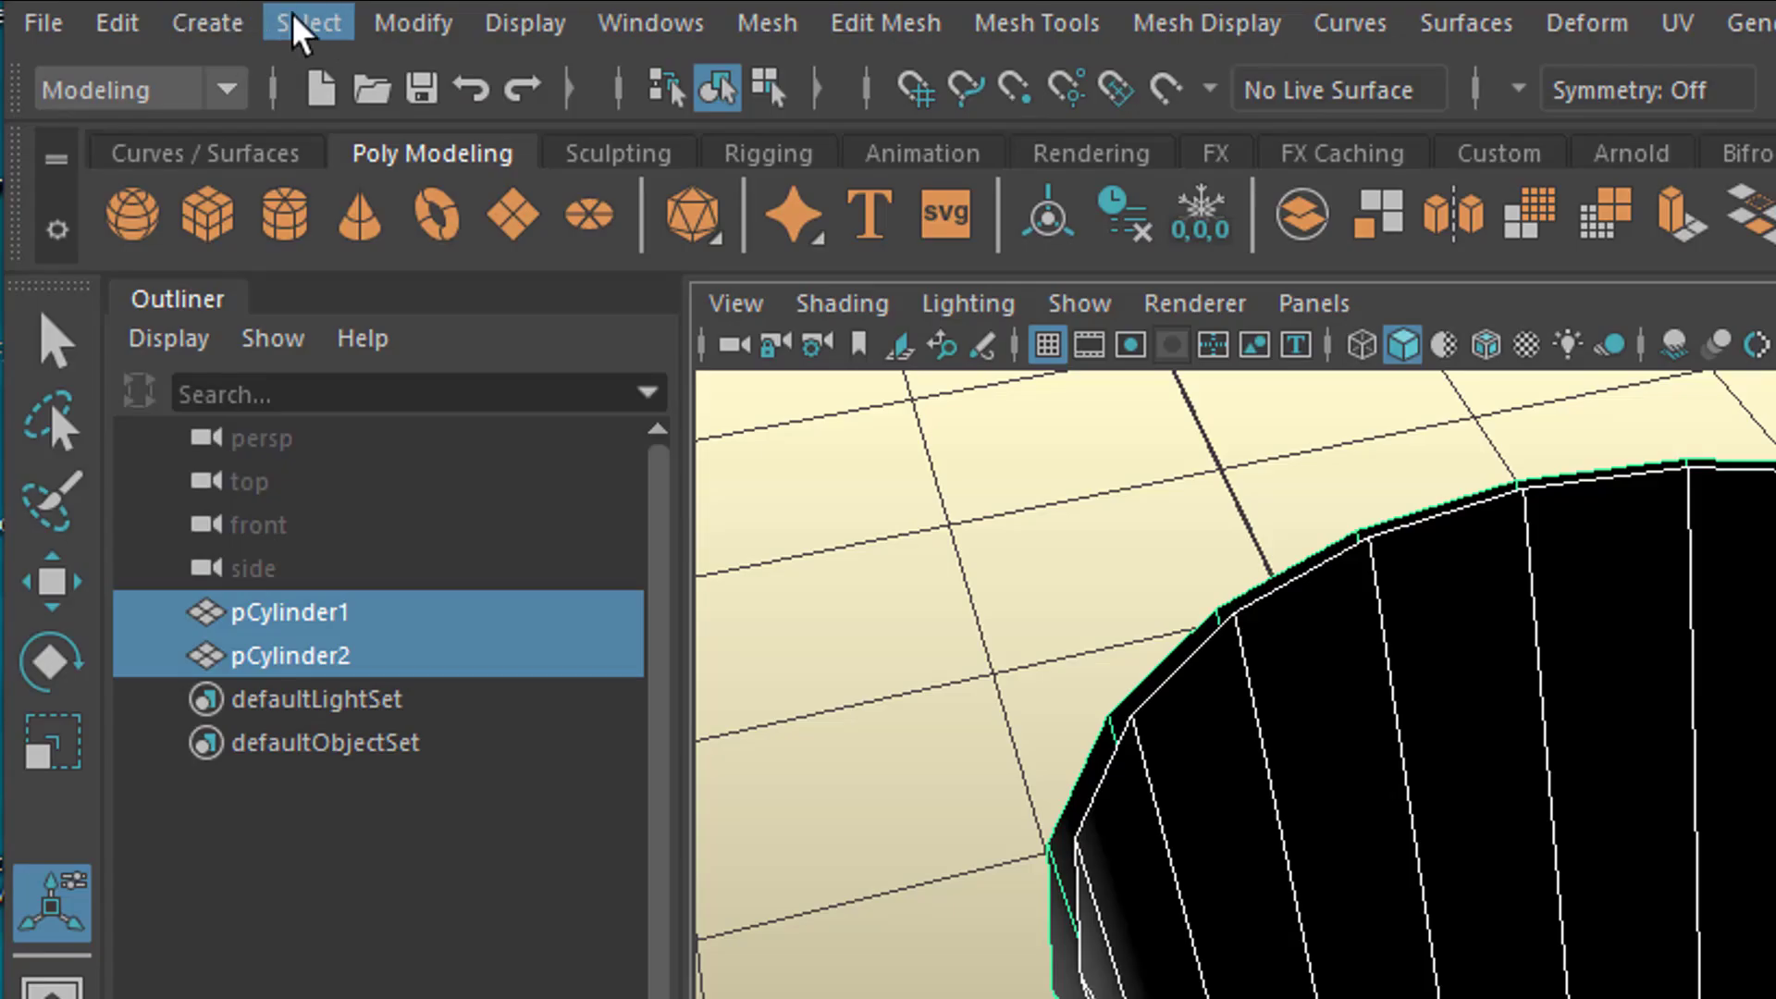
left_click(242, 12)
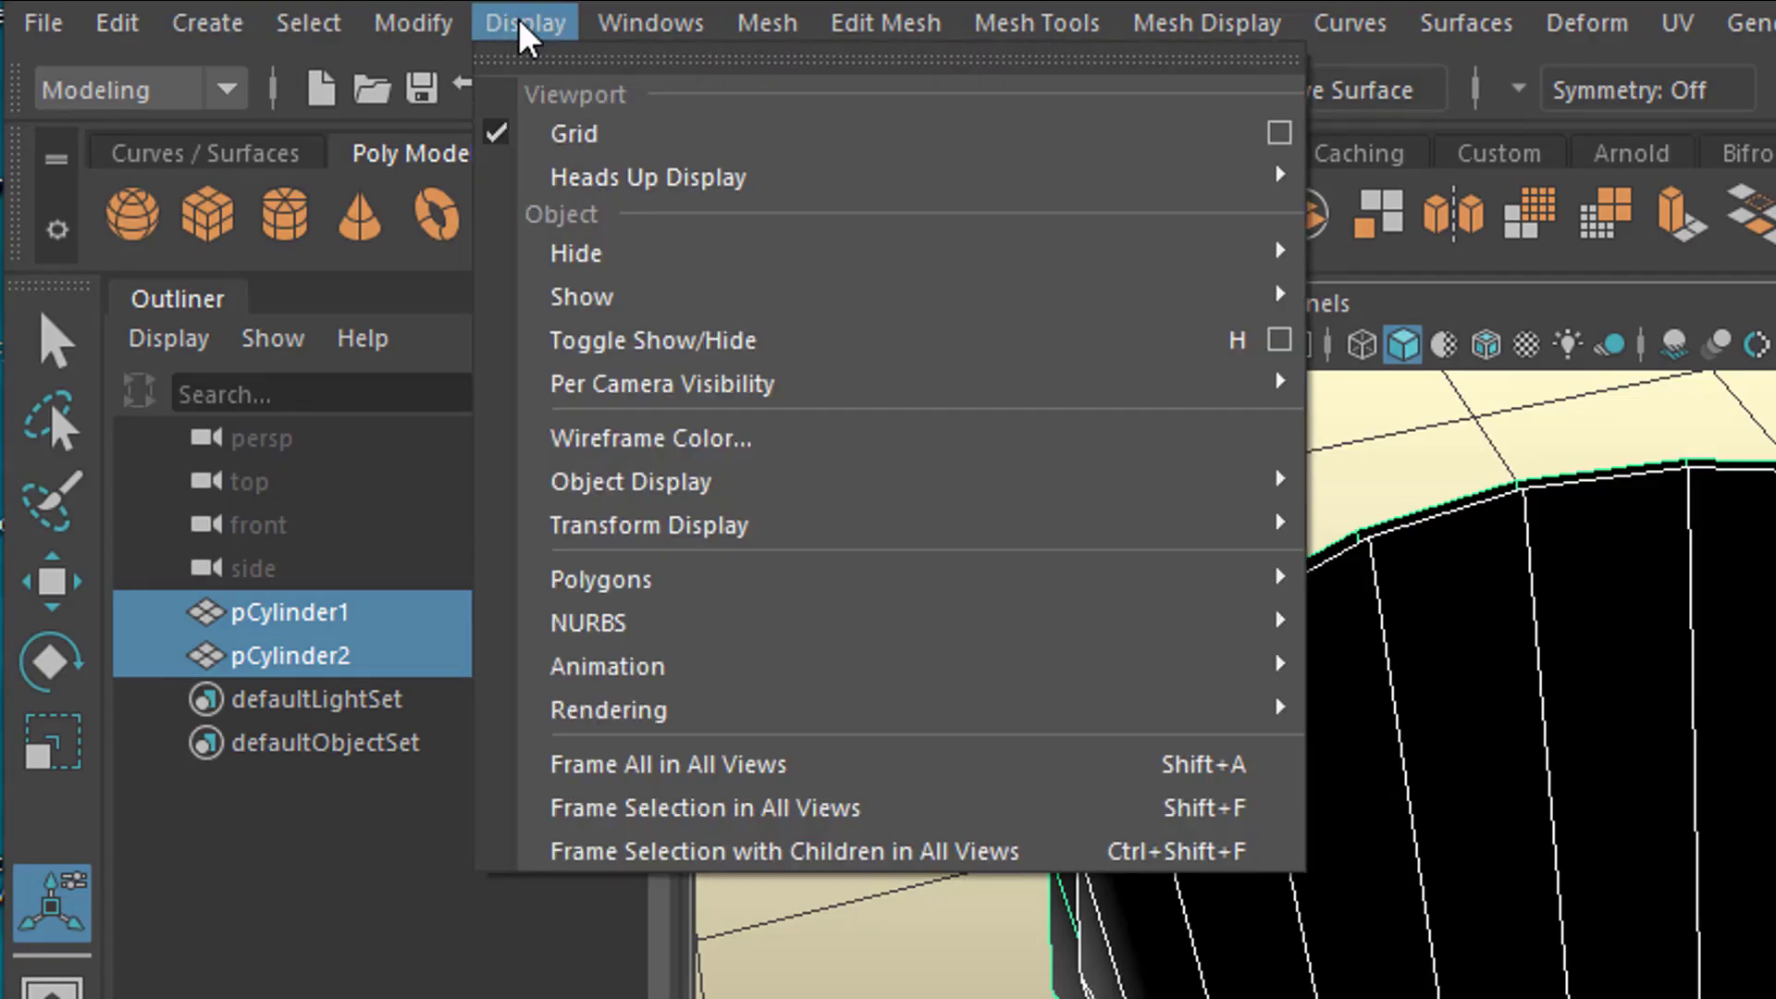
mouse_move(1069, 636)
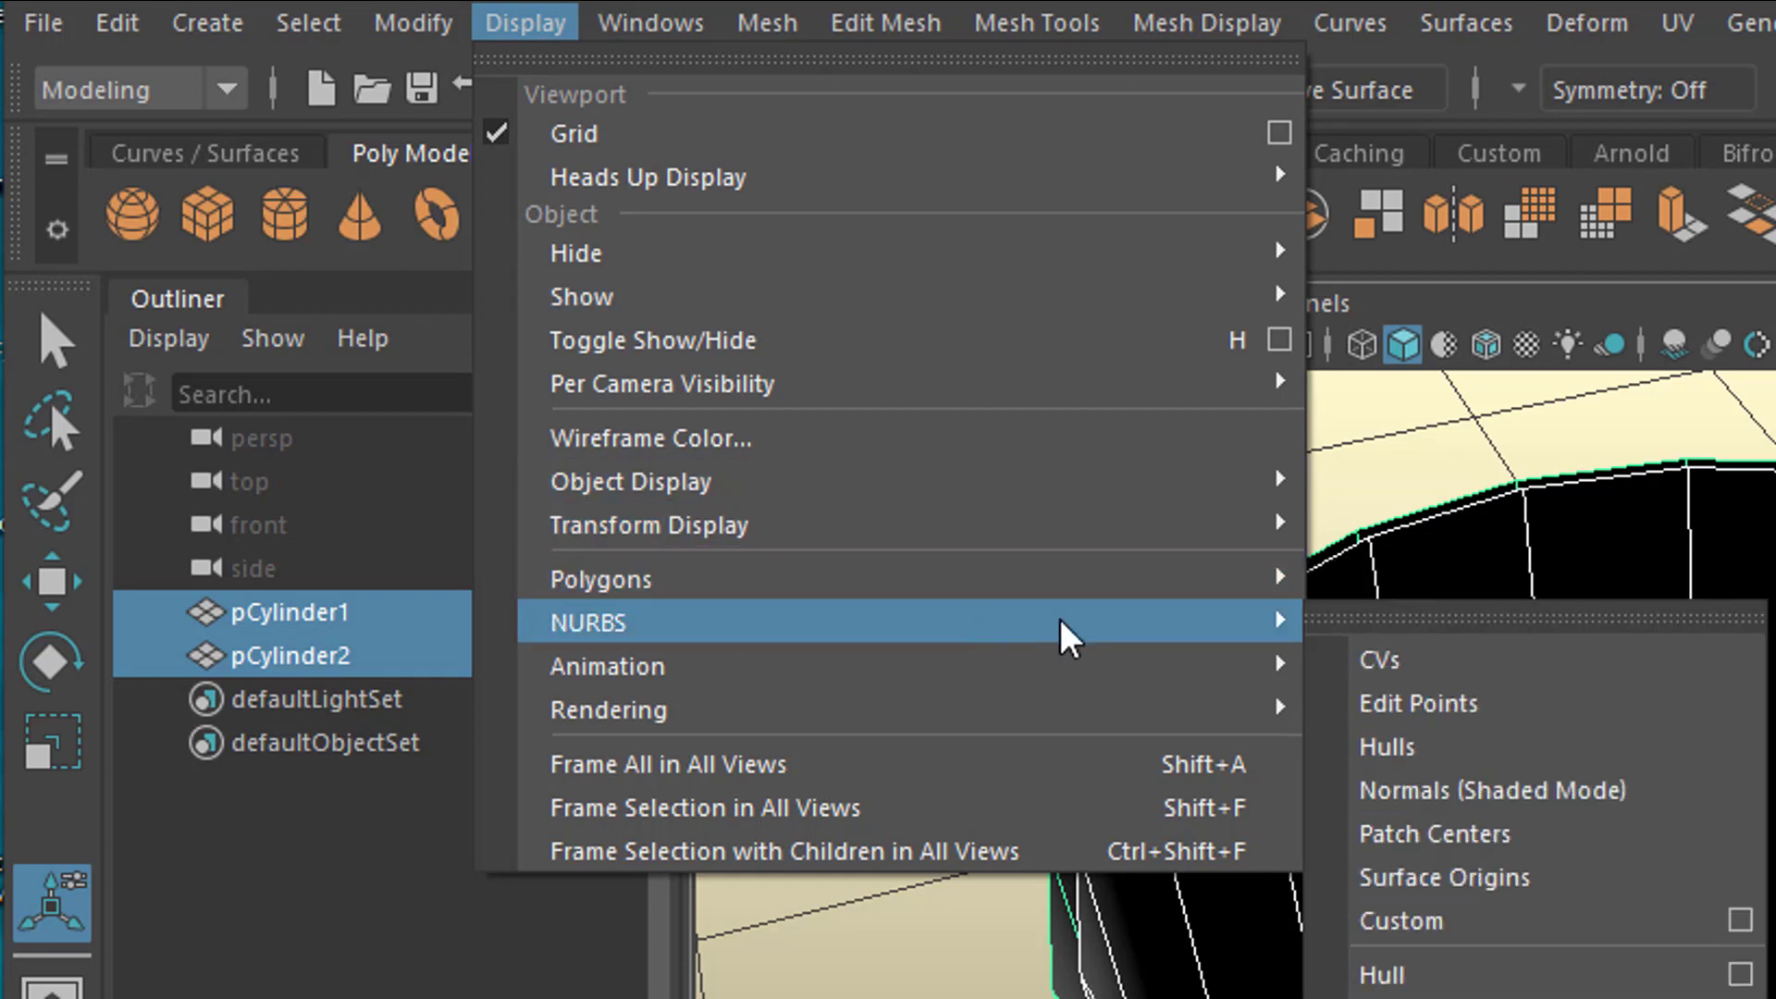
mouse_move(1197, 602)
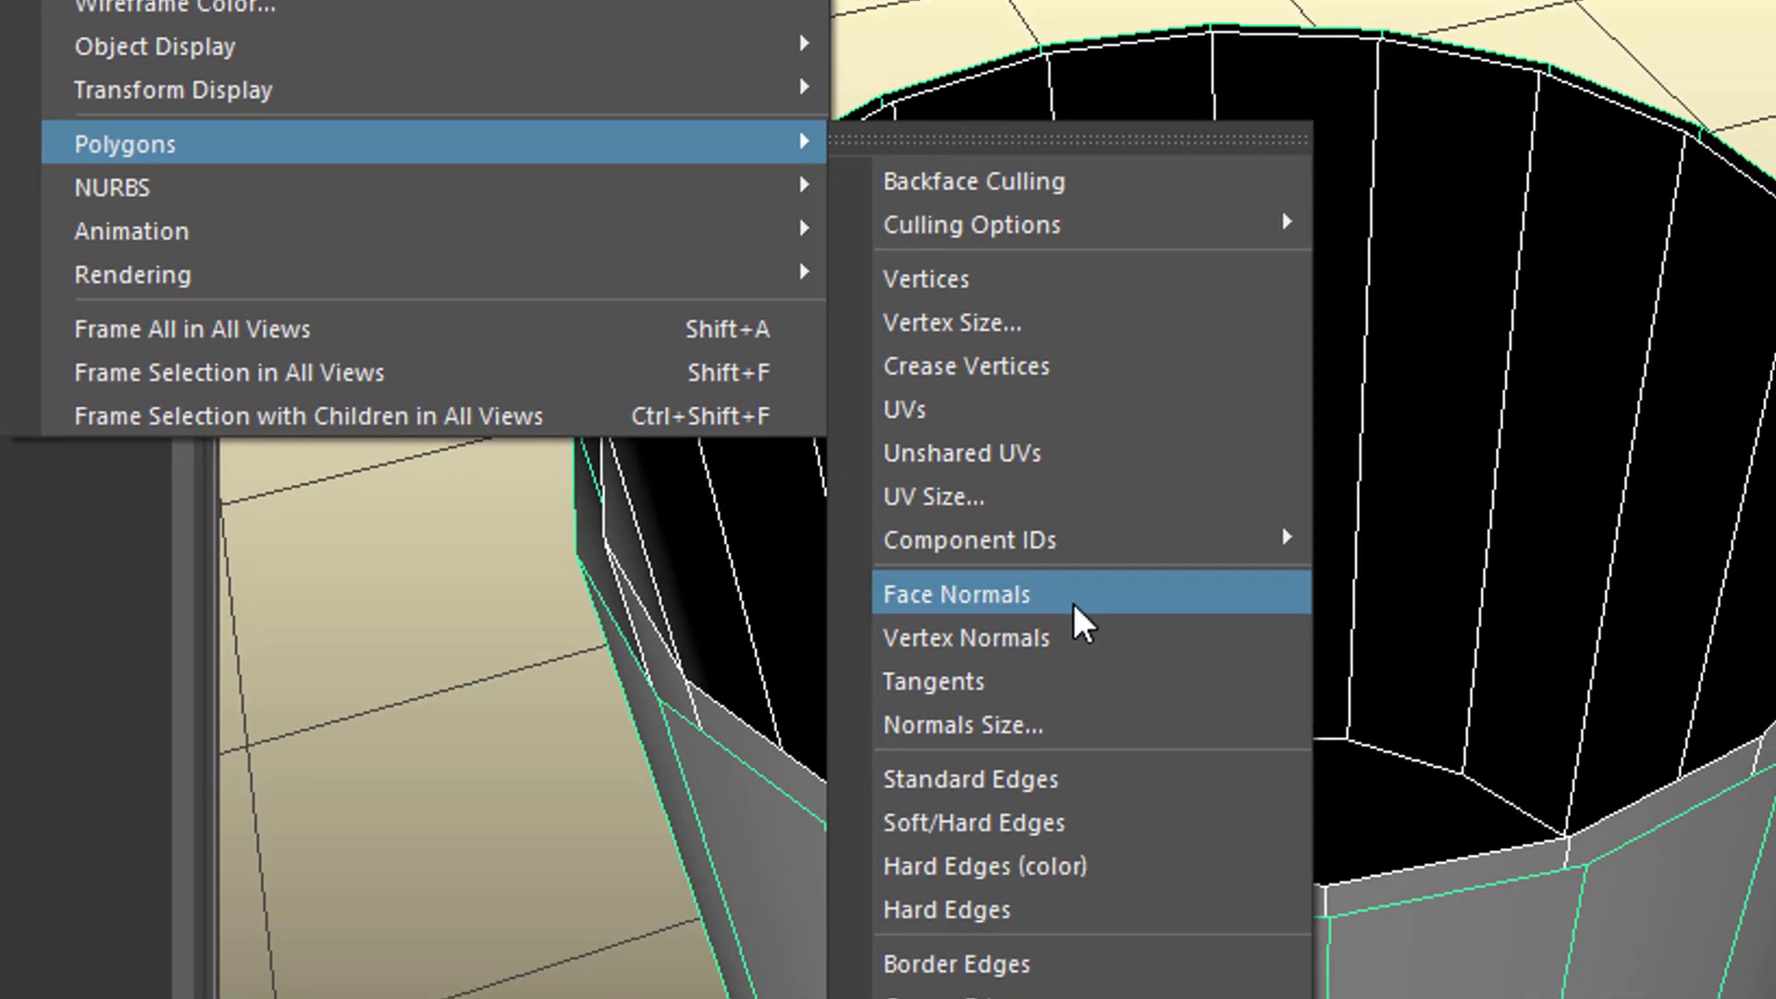
left_click(1073, 602)
Step: Examine which way the face normals point on the outer and inner cylinders
scroll(1411, 943, "up", 3)
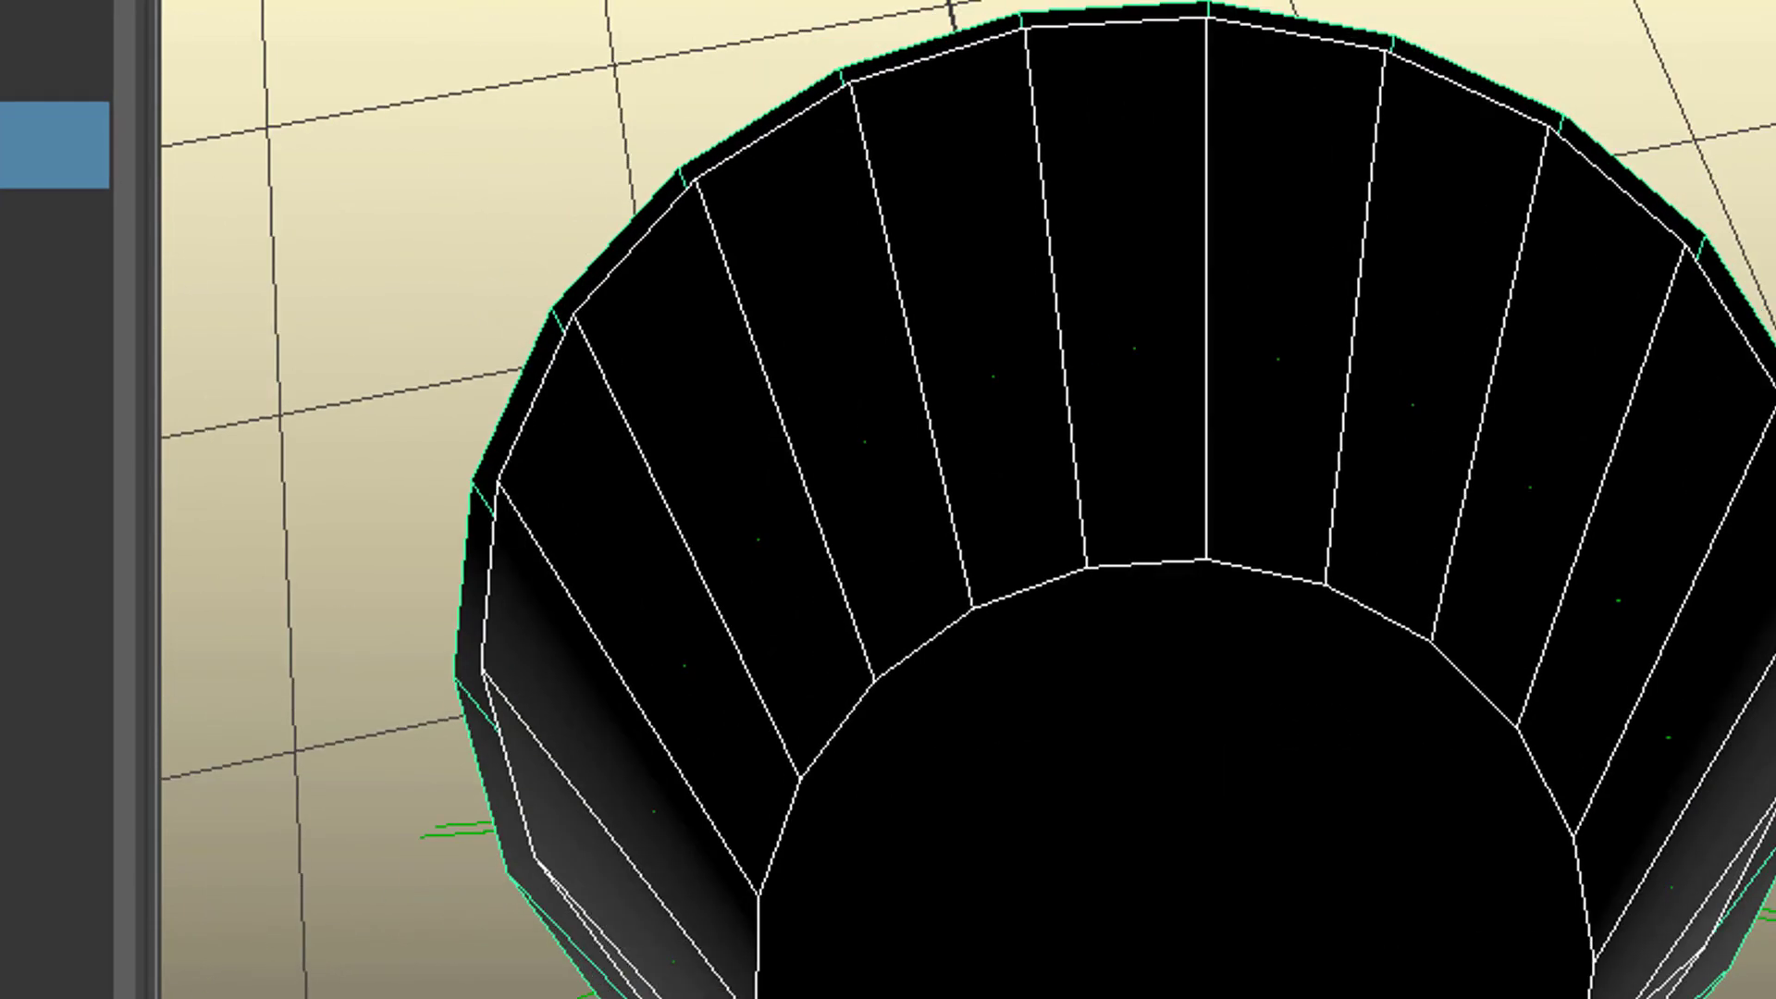
left_click_drag(1295, 989, 650, 773, "alt")
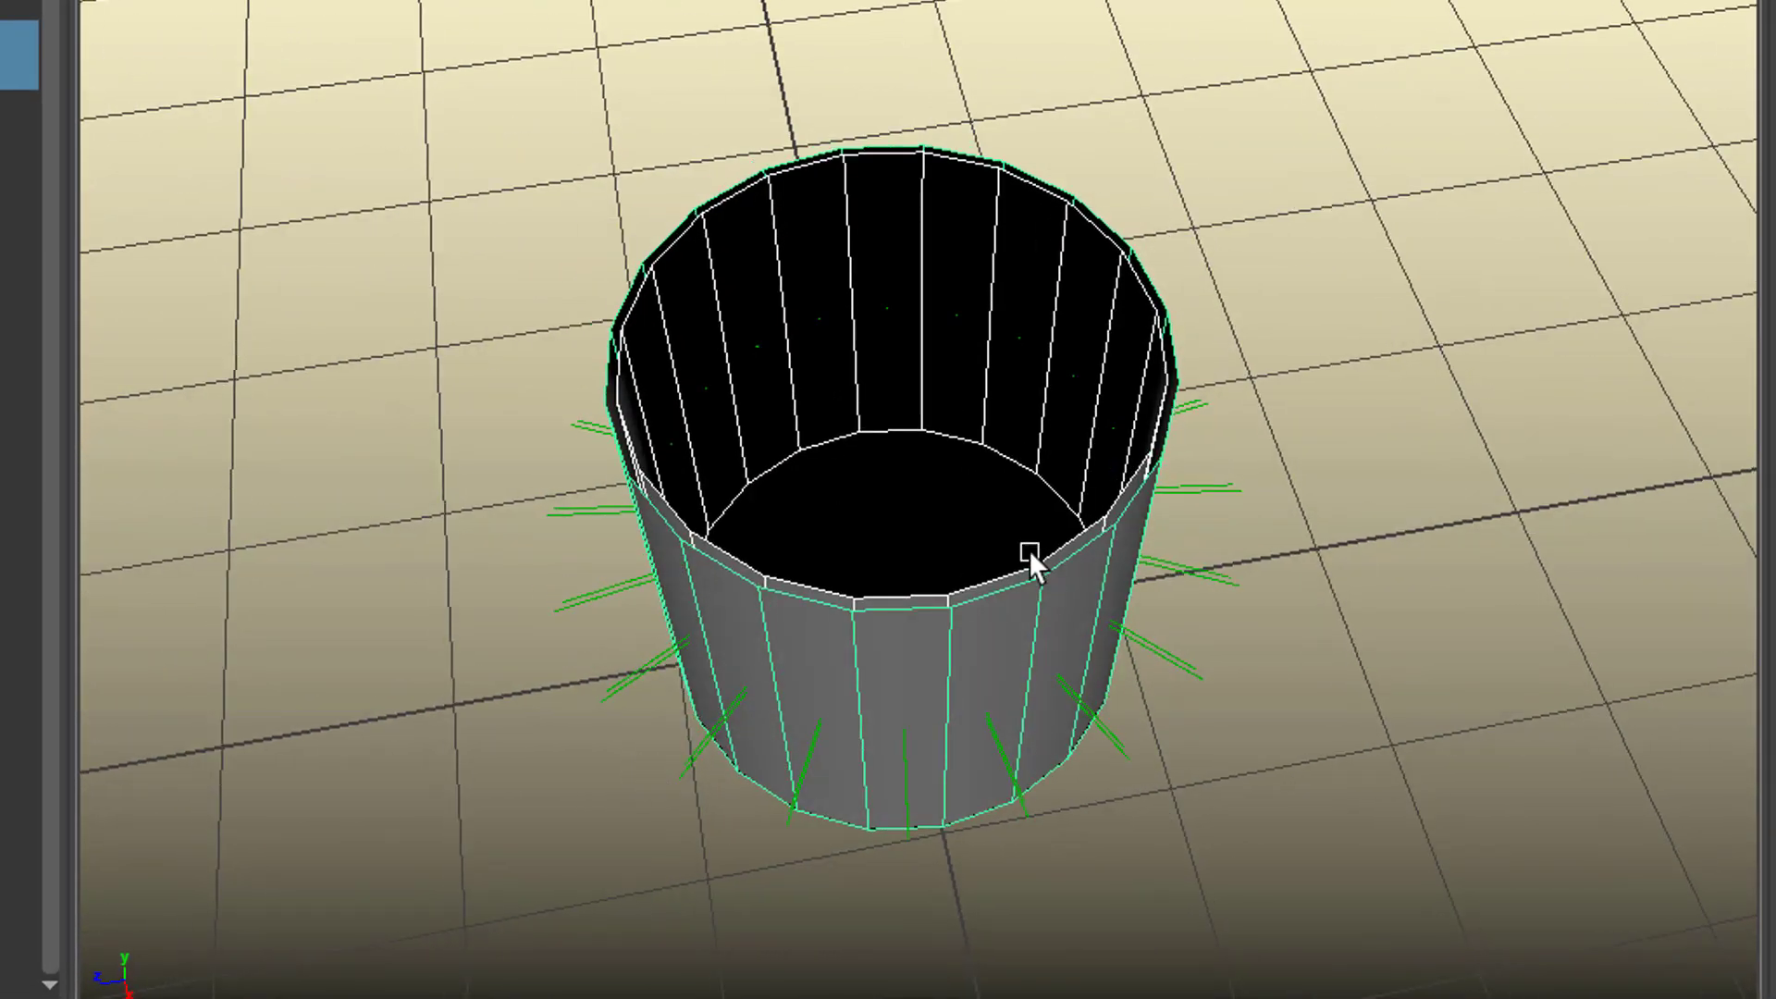
left_click(936, 270)
left_click_drag(1341, 789, 1025, 757, "alt")
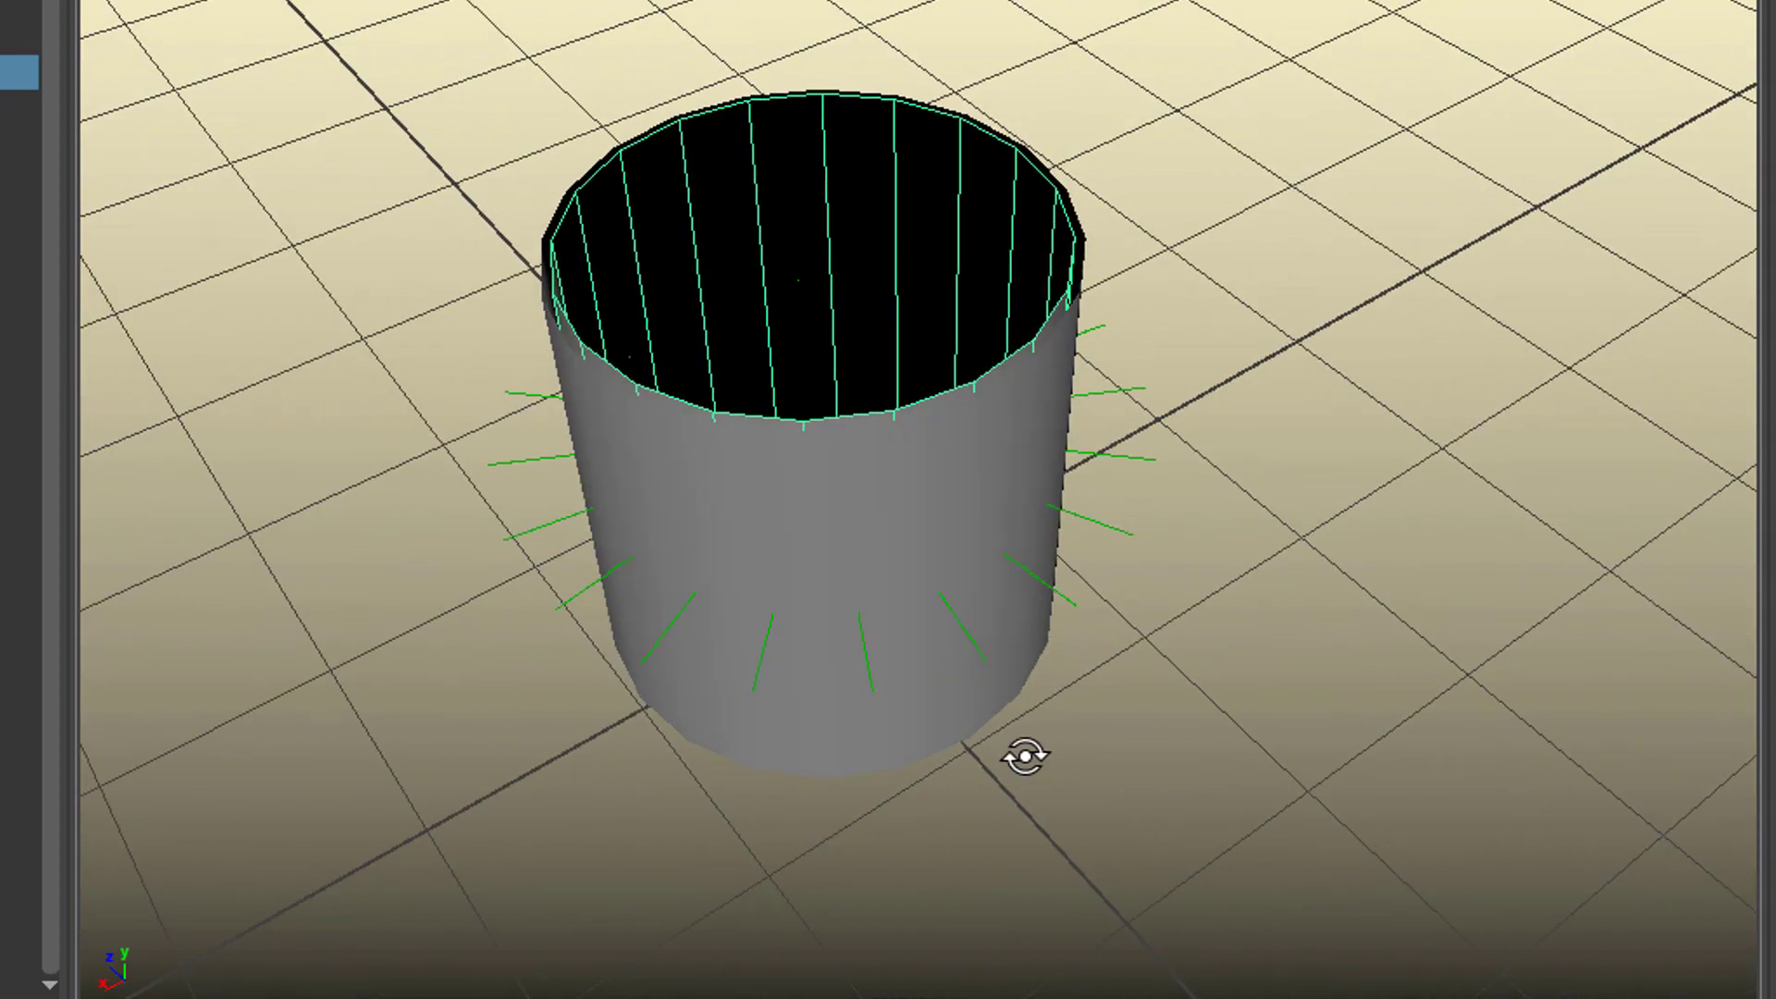
mouse_move(1129, 682)
left_mouse_down("alt")
mouse_move(1169, 773)
mouse_move(946, 797)
mouse_move(1142, 714)
mouse_move(1181, 769)
mouse_move(1273, 793)
mouse_move(1266, 752)
mouse_move(1284, 741)
mouse_move(1308, 793)
mouse_move(1288, 785)
mouse_move(1292, 757)
left_mouse_up("alt")
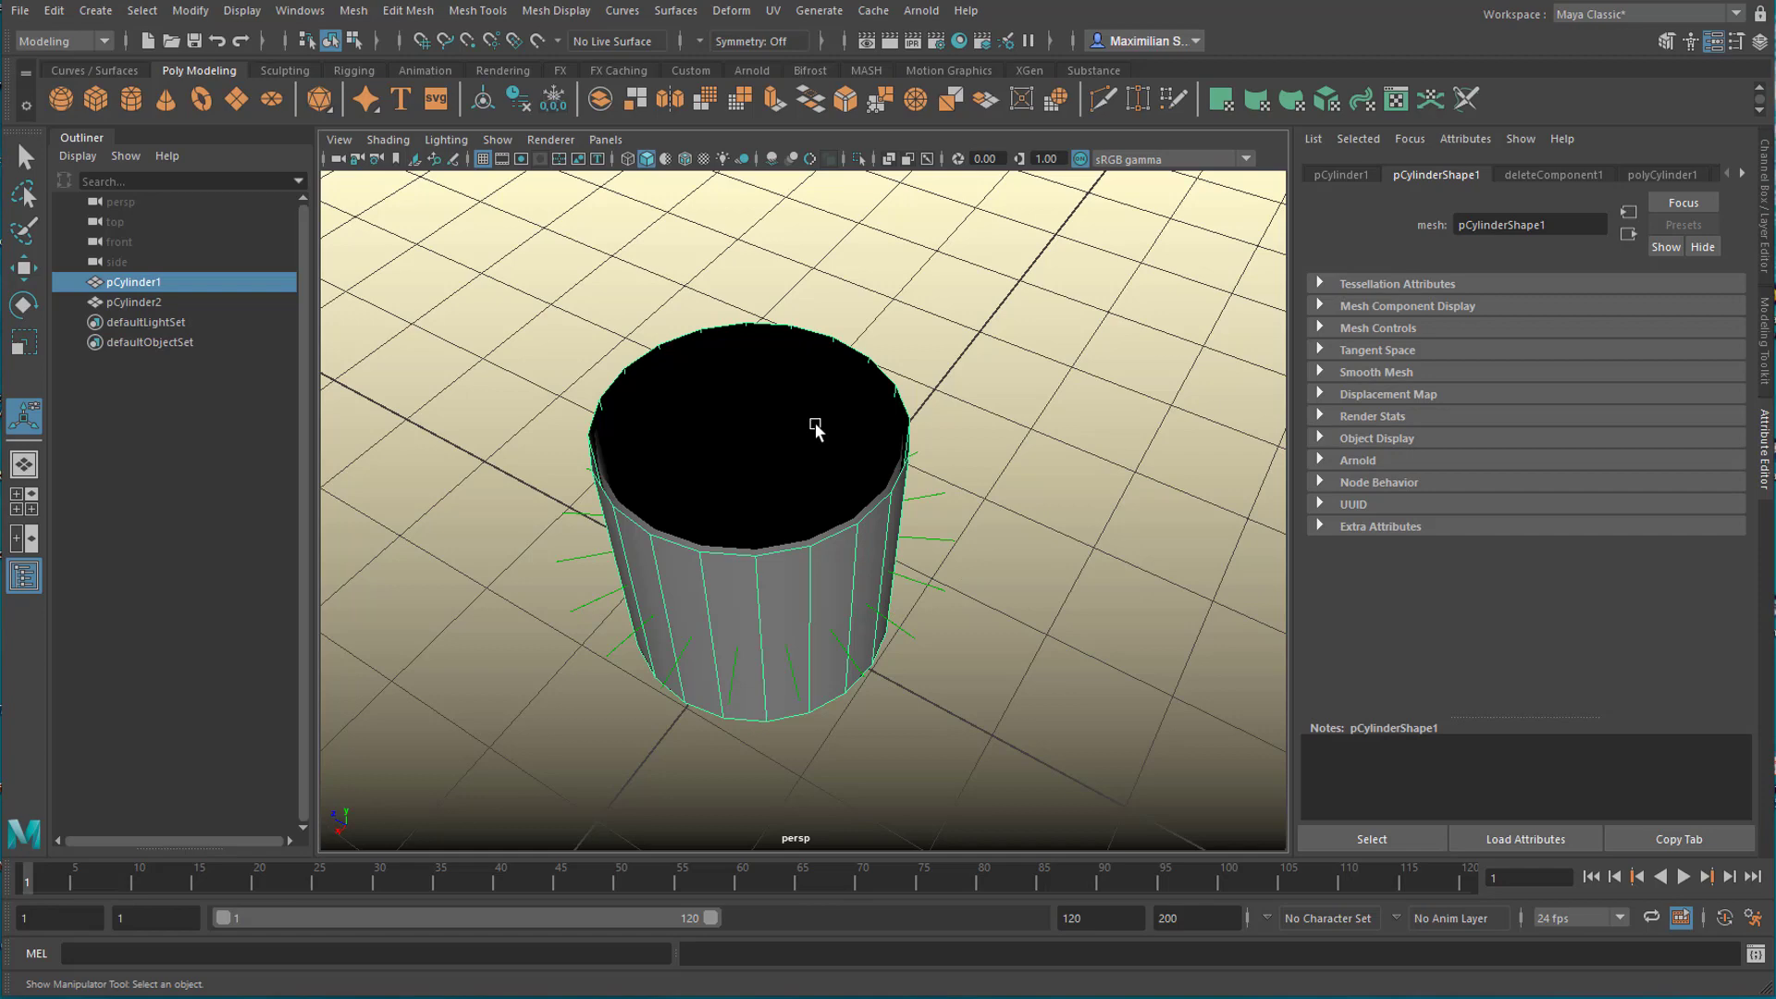
Step: Select the inner cylinder, look up "reverse" among the menu items, and reverse the cylinder's normals
left_click(879, 518)
left_click_drag(948, 672, 904, 666, "alt")
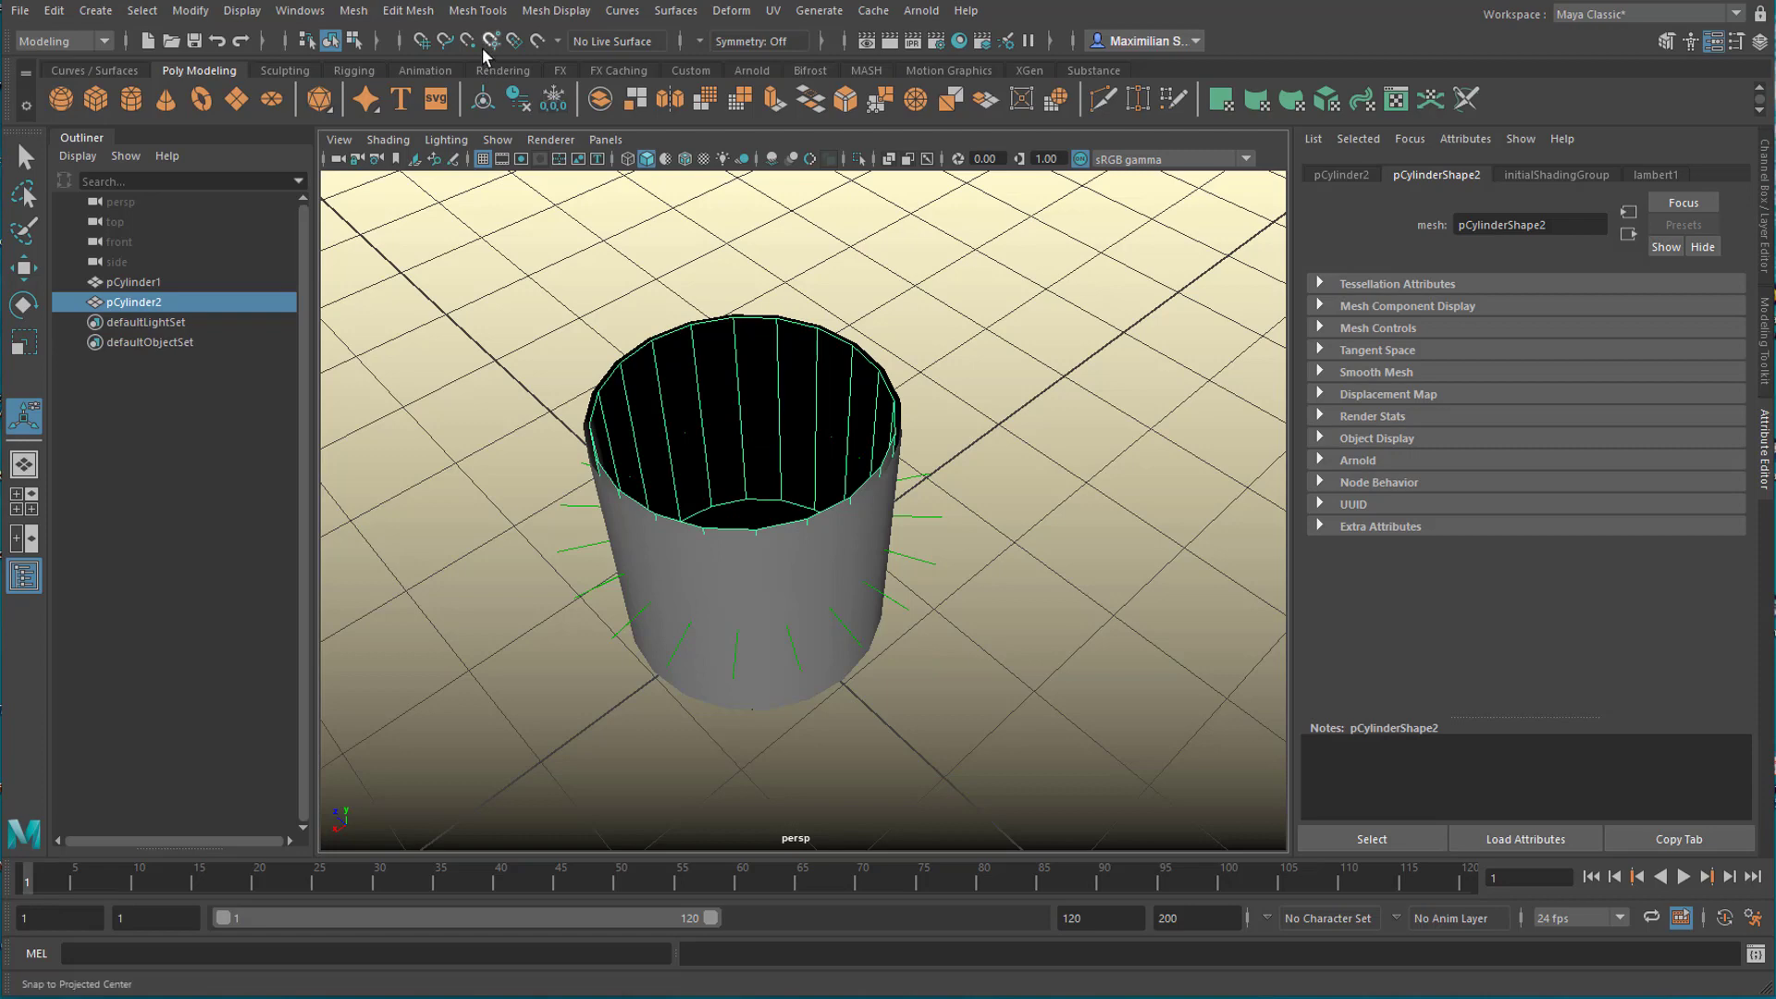
left_click(965, 11)
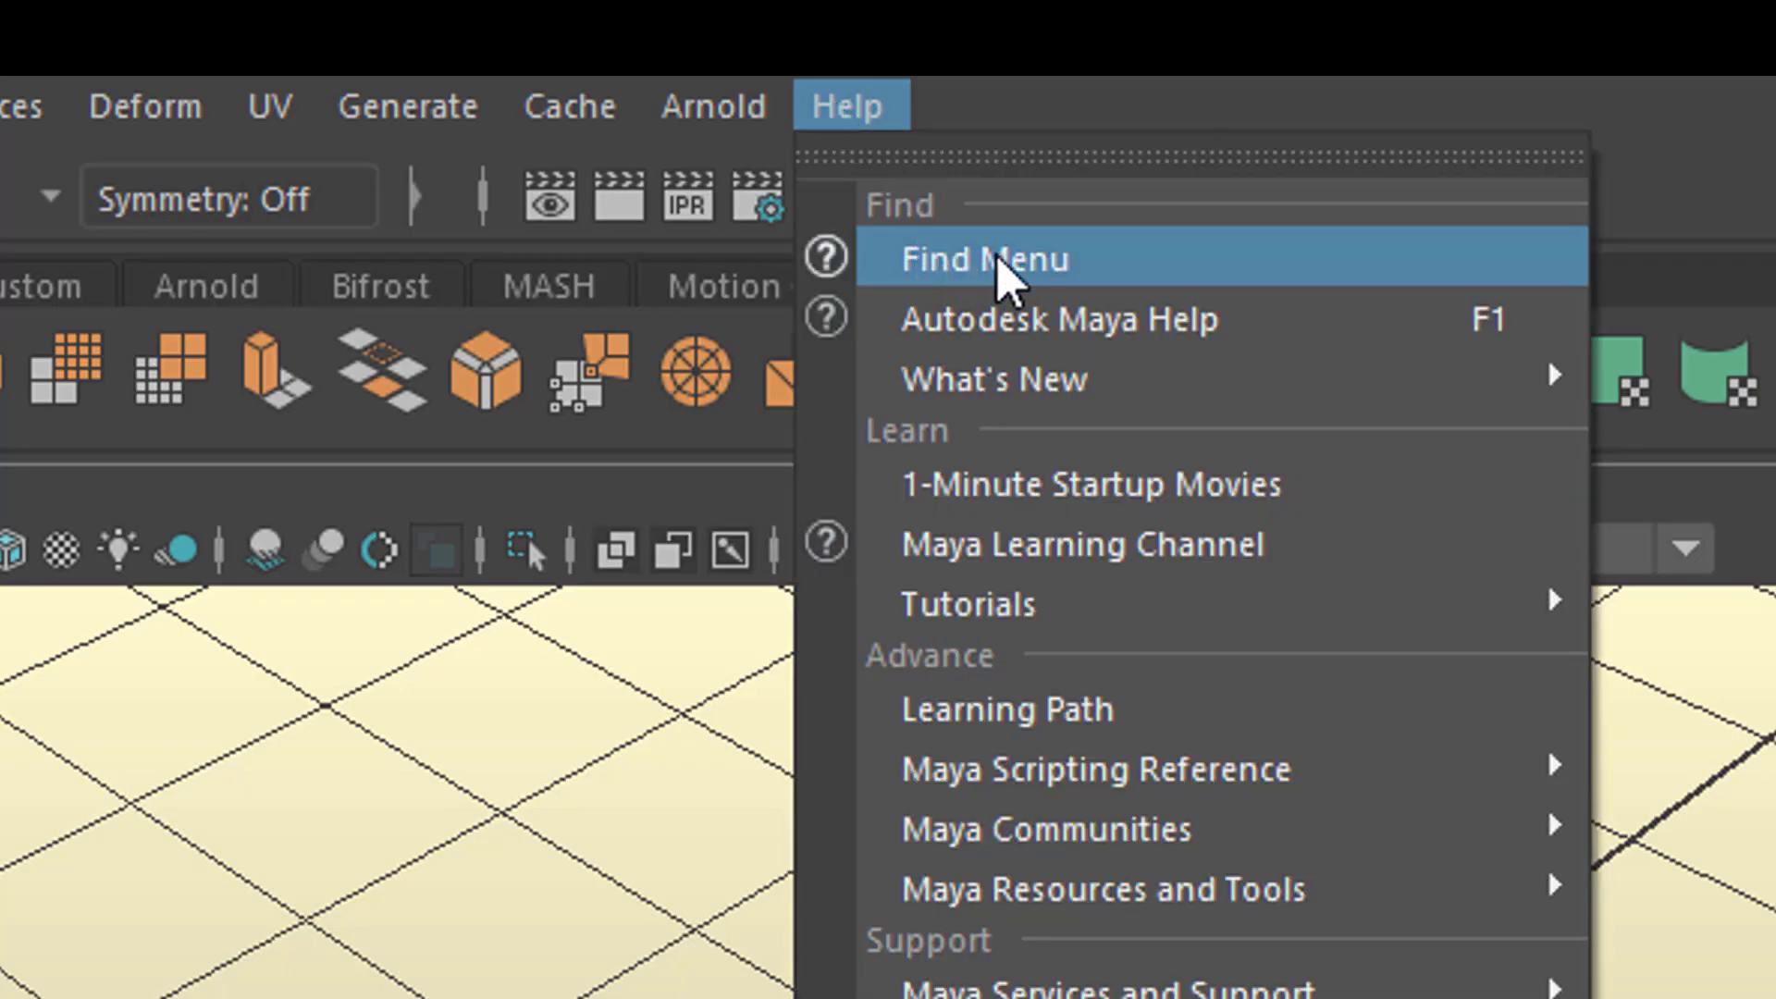
left_click(997, 261)
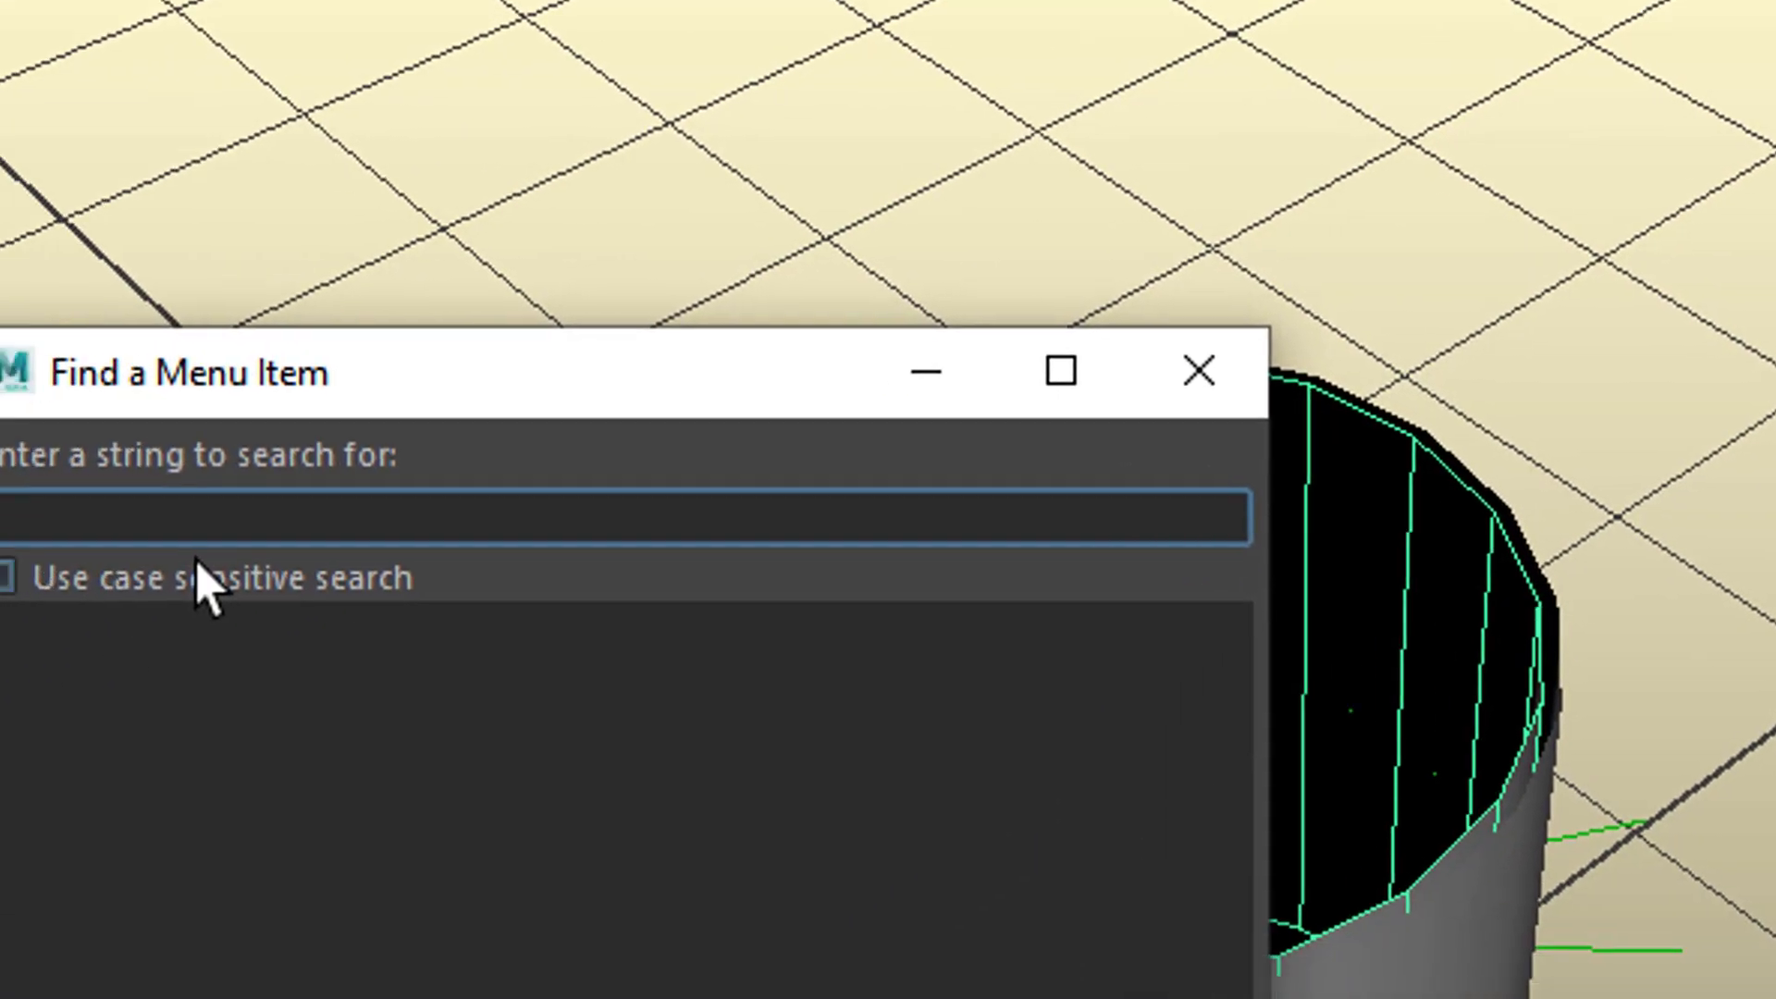
type("rev")
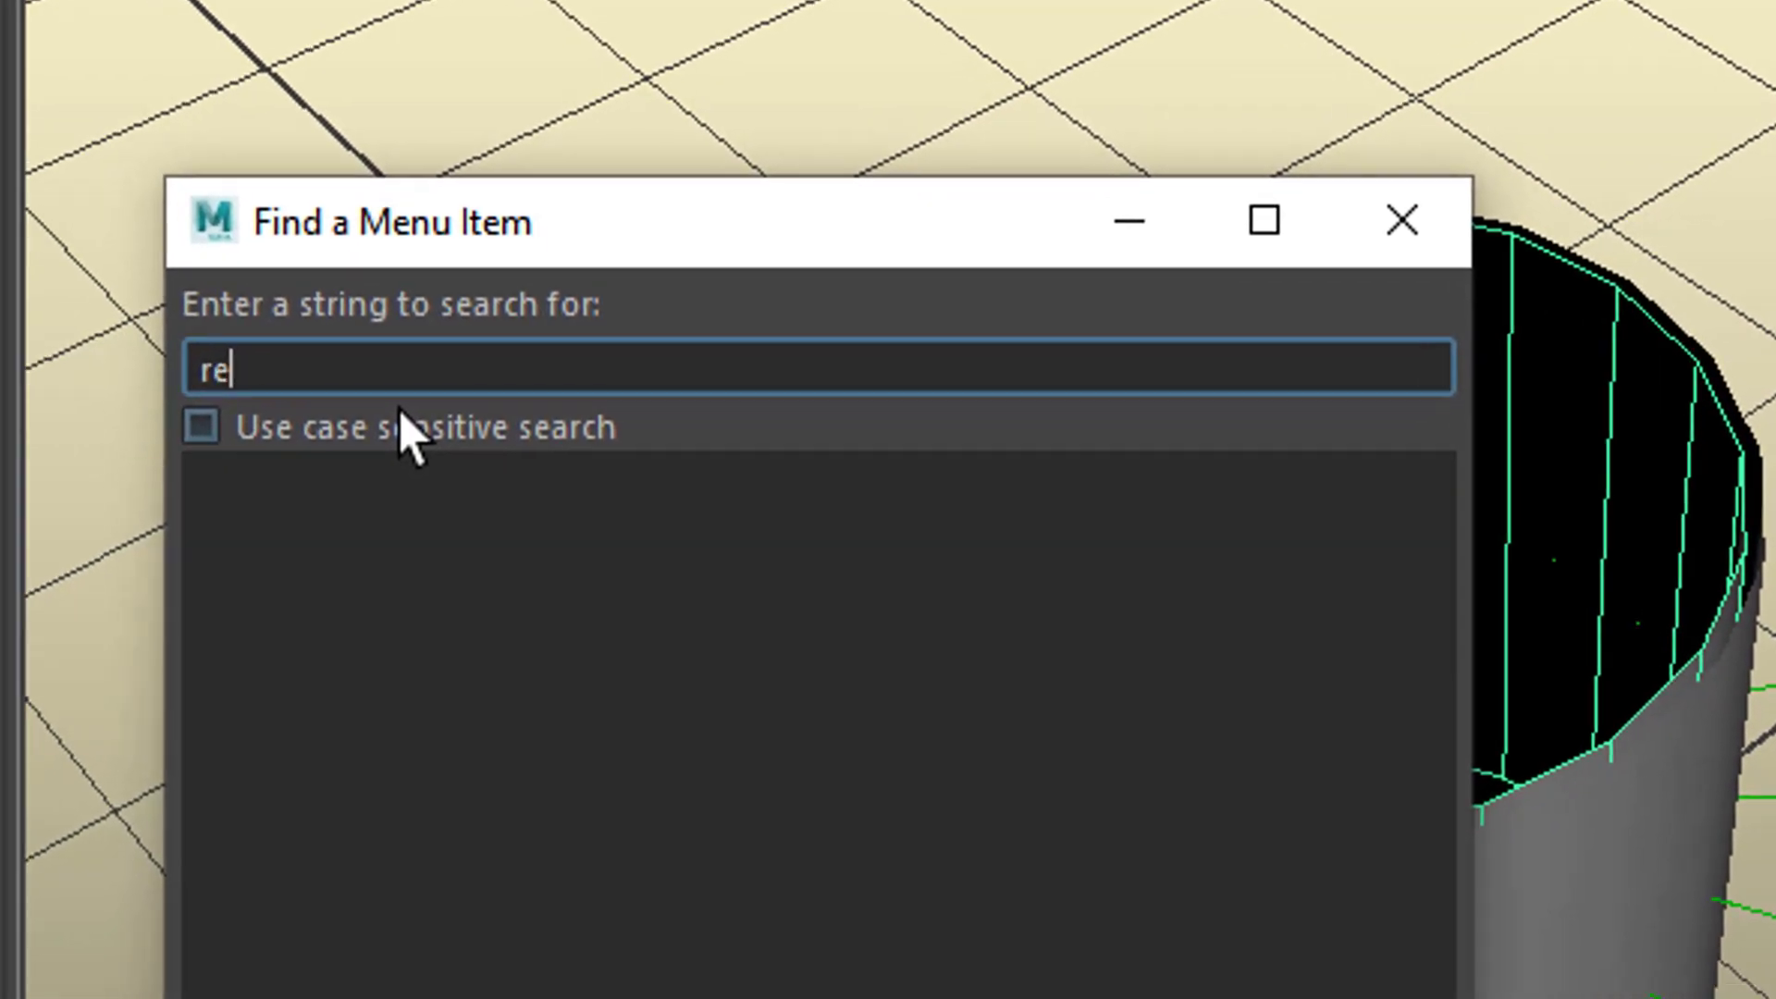
type("erse")
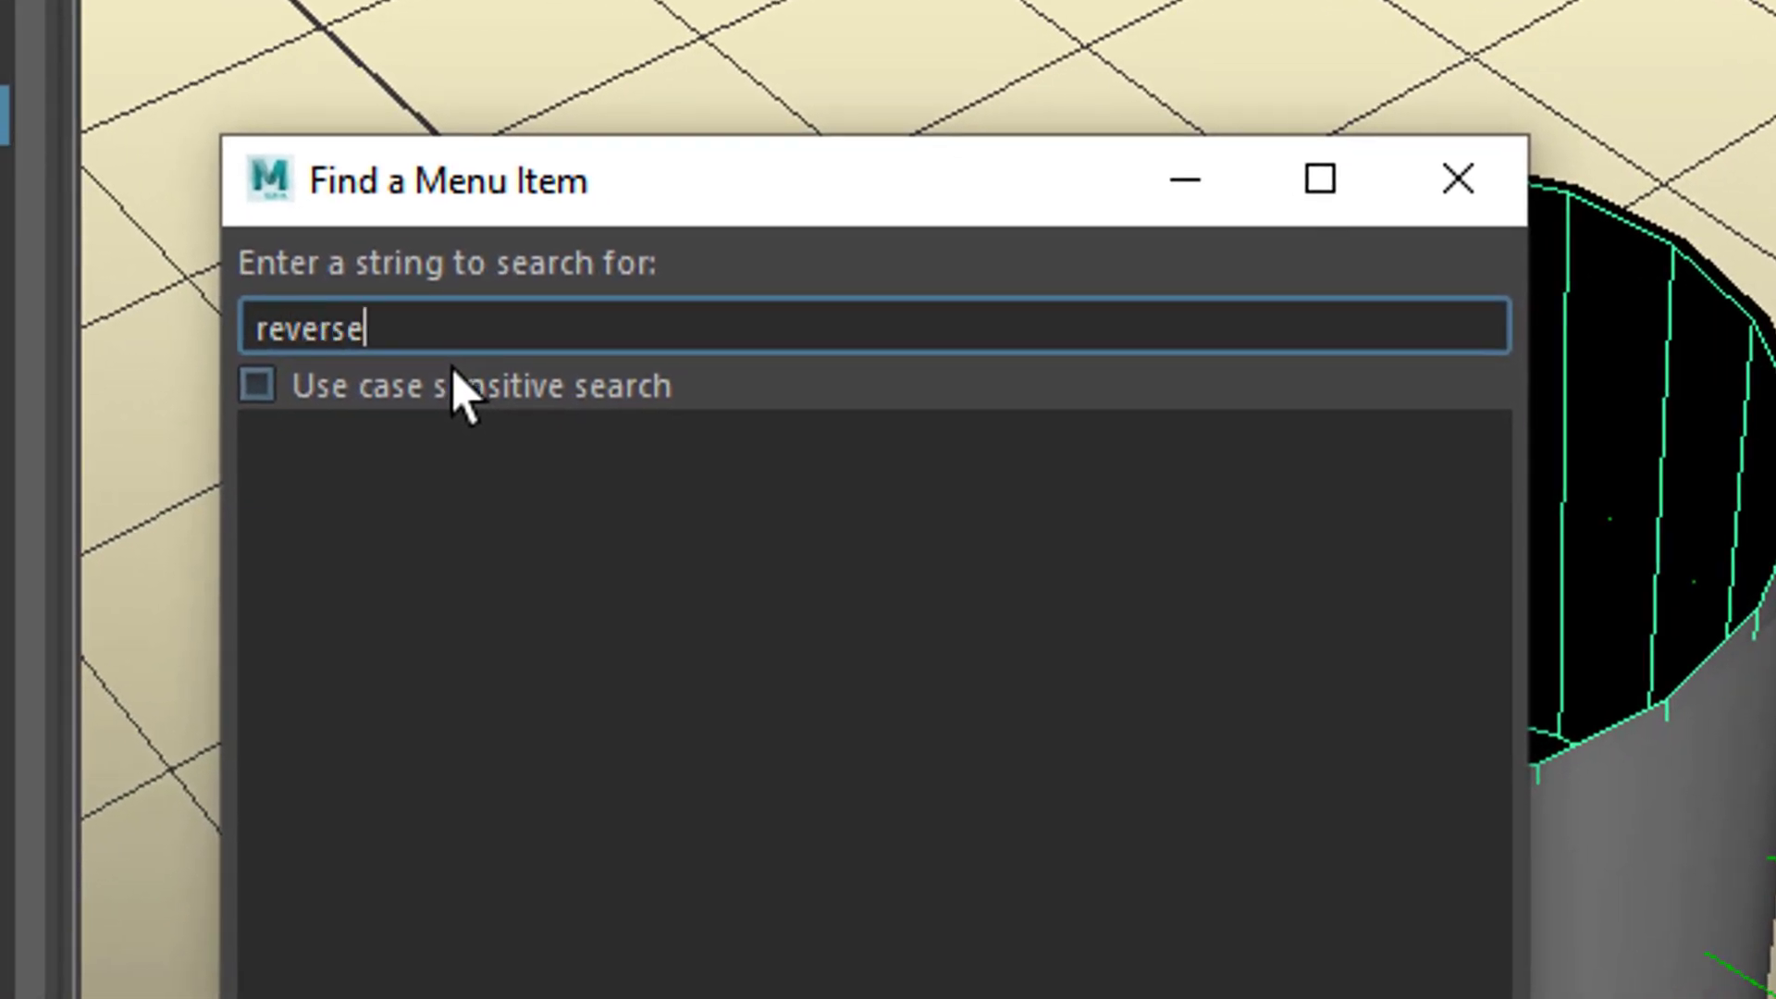
key("Return")
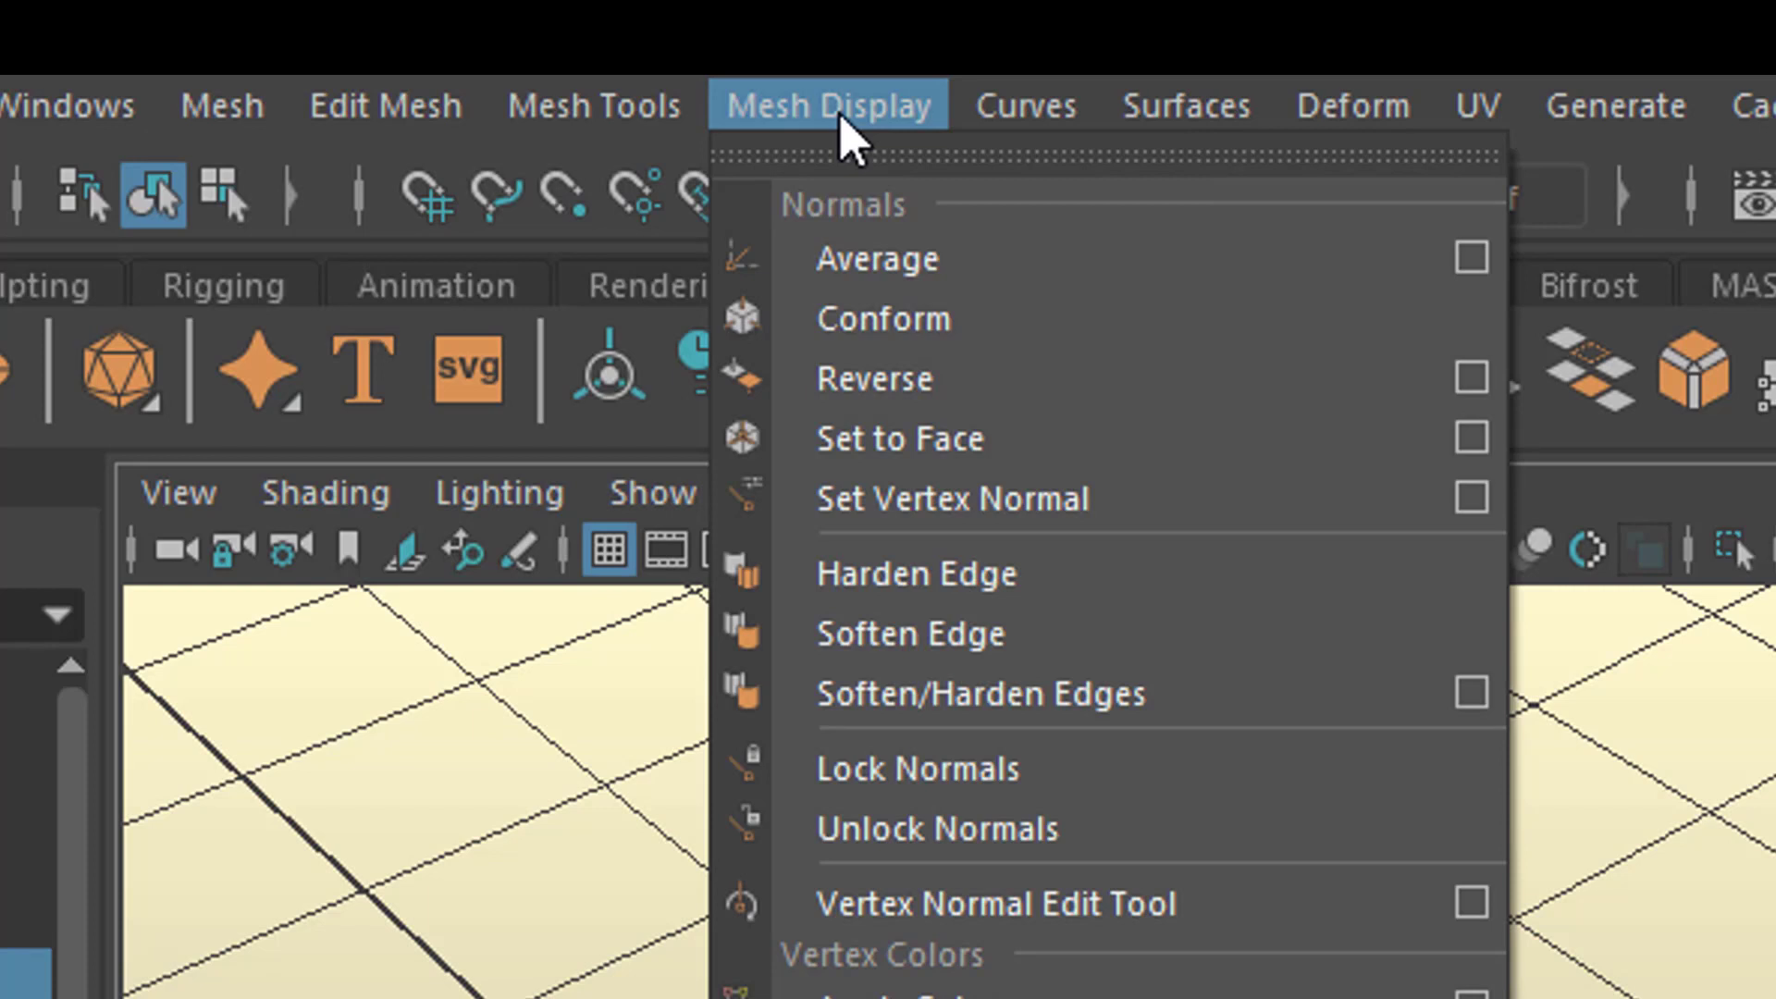
left_click(904, 398)
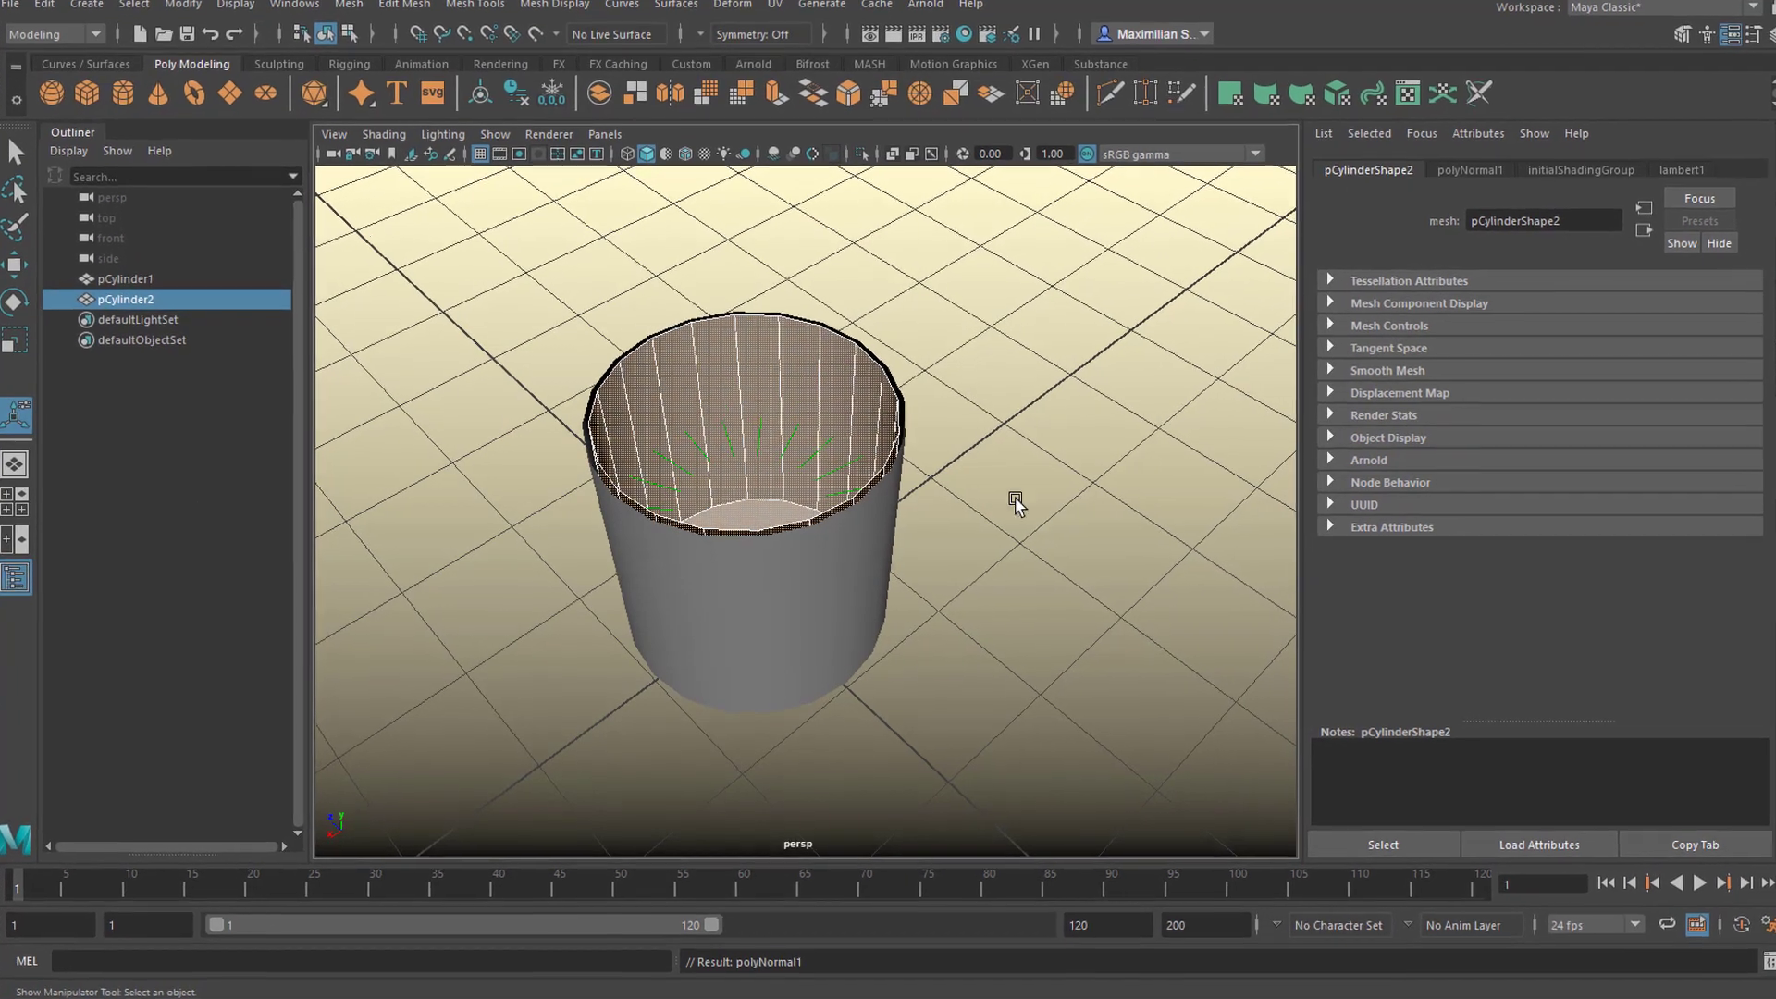
Step: Select the outer and inner cylinders in turn and compare the directions of their face normals
right_click(845, 370)
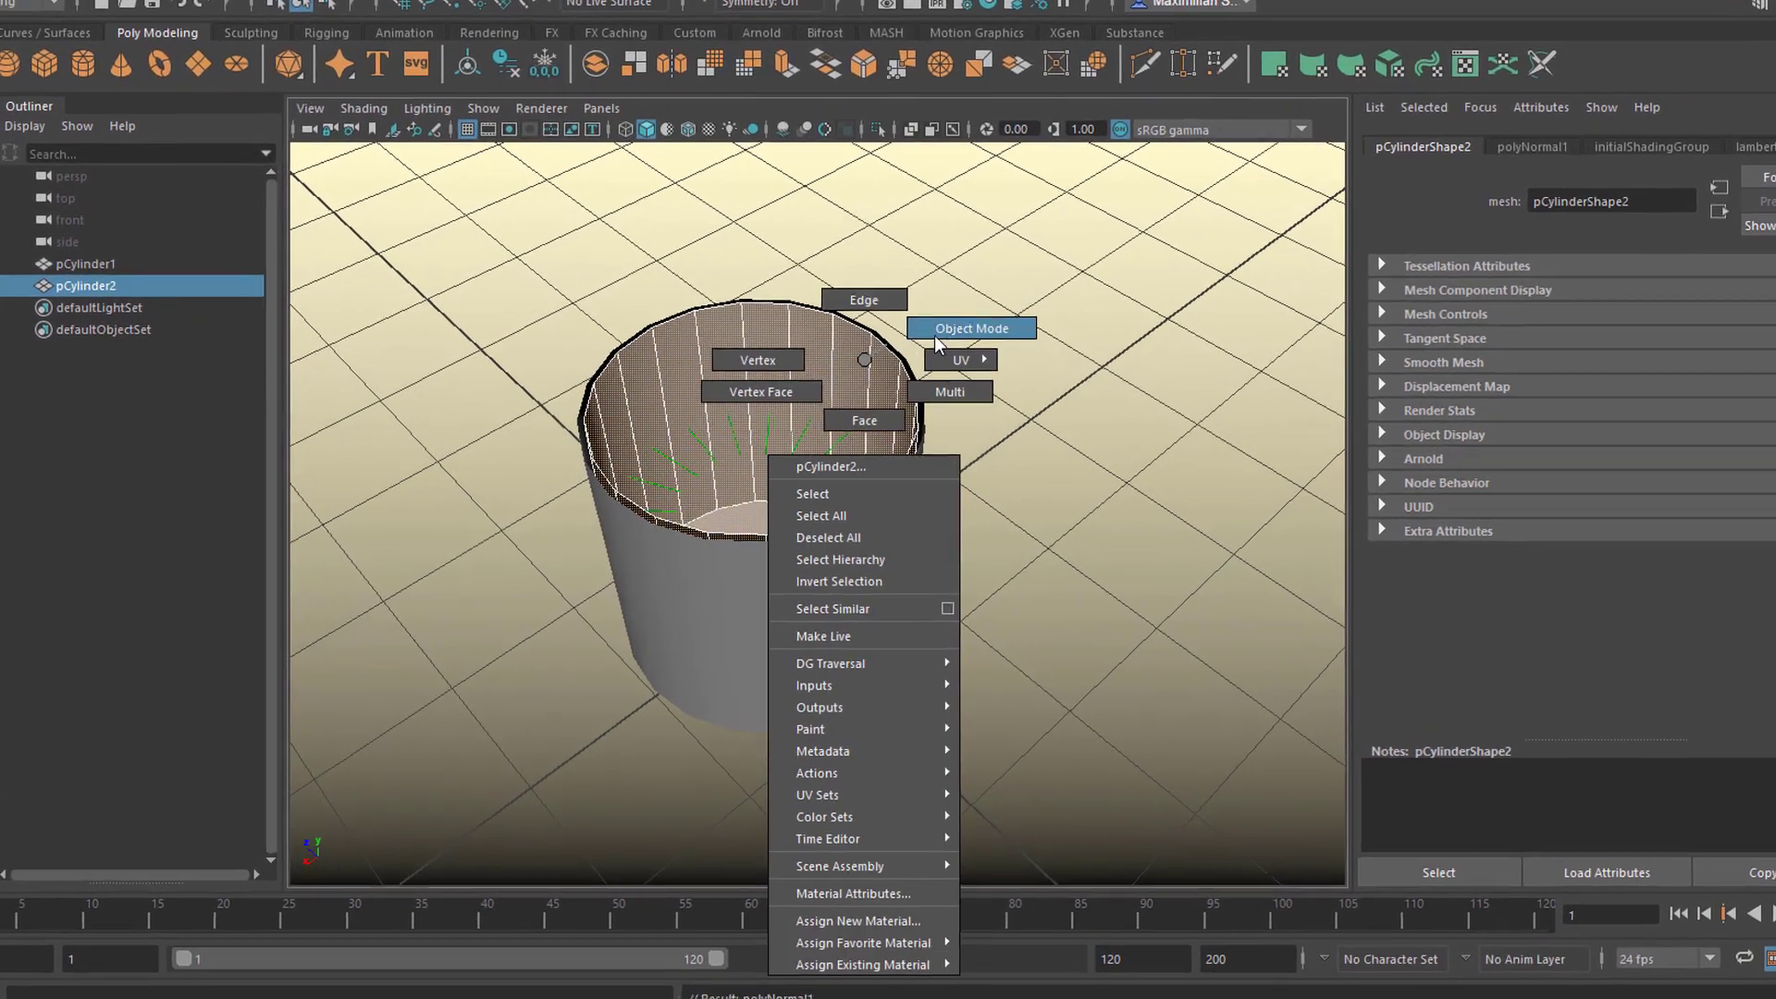
left_click(1008, 555)
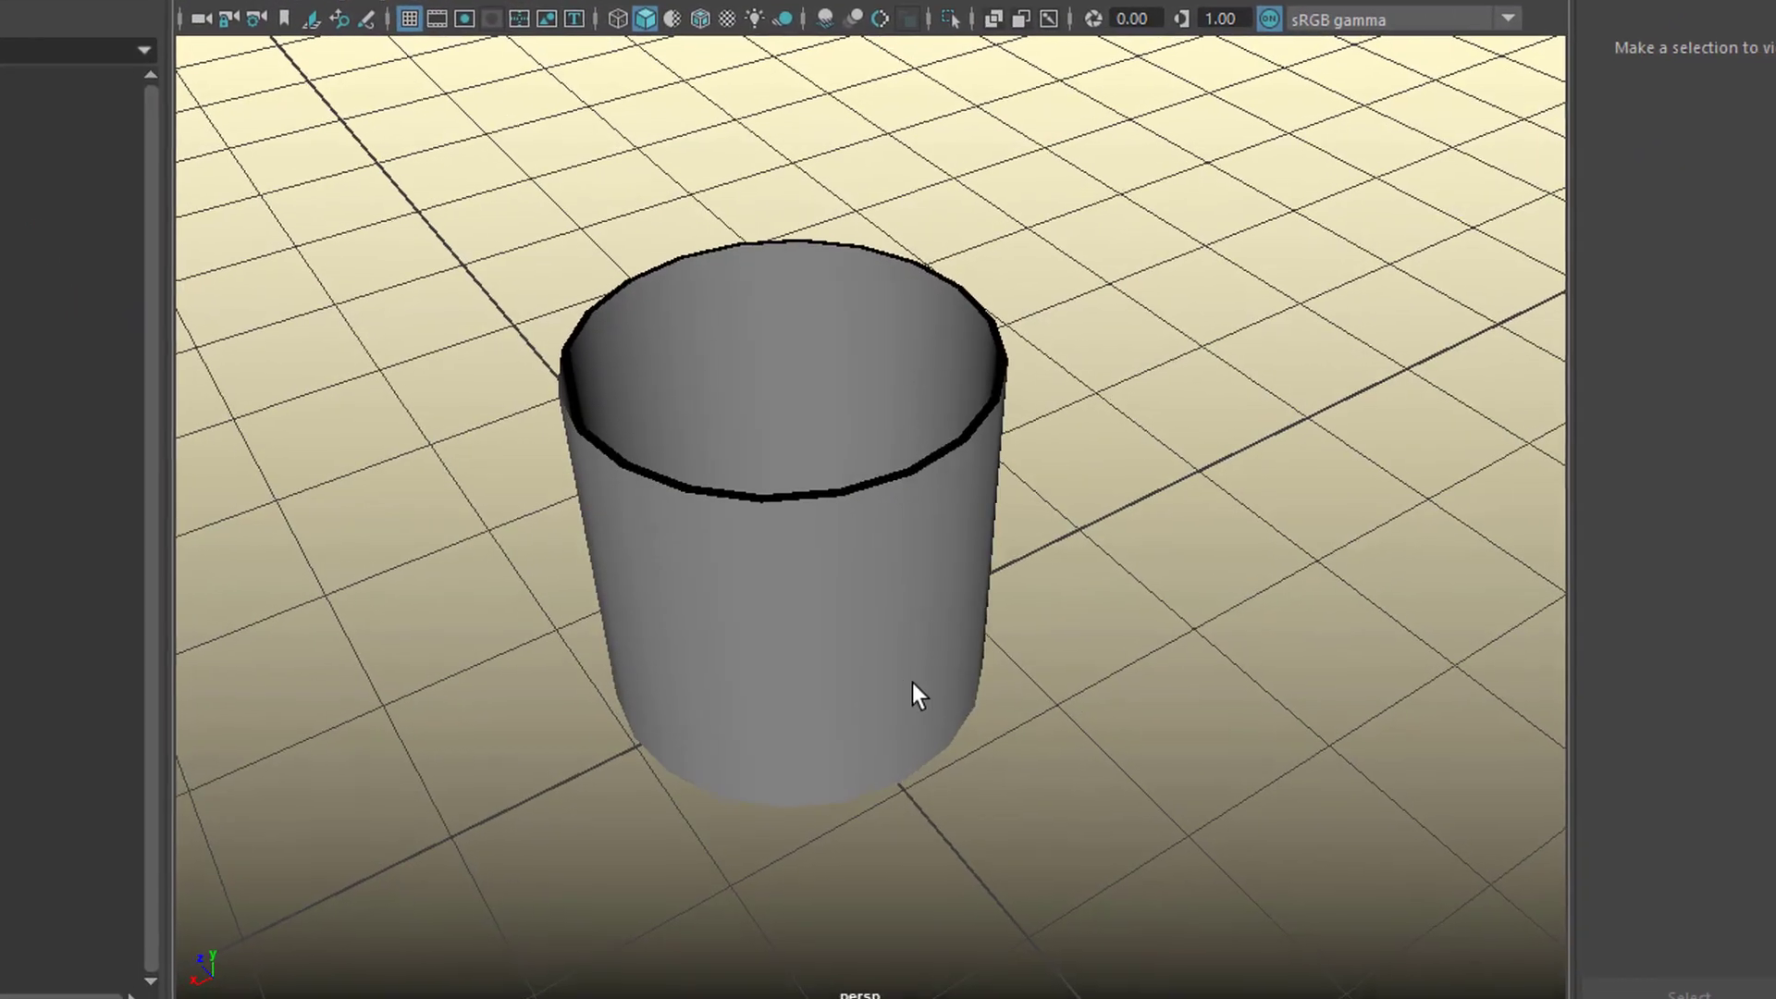
left_click(912, 682)
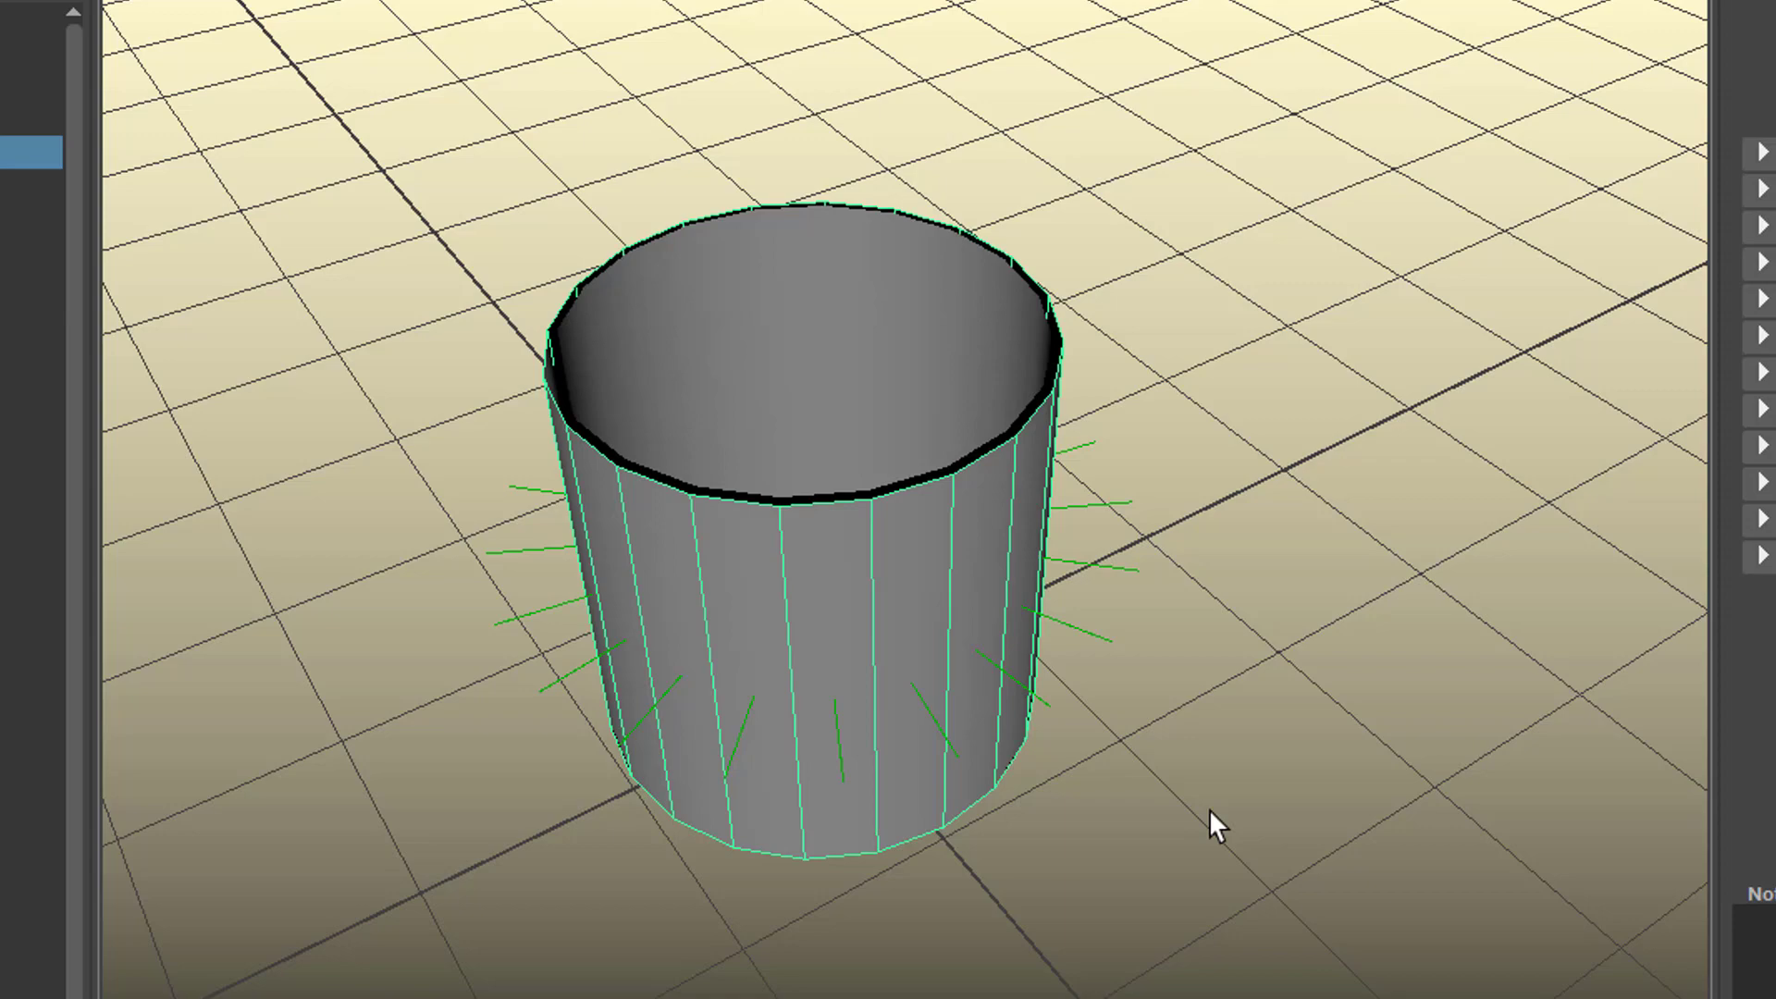
left_click_drag(1213, 824, 1351, 963, "alt")
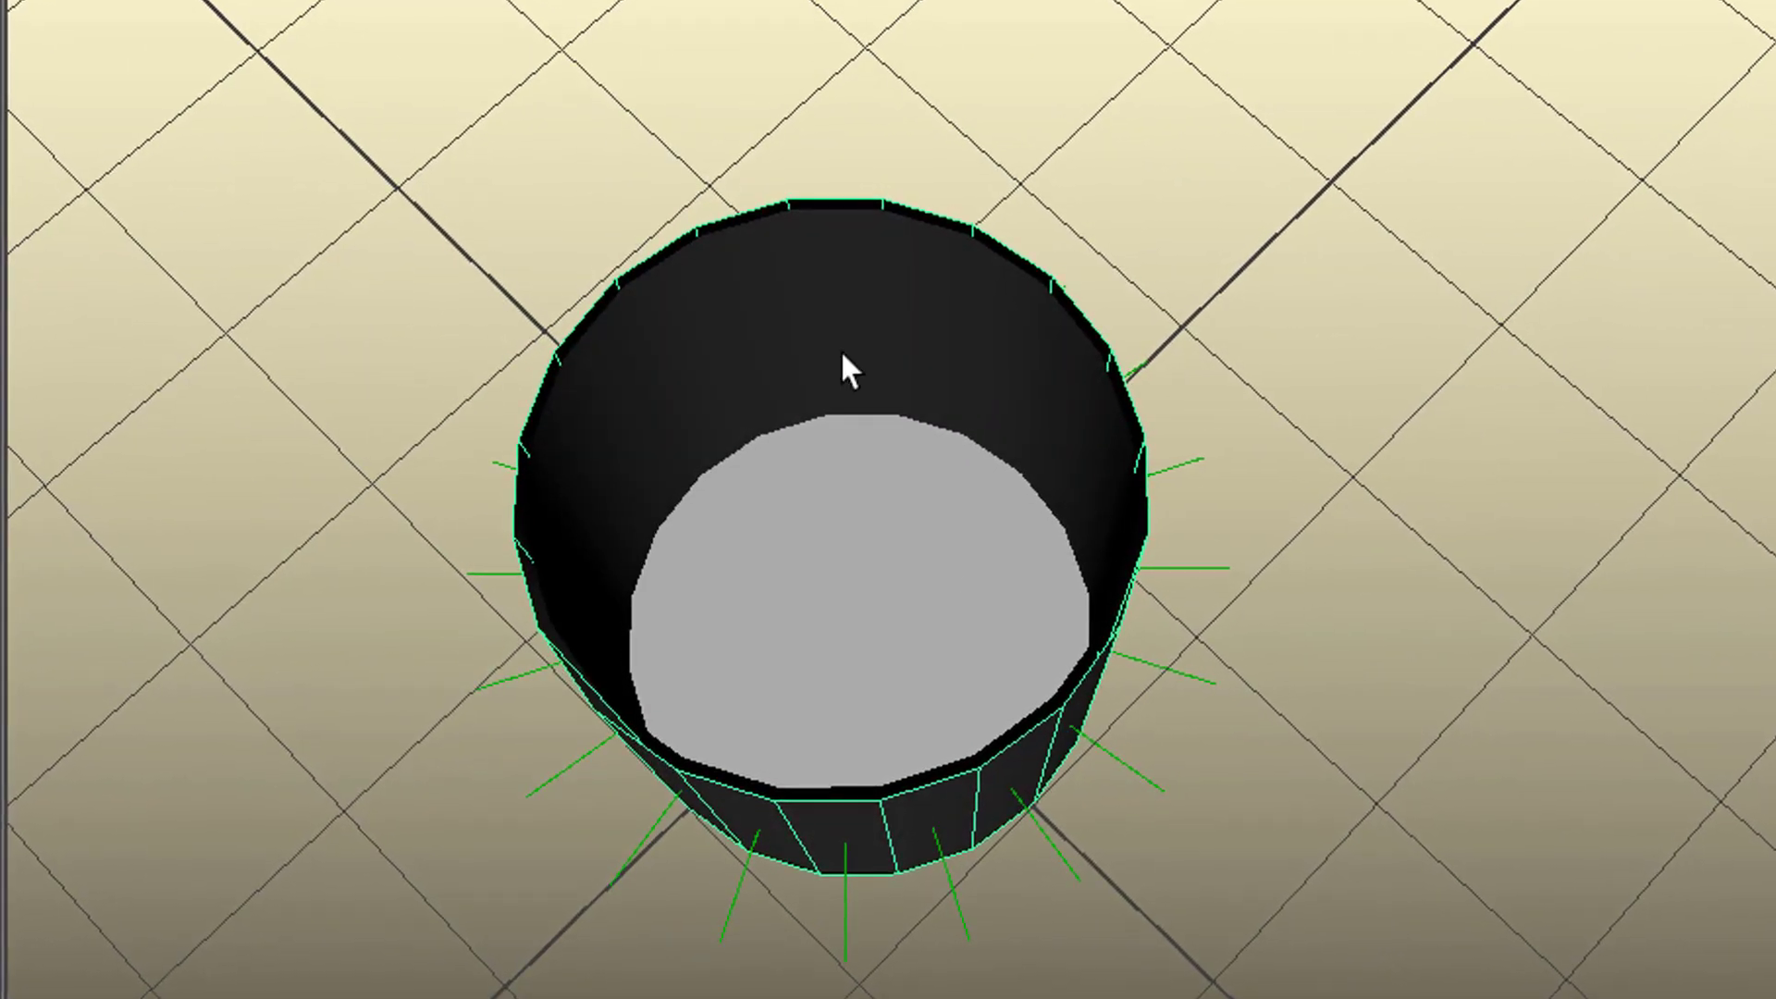
right_click_drag(842, 354, 1234, 587, "shift")
mouse_move(1267, 814)
left_mouse_down("alt")
mouse_move(1289, 865)
mouse_move(1185, 959)
mouse_move(1280, 793)
mouse_move(1384, 777)
mouse_move(1313, 841)
mouse_move(1248, 805)
left_mouse_up("alt")
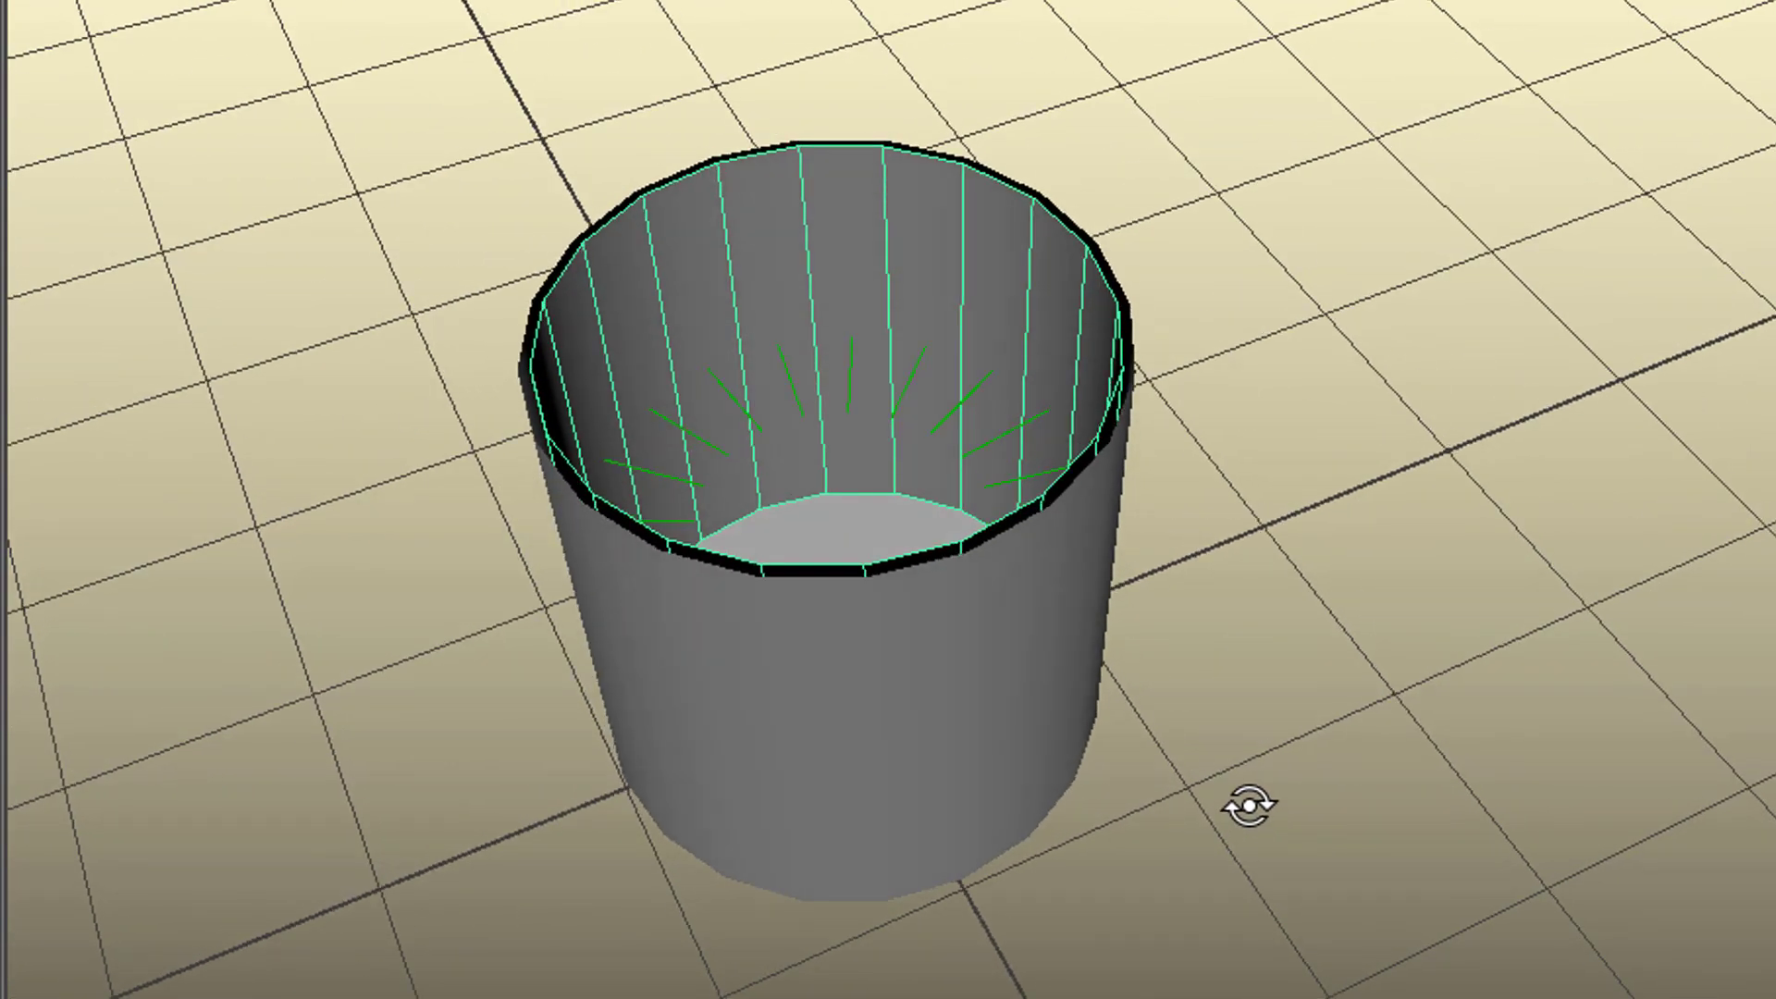
Step: Select both the inner and outer cylinders and combine them into one mesh
left_click(1007, 692, "shift")
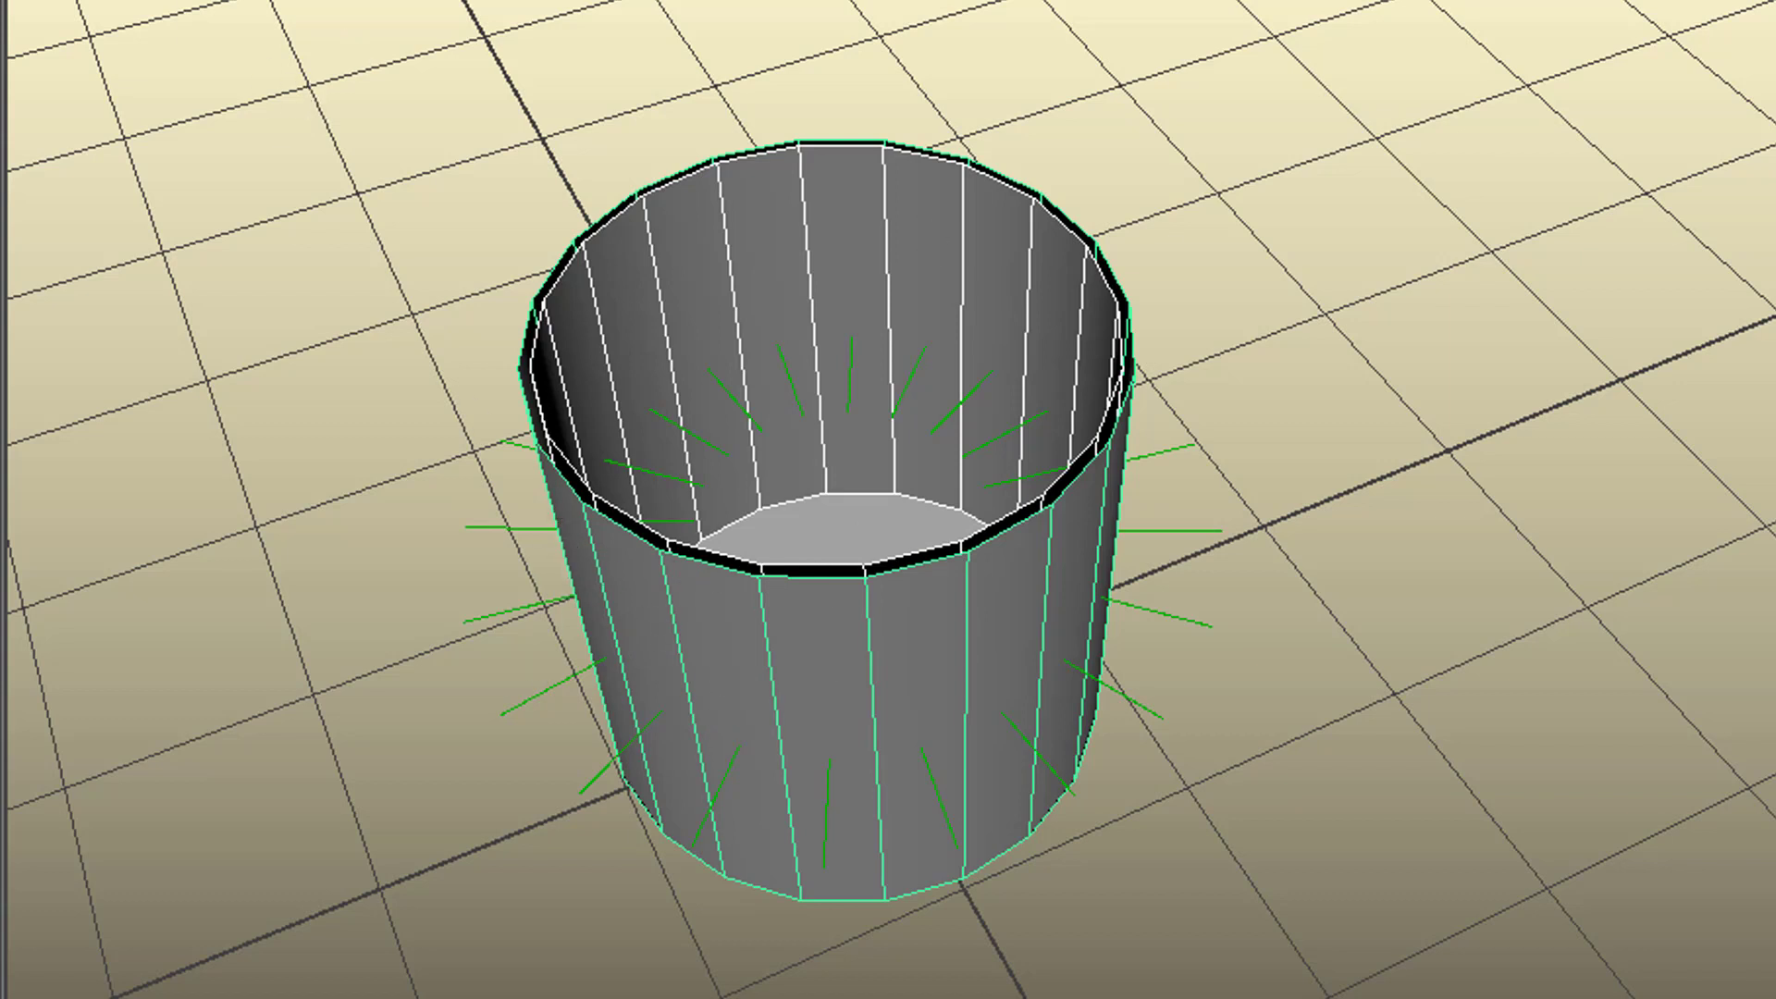
left_click(535, 66)
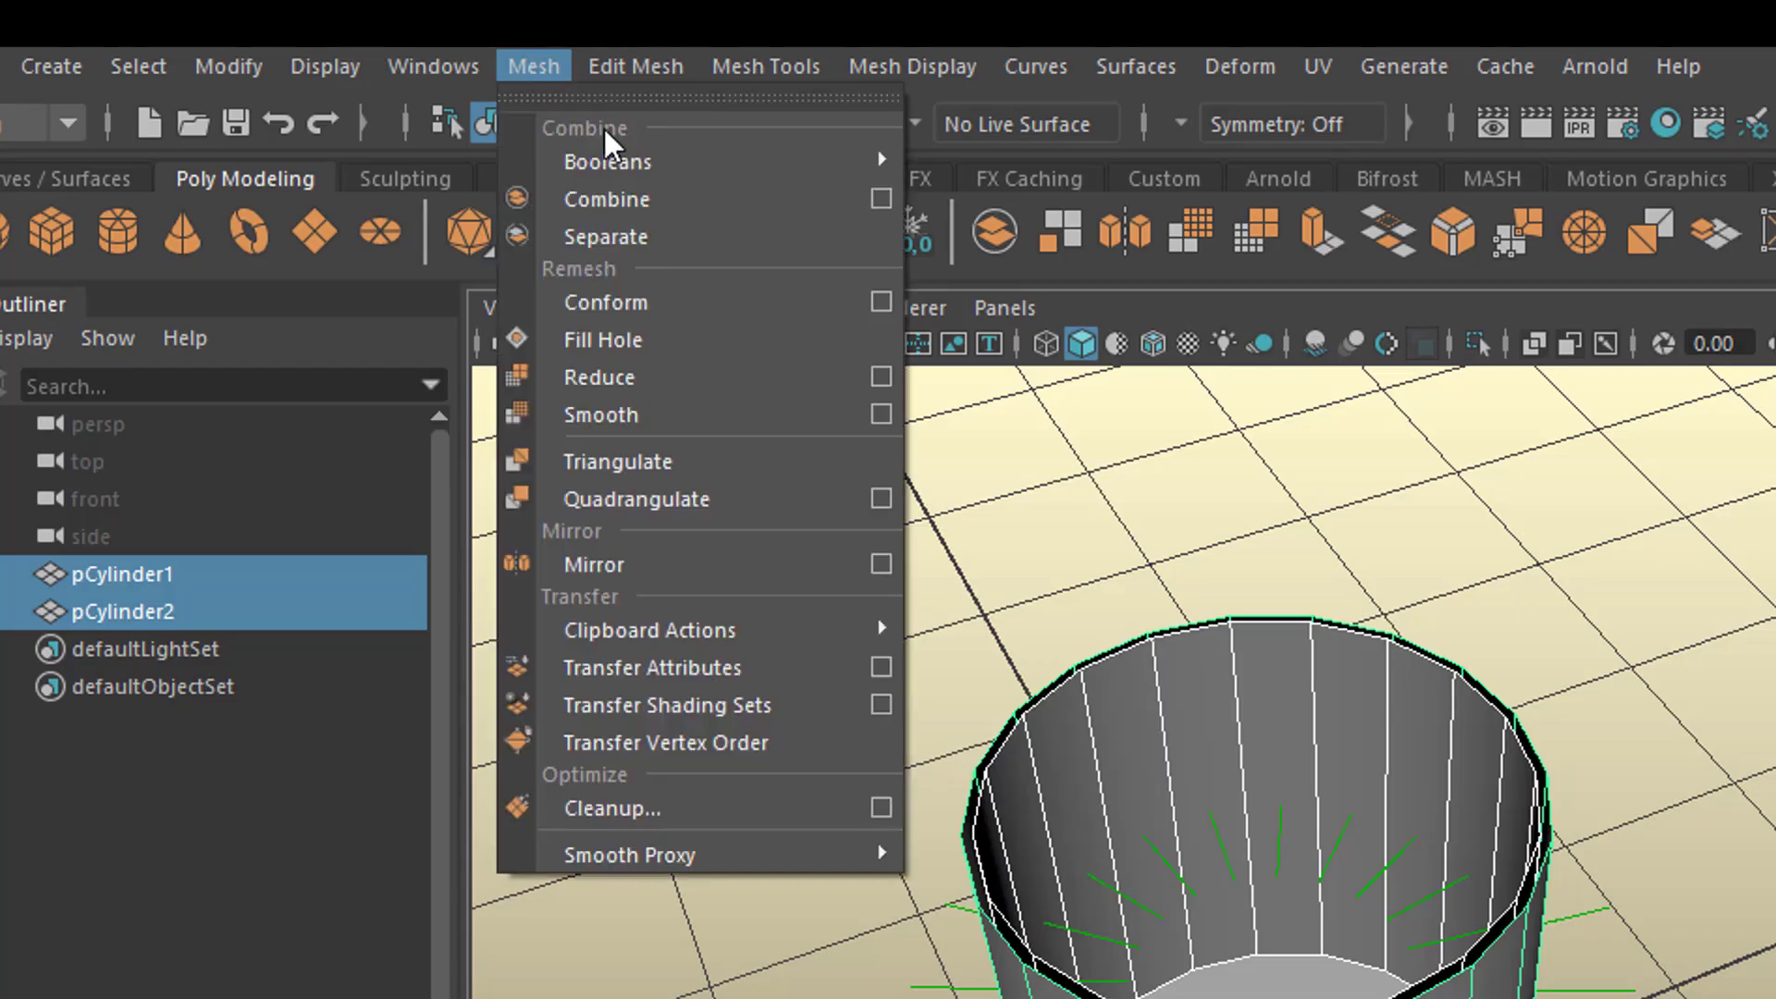
left_click(623, 205)
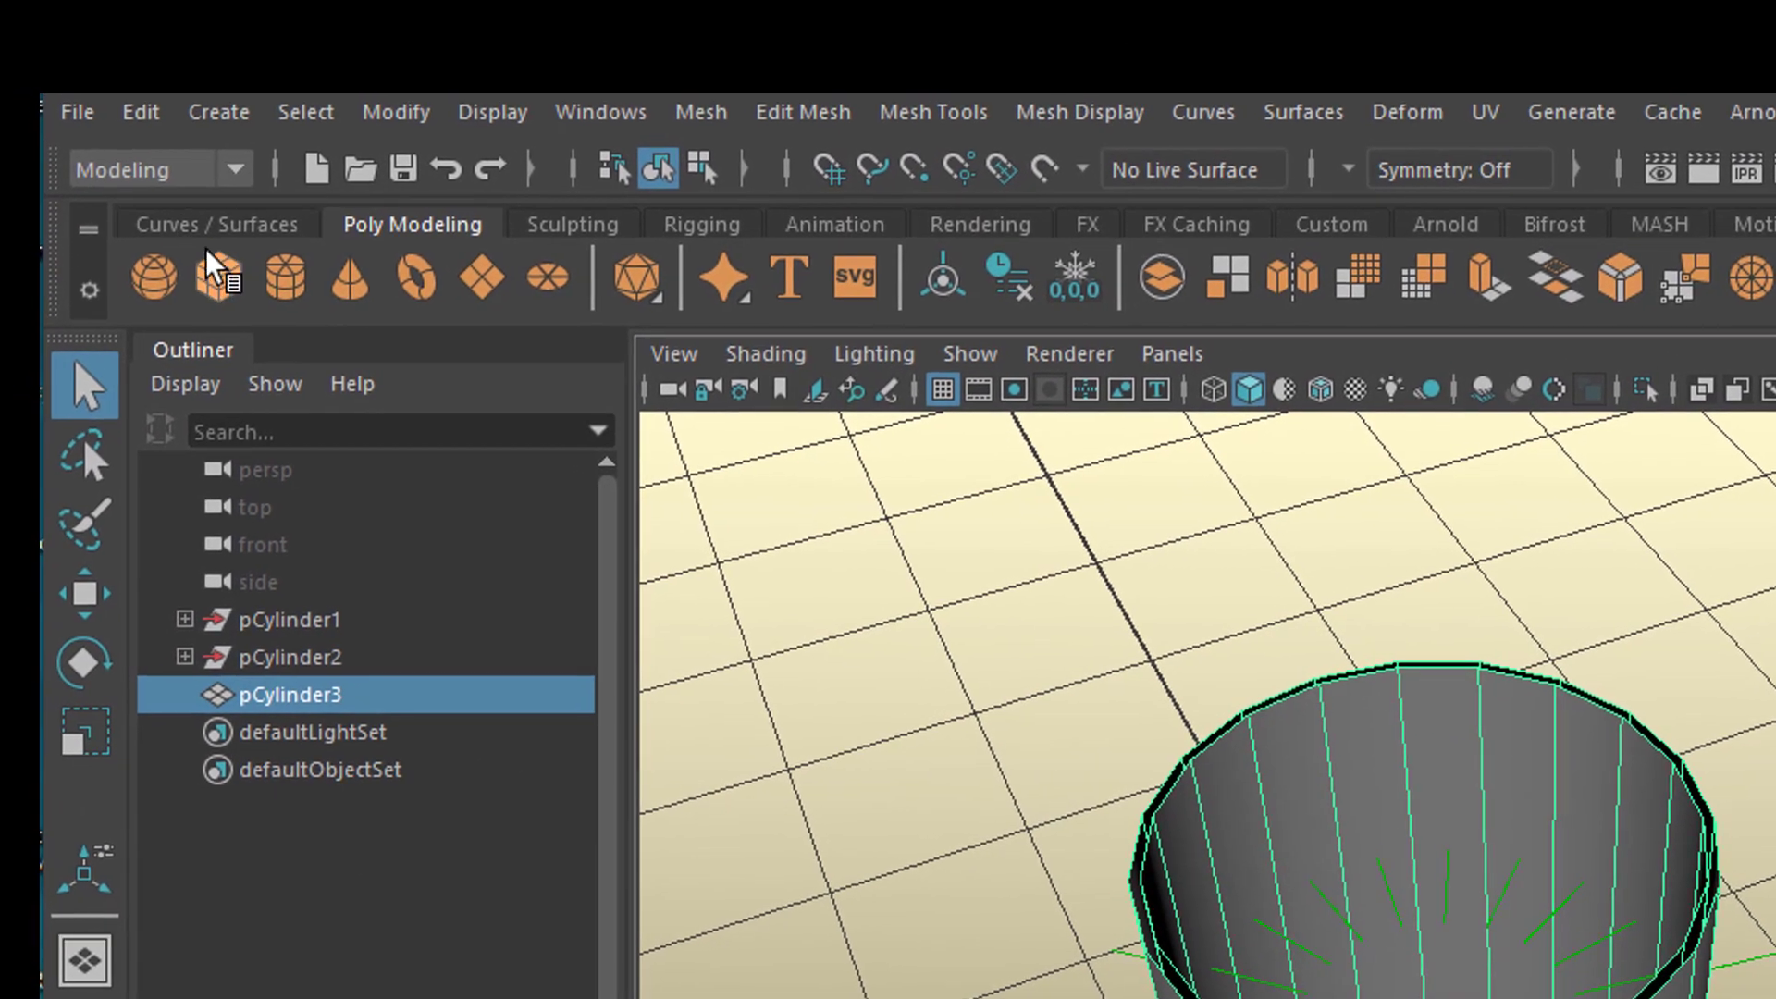
Step: Delete the construction history of the combined cup mesh
left_click(82, 107)
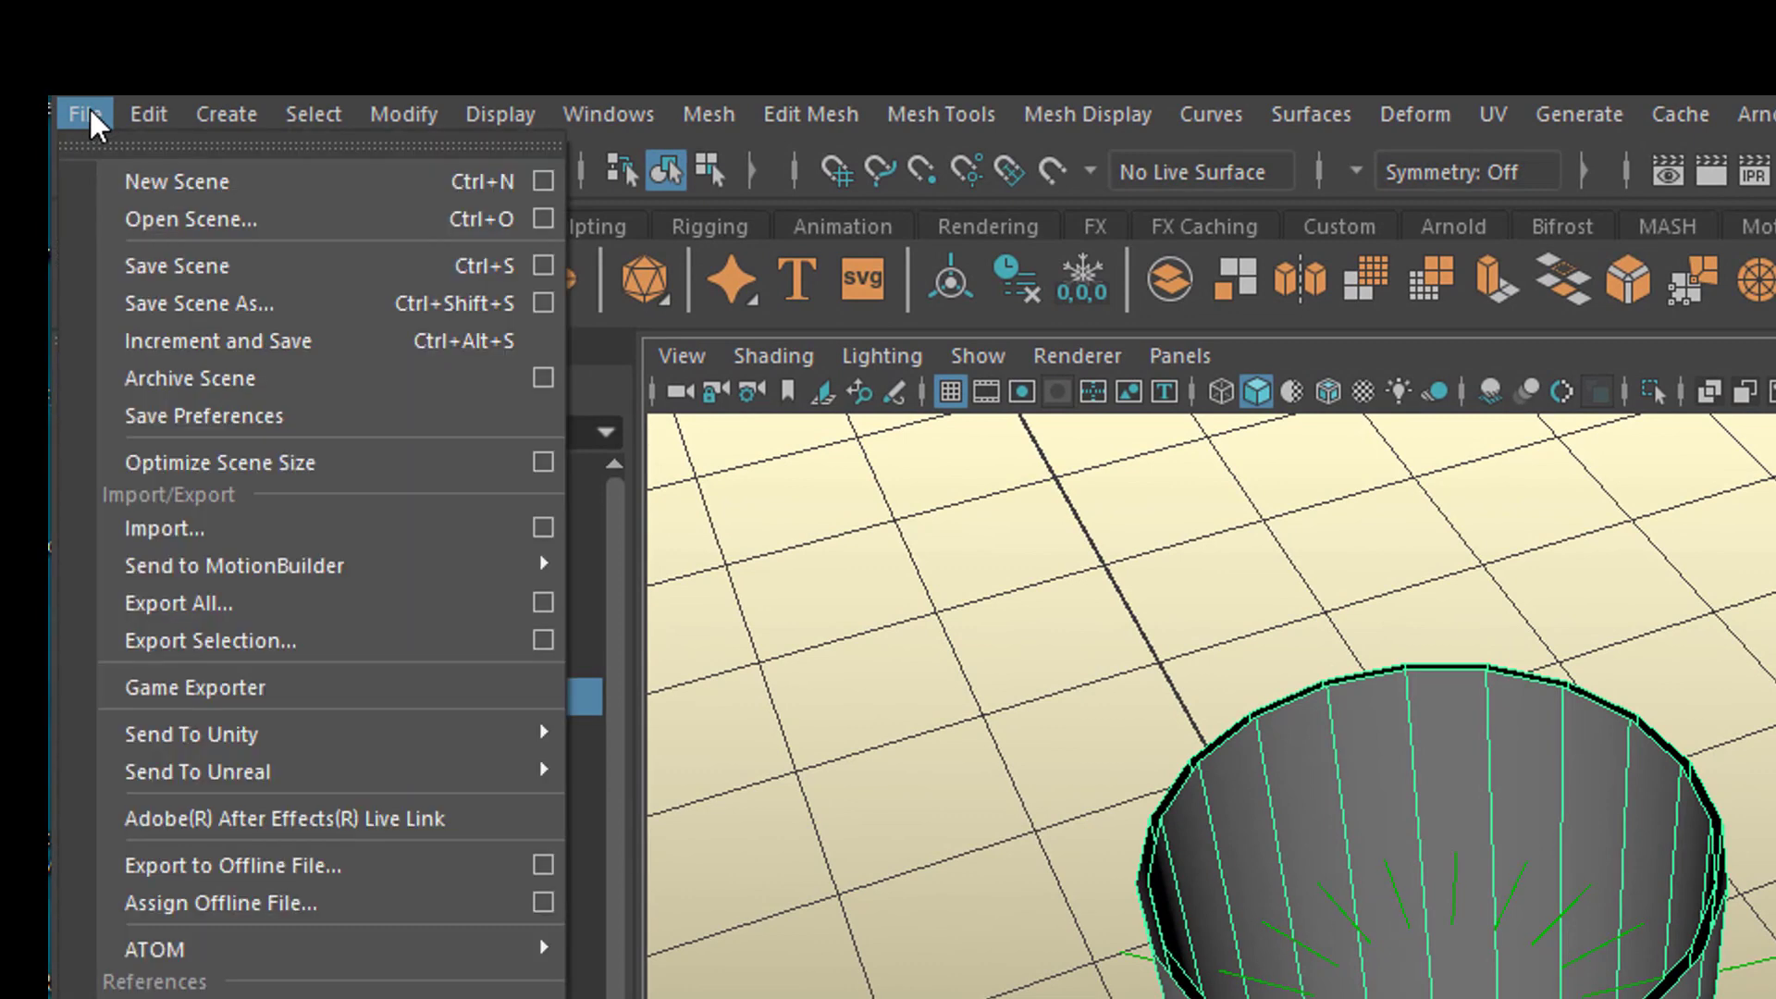
left_click(149, 111)
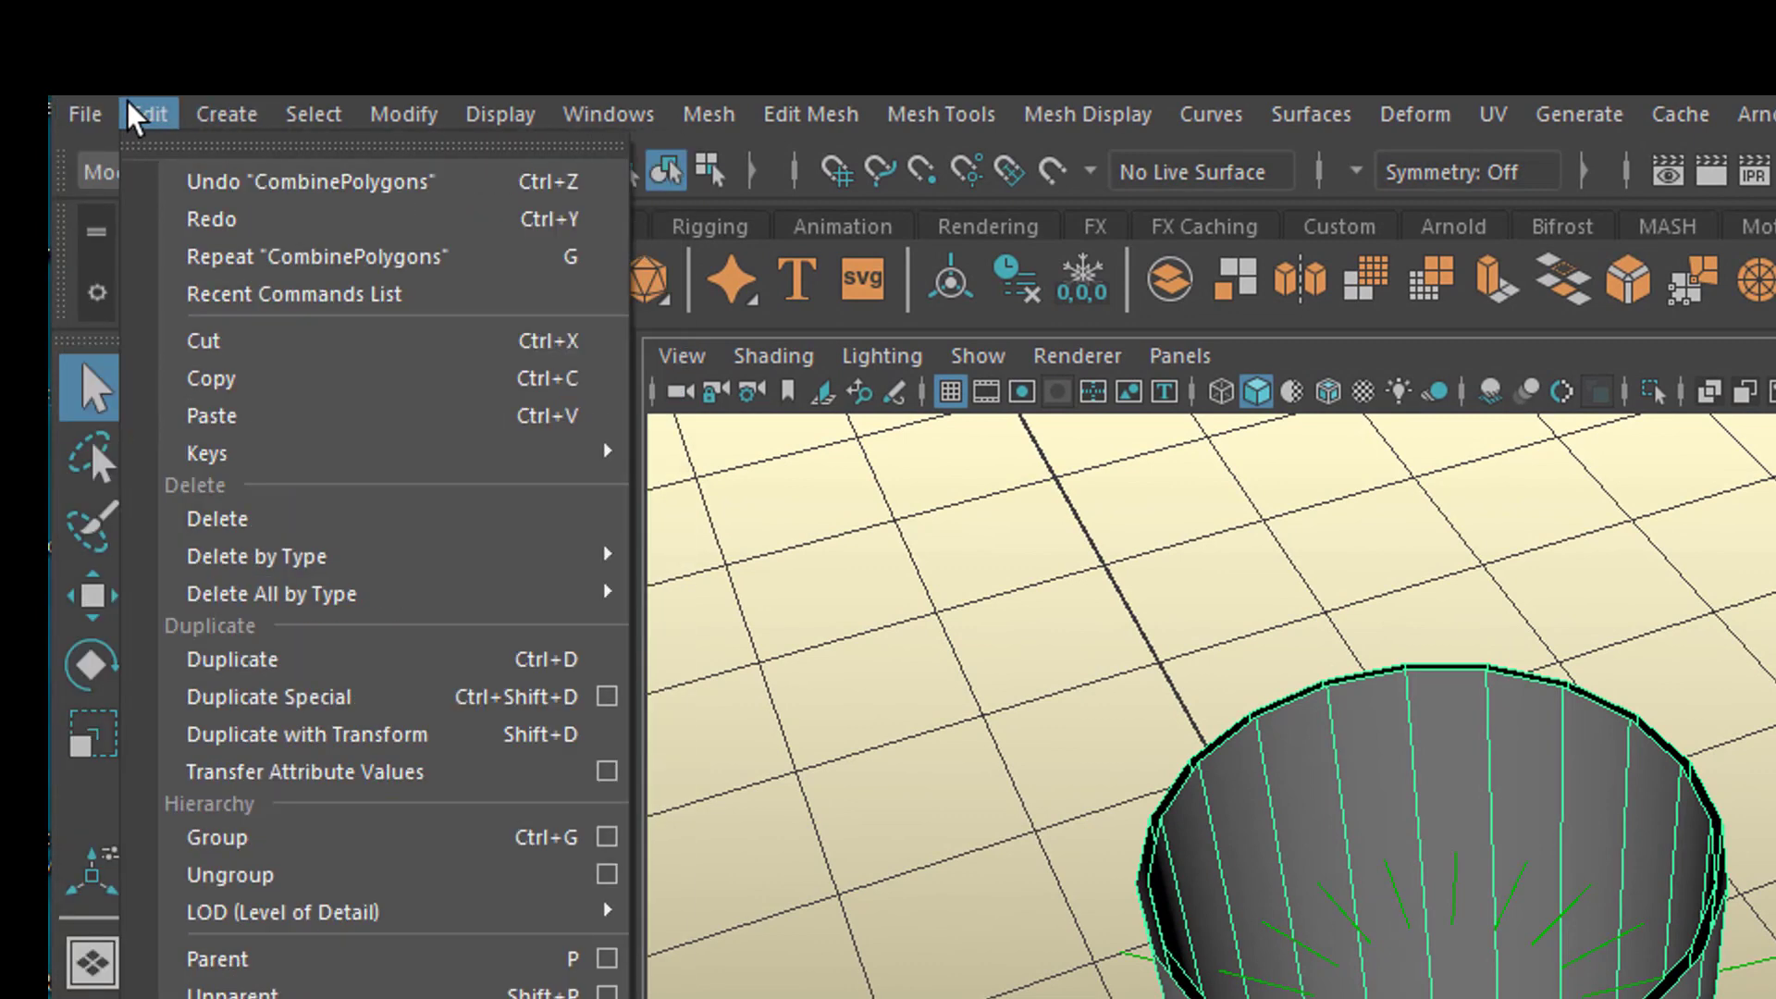
mouse_move(306, 600)
mouse_move(370, 555)
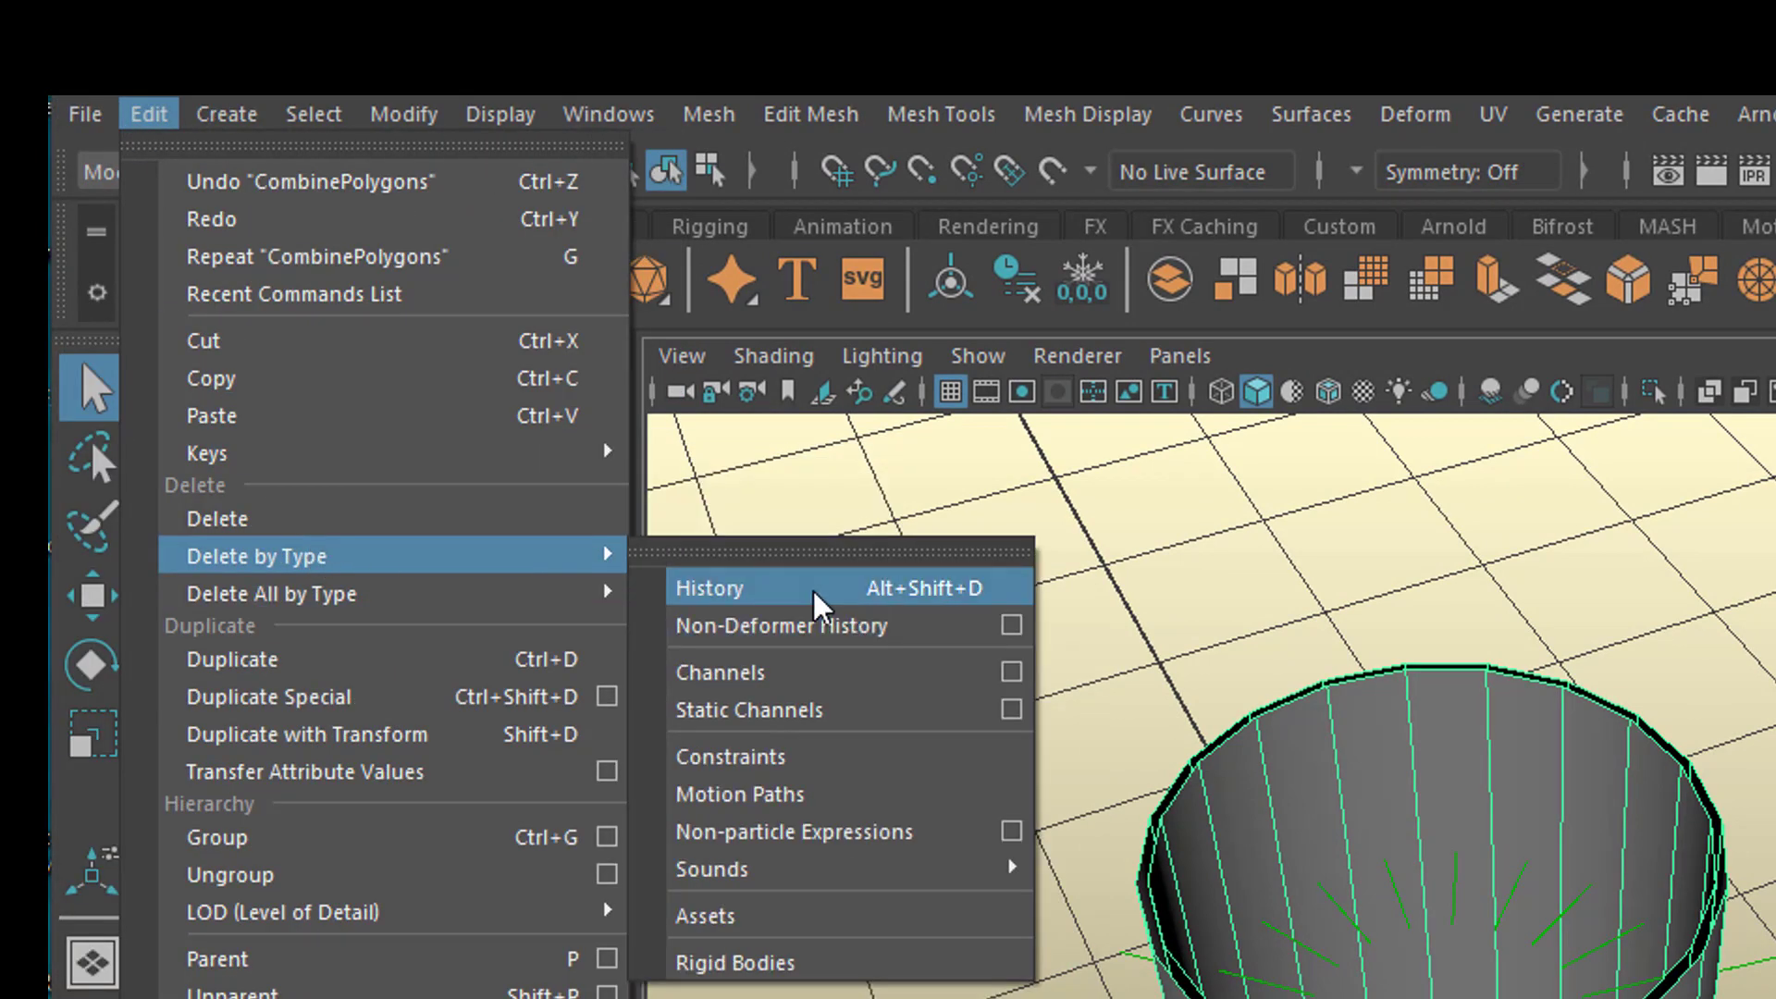
left_click(694, 586)
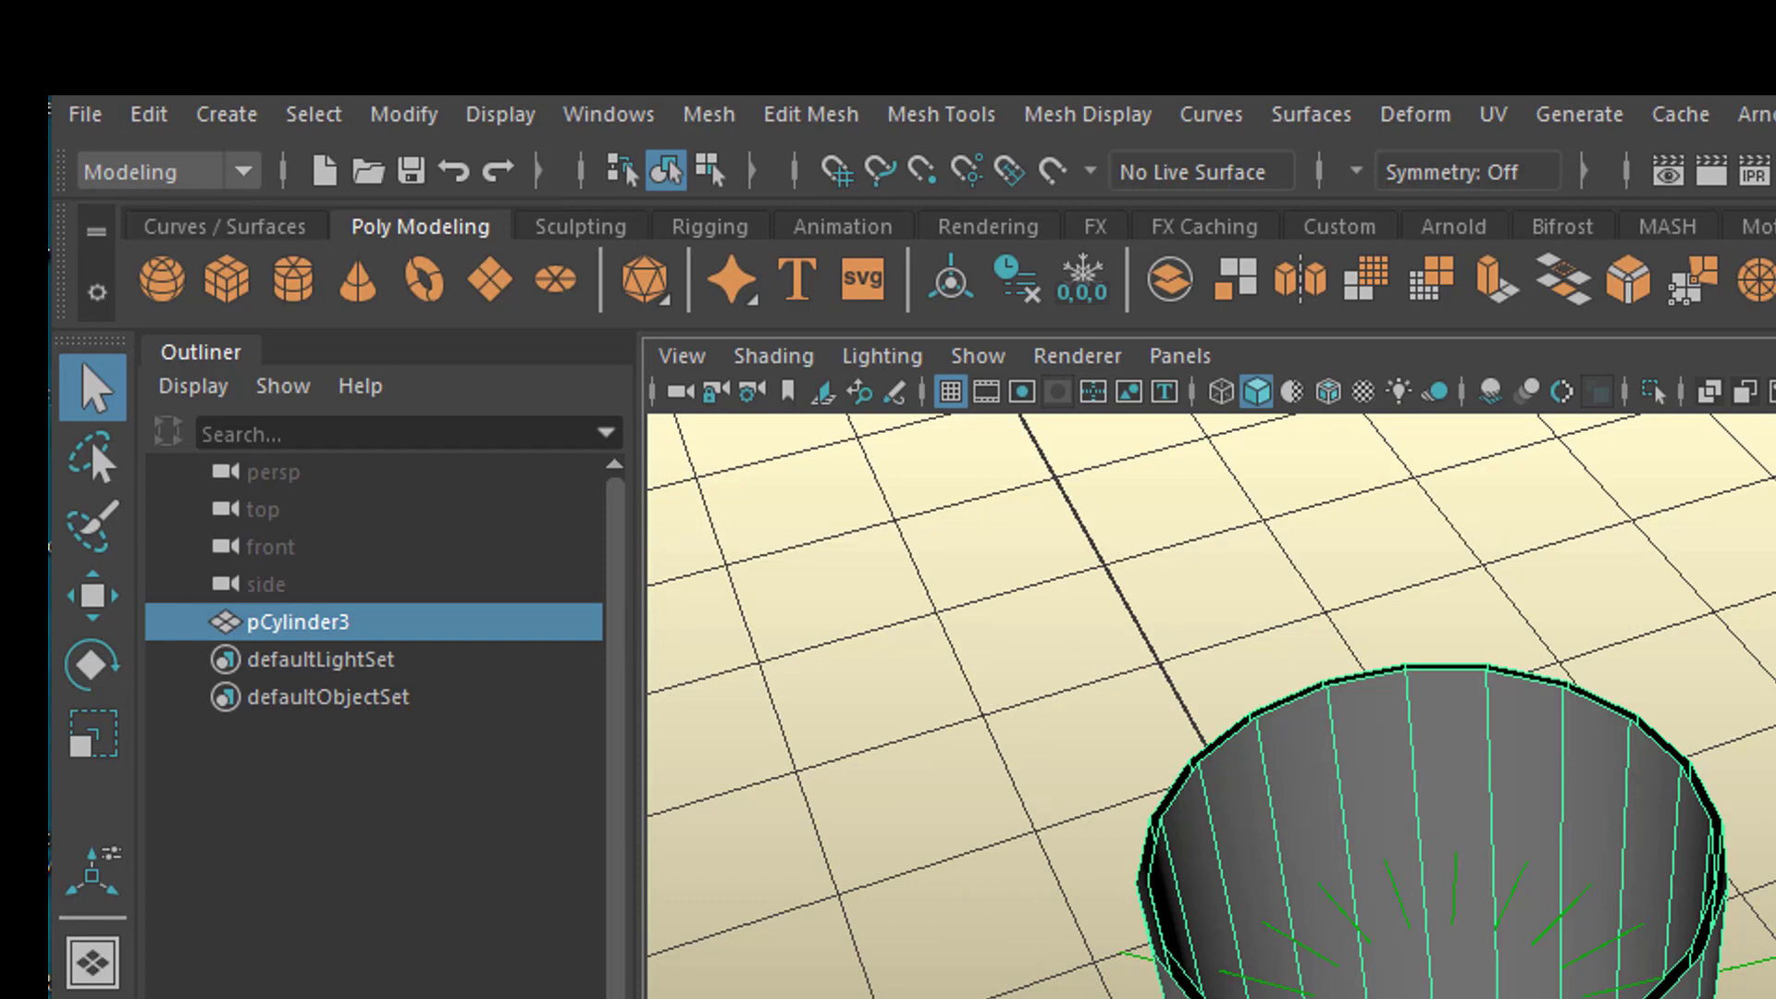
Step: Switch the combined mesh to edge selection and select the border edge loops of the outer and inner rims
left_click_drag(1415, 856, 1471, 861, "alt")
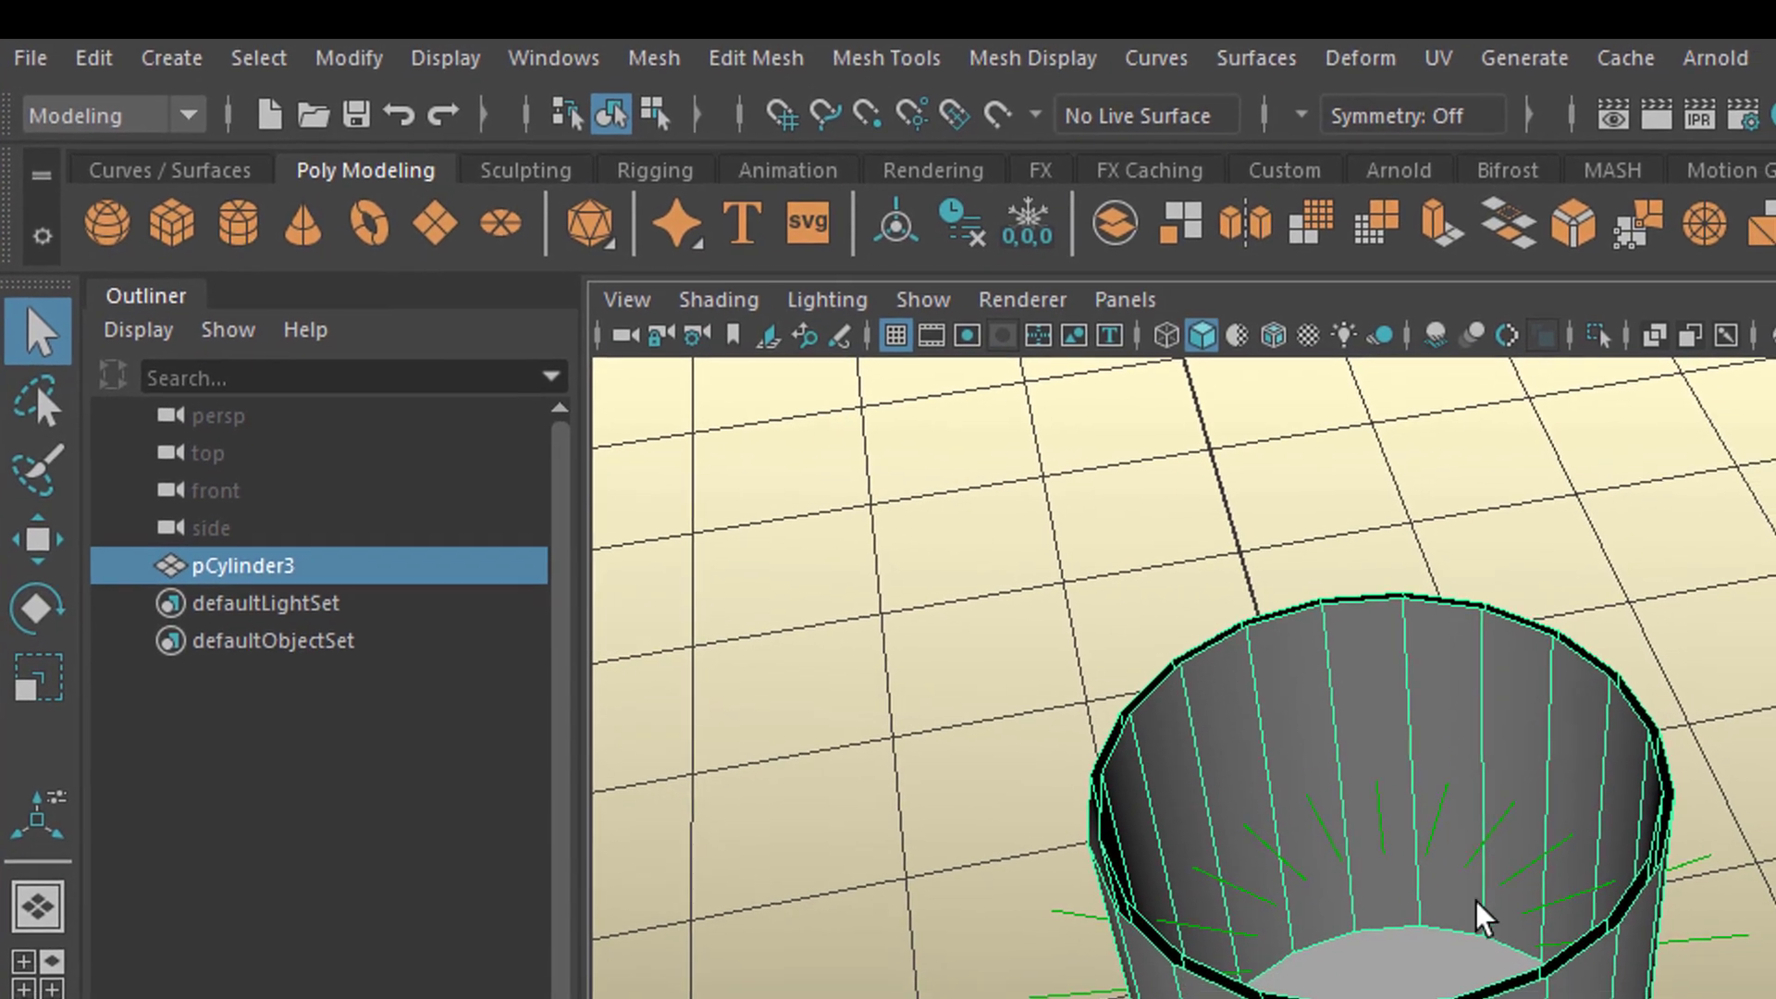
right_click_drag(1329, 972, 1614, 851, "alt")
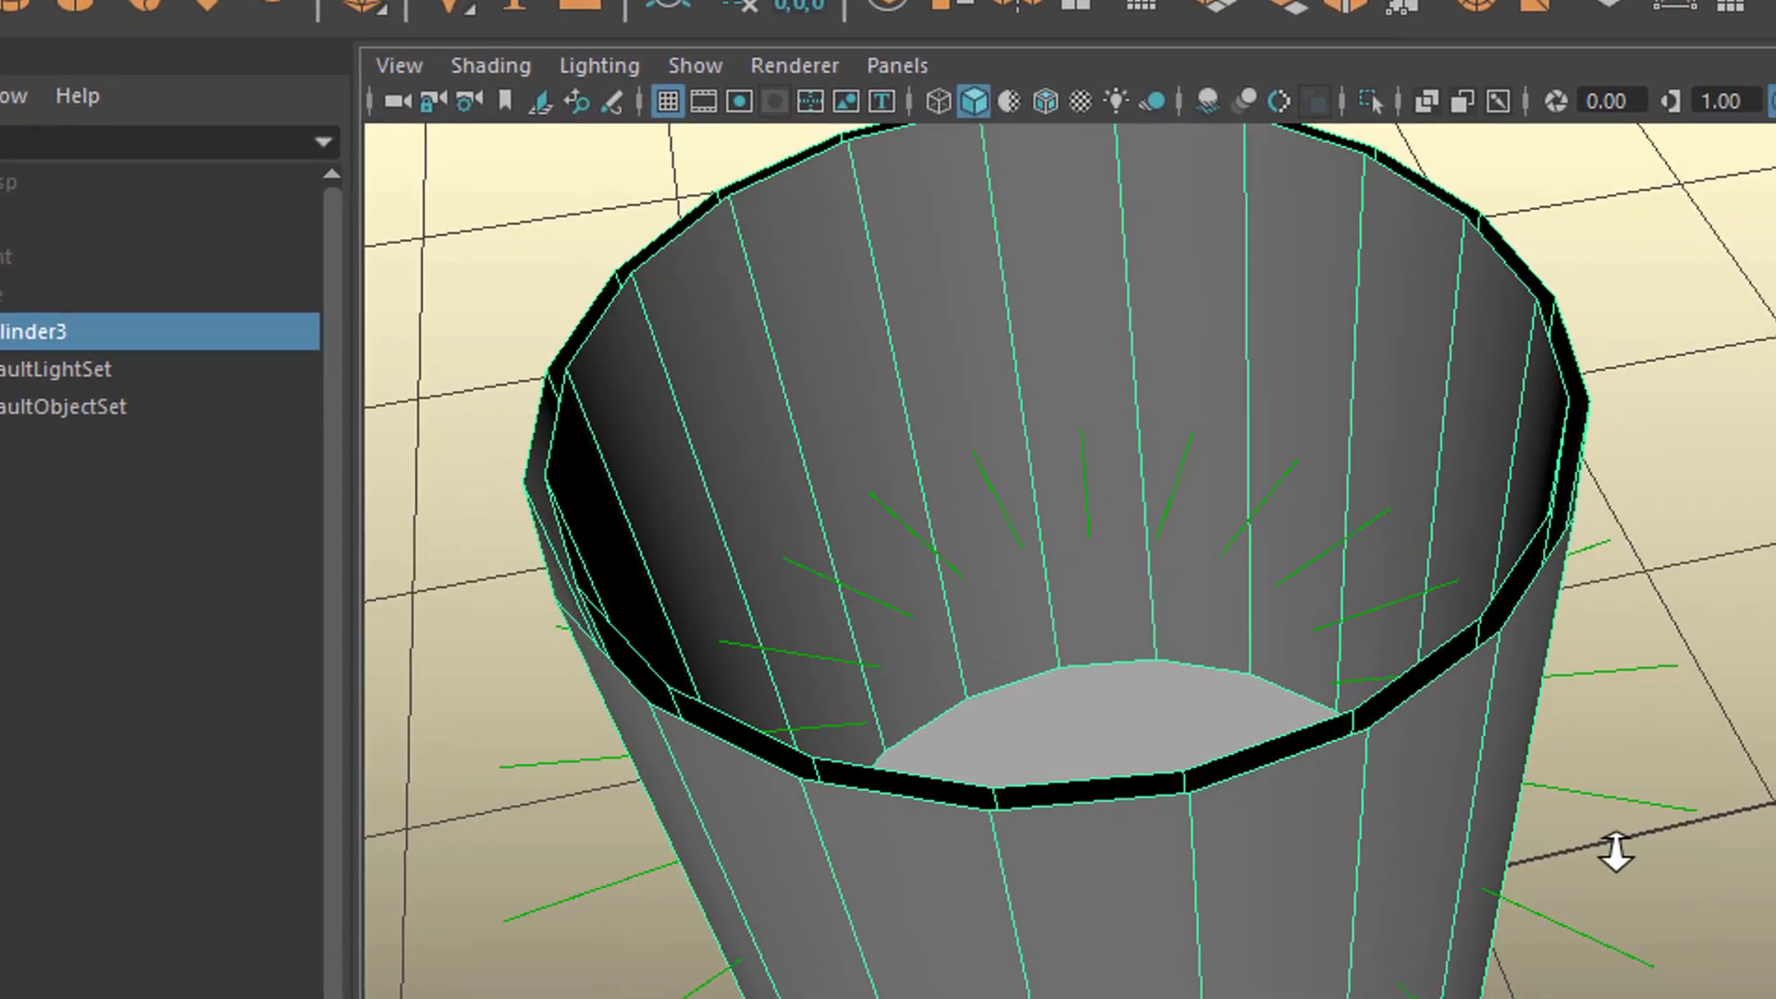
right_click(1471, 645)
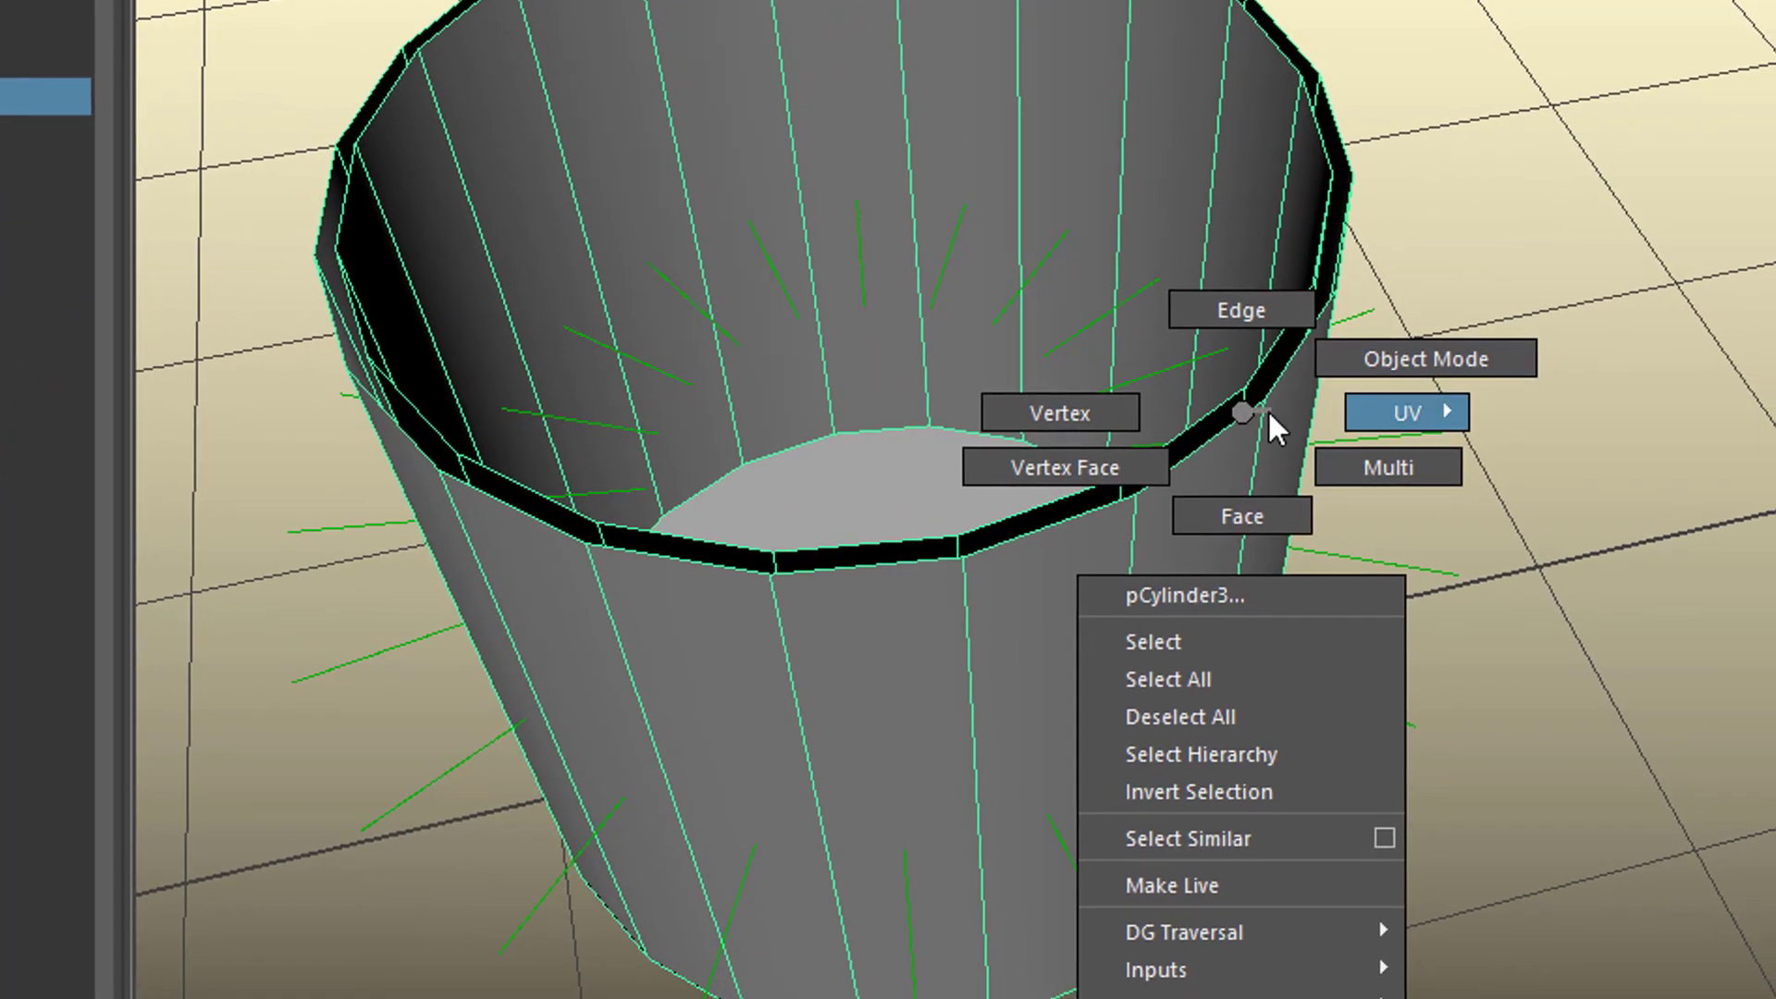
left_click(1261, 305)
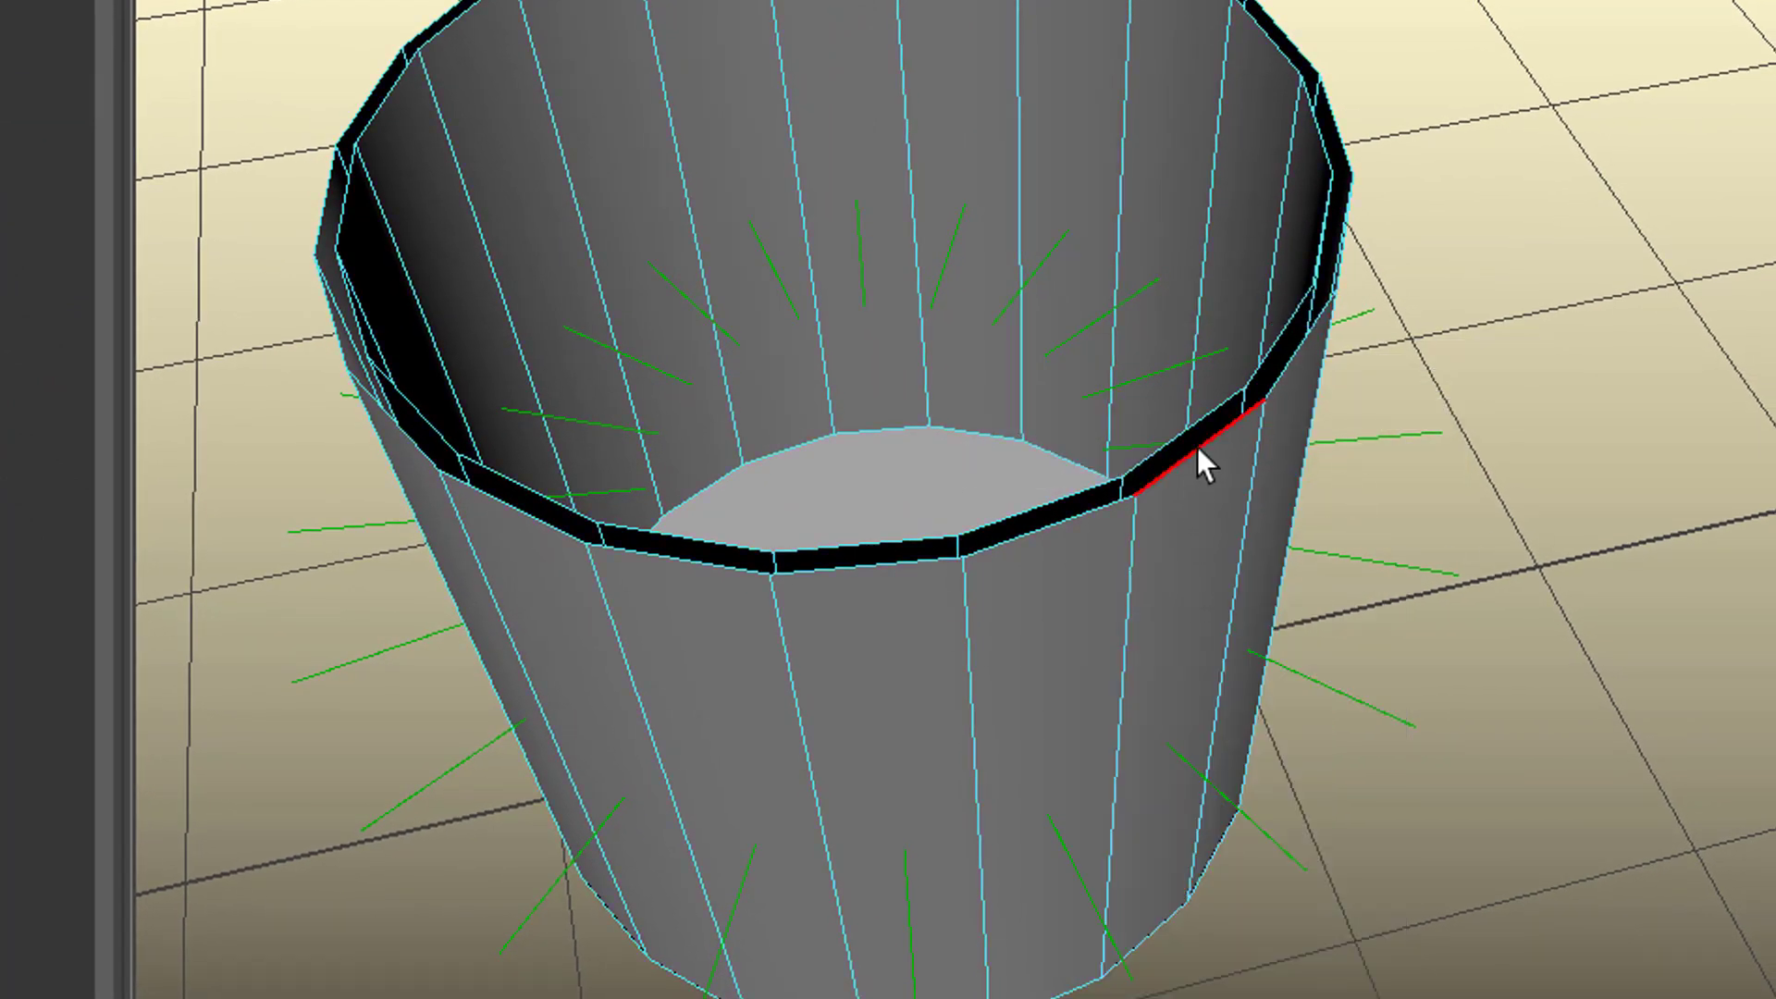
double_click(1062, 488)
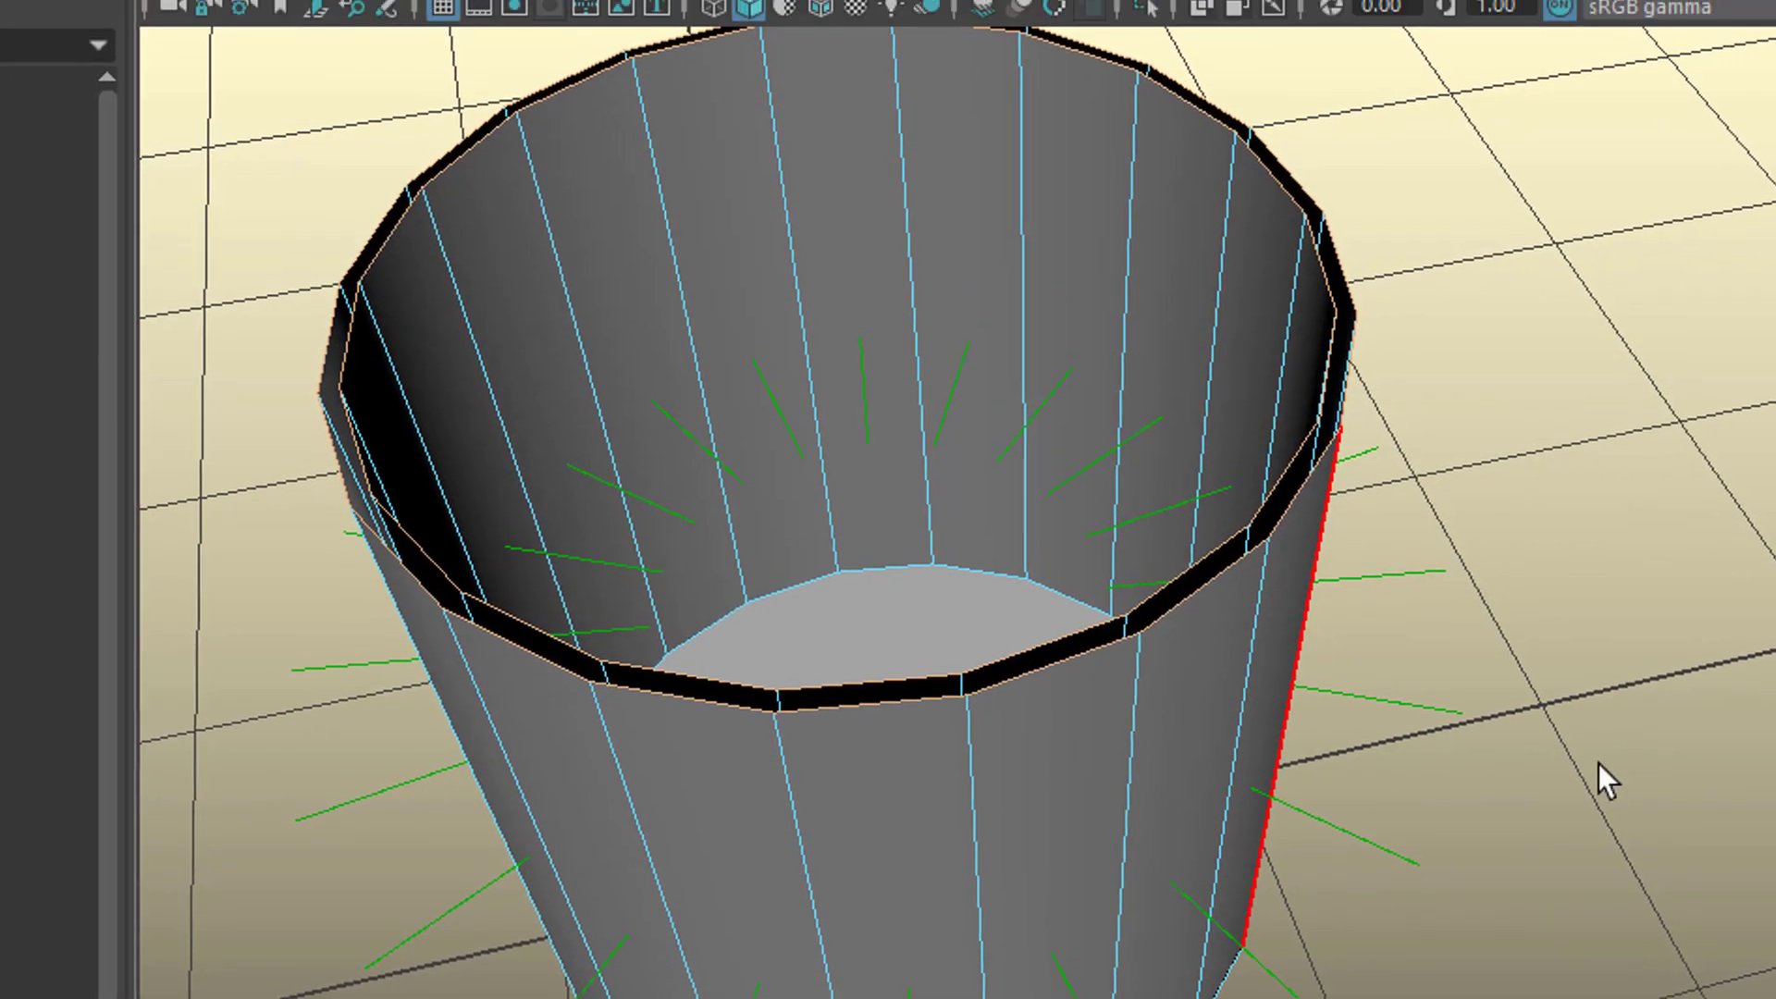
left_click_drag(1599, 763, 1496, 862, "alt")
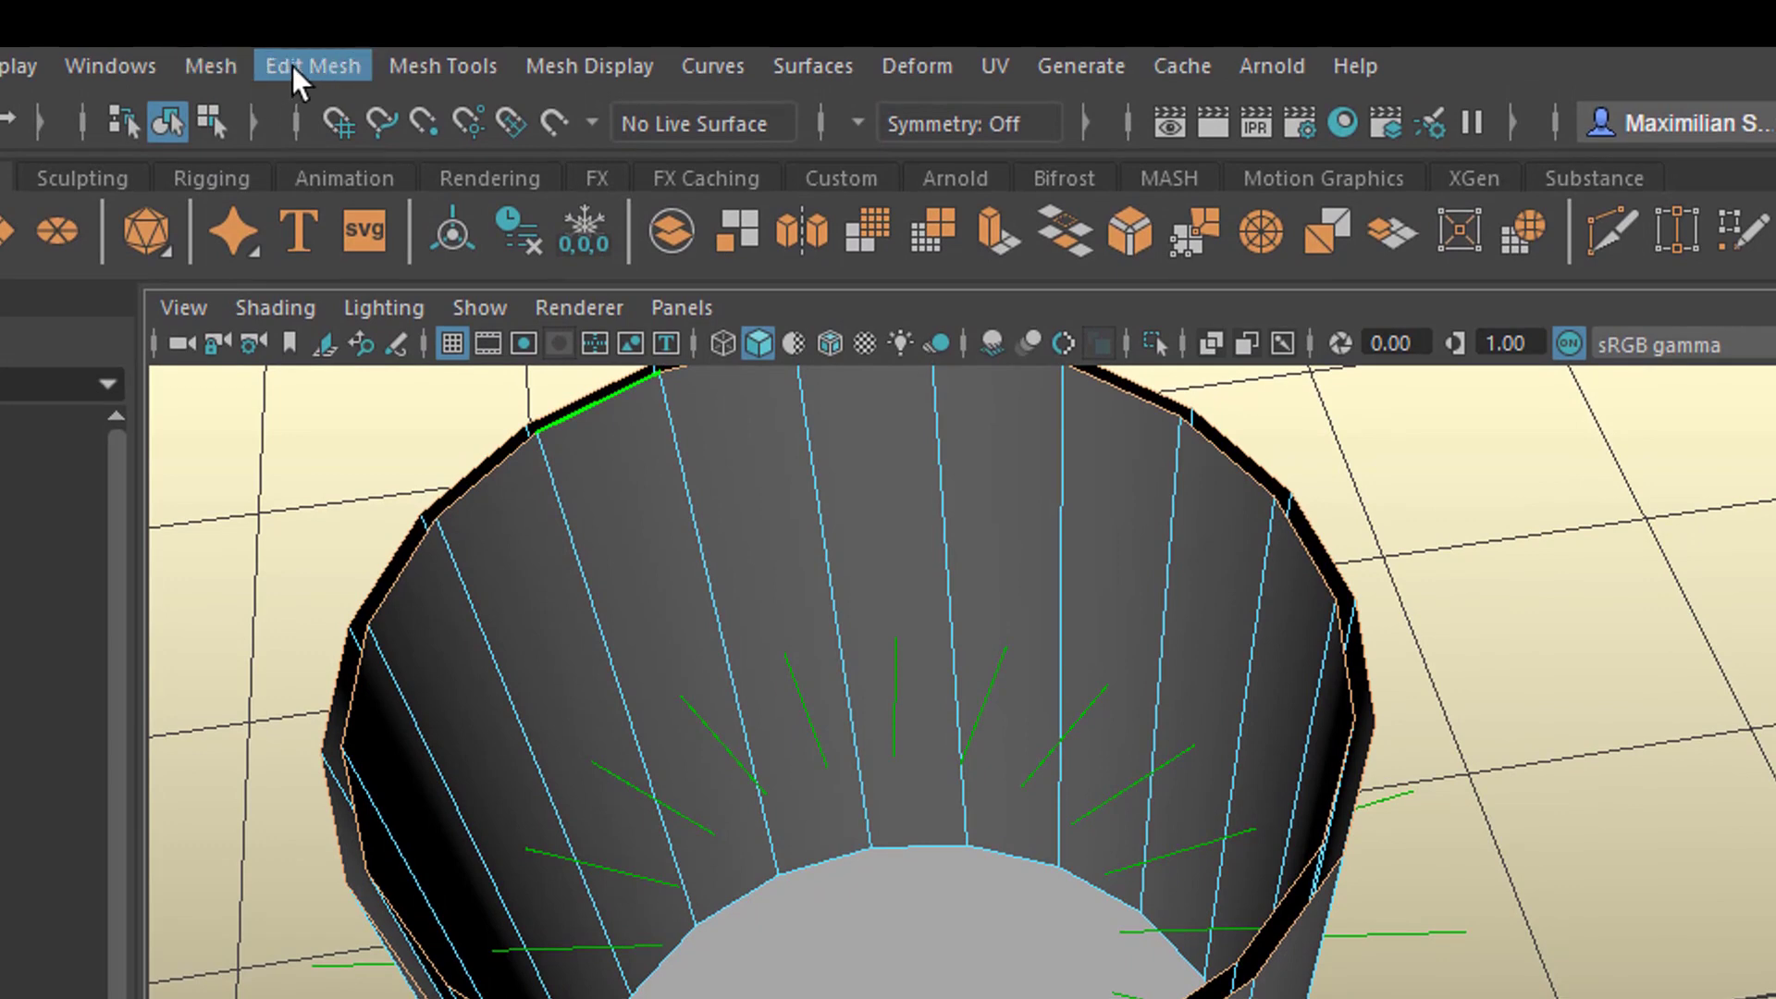
Step: Bridge the two rim edge loops to close the gap between the outer and inner walls
left_click(293, 64)
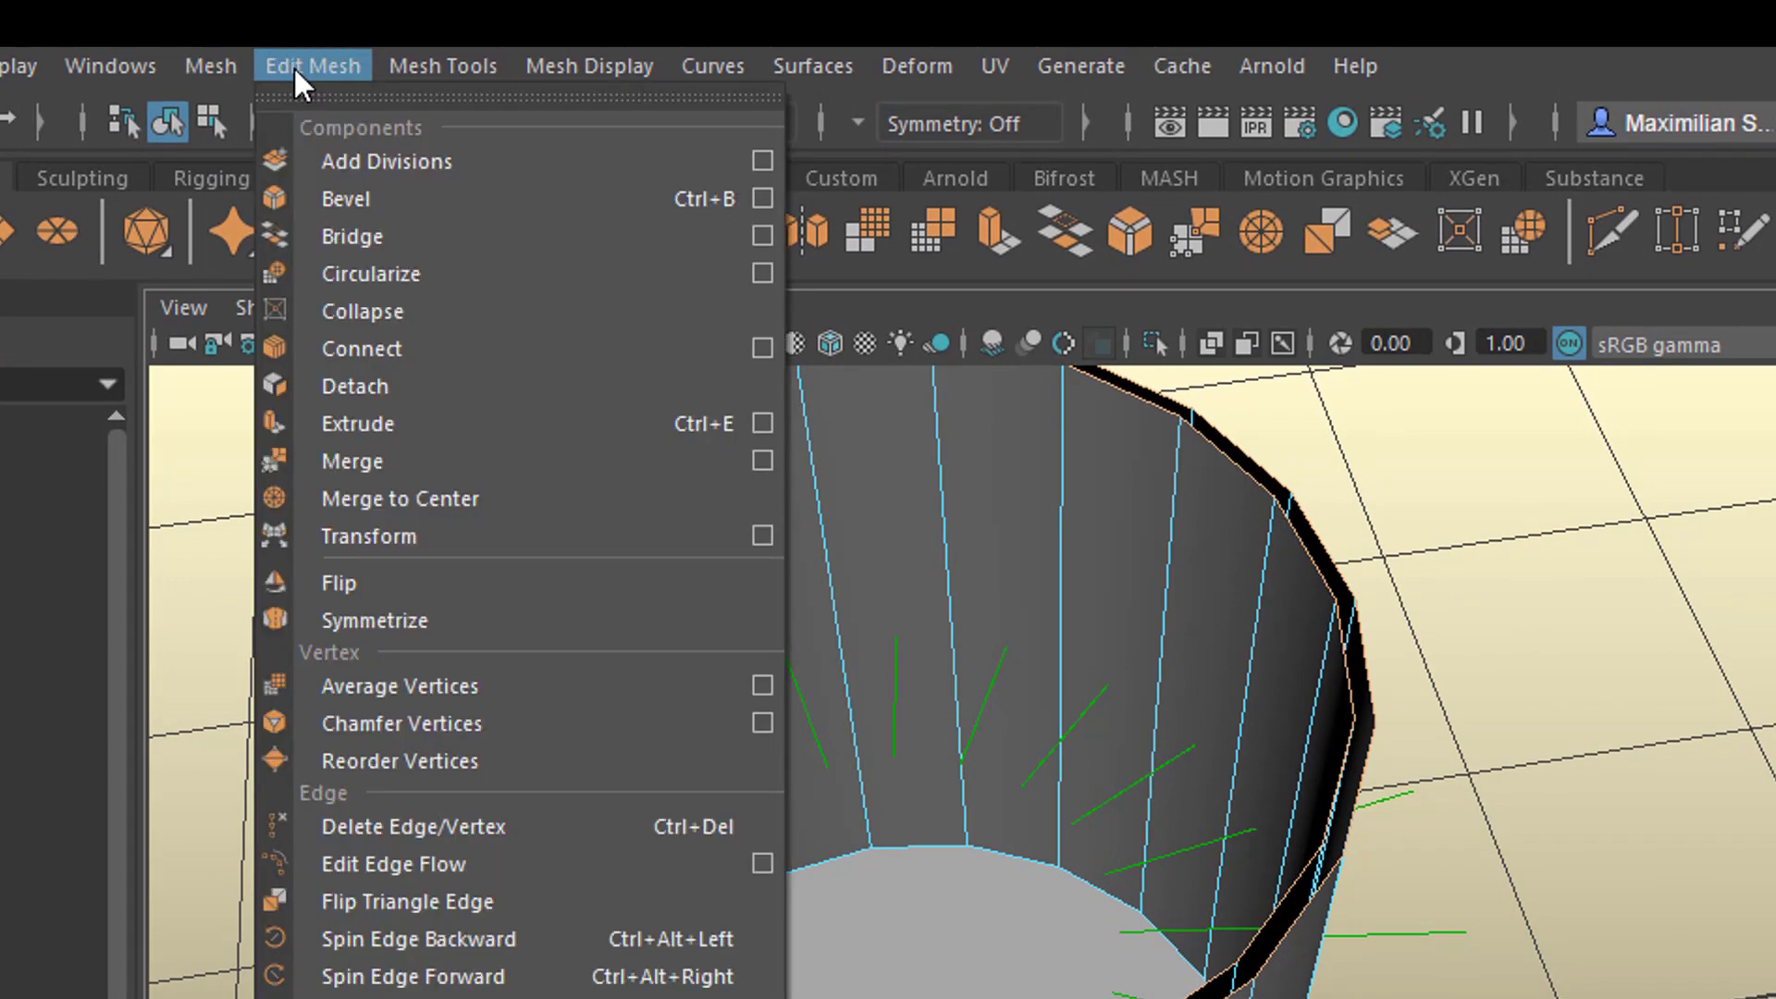
left_click(335, 225)
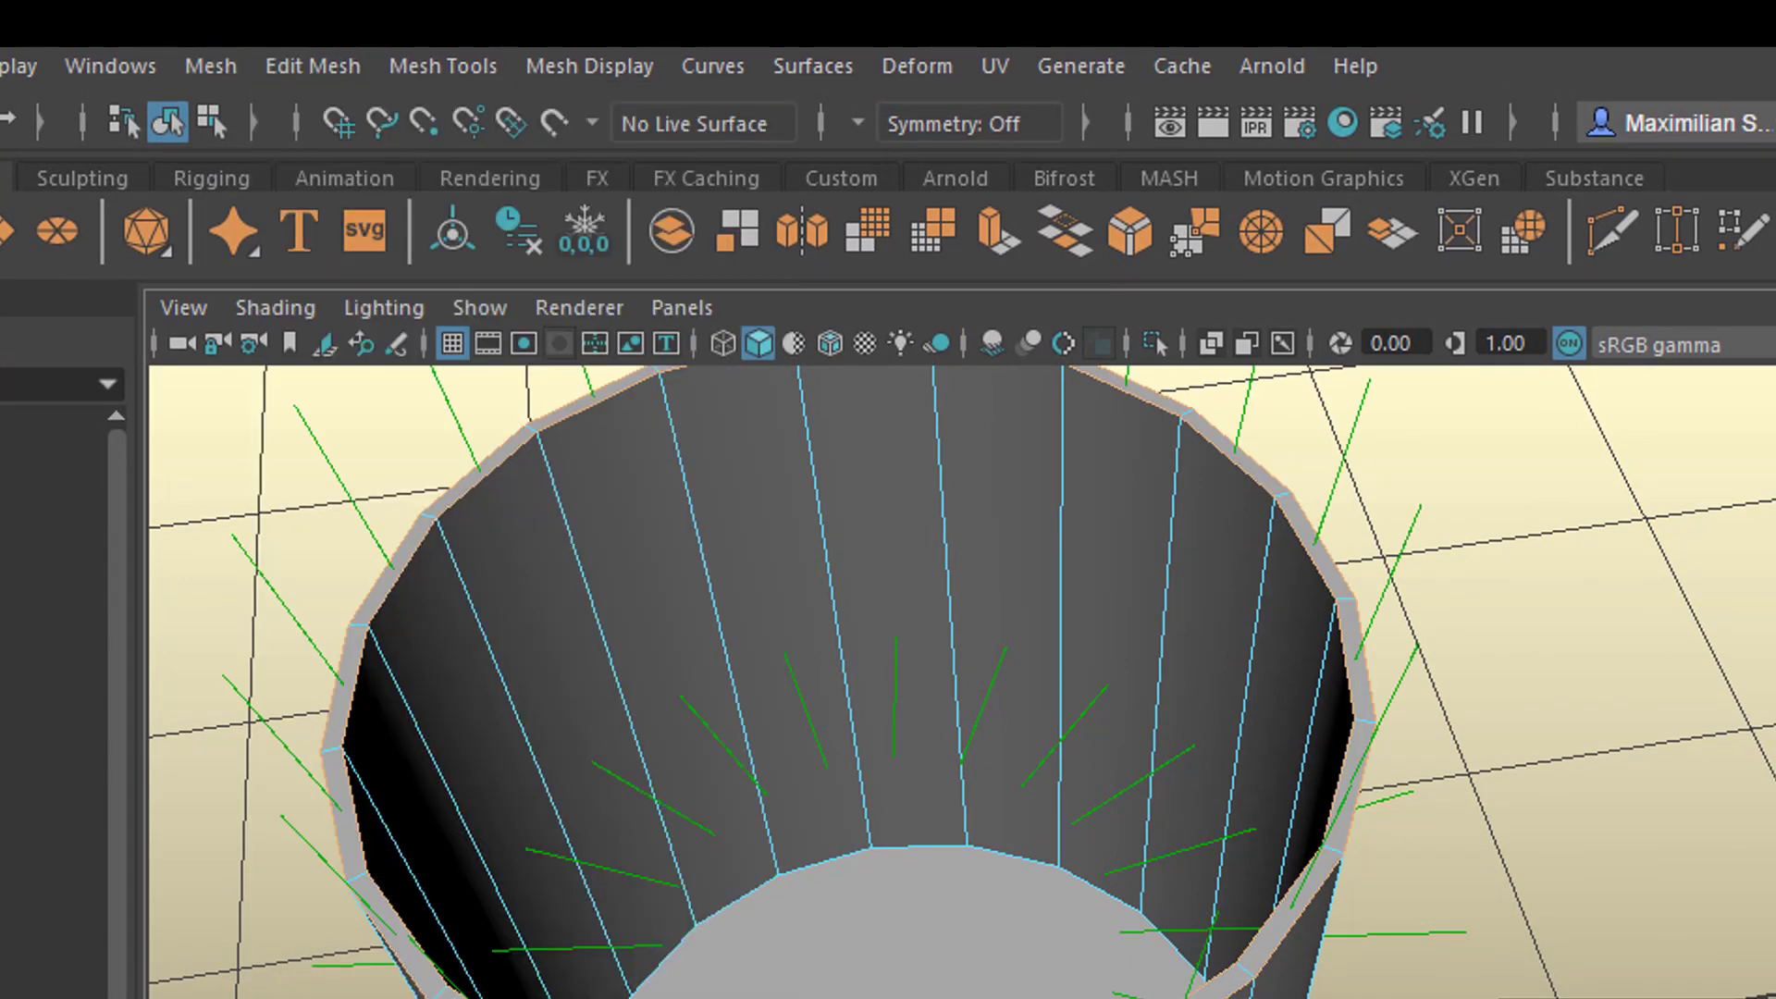
left_click_drag(888, 666, 500, 574, "alt")
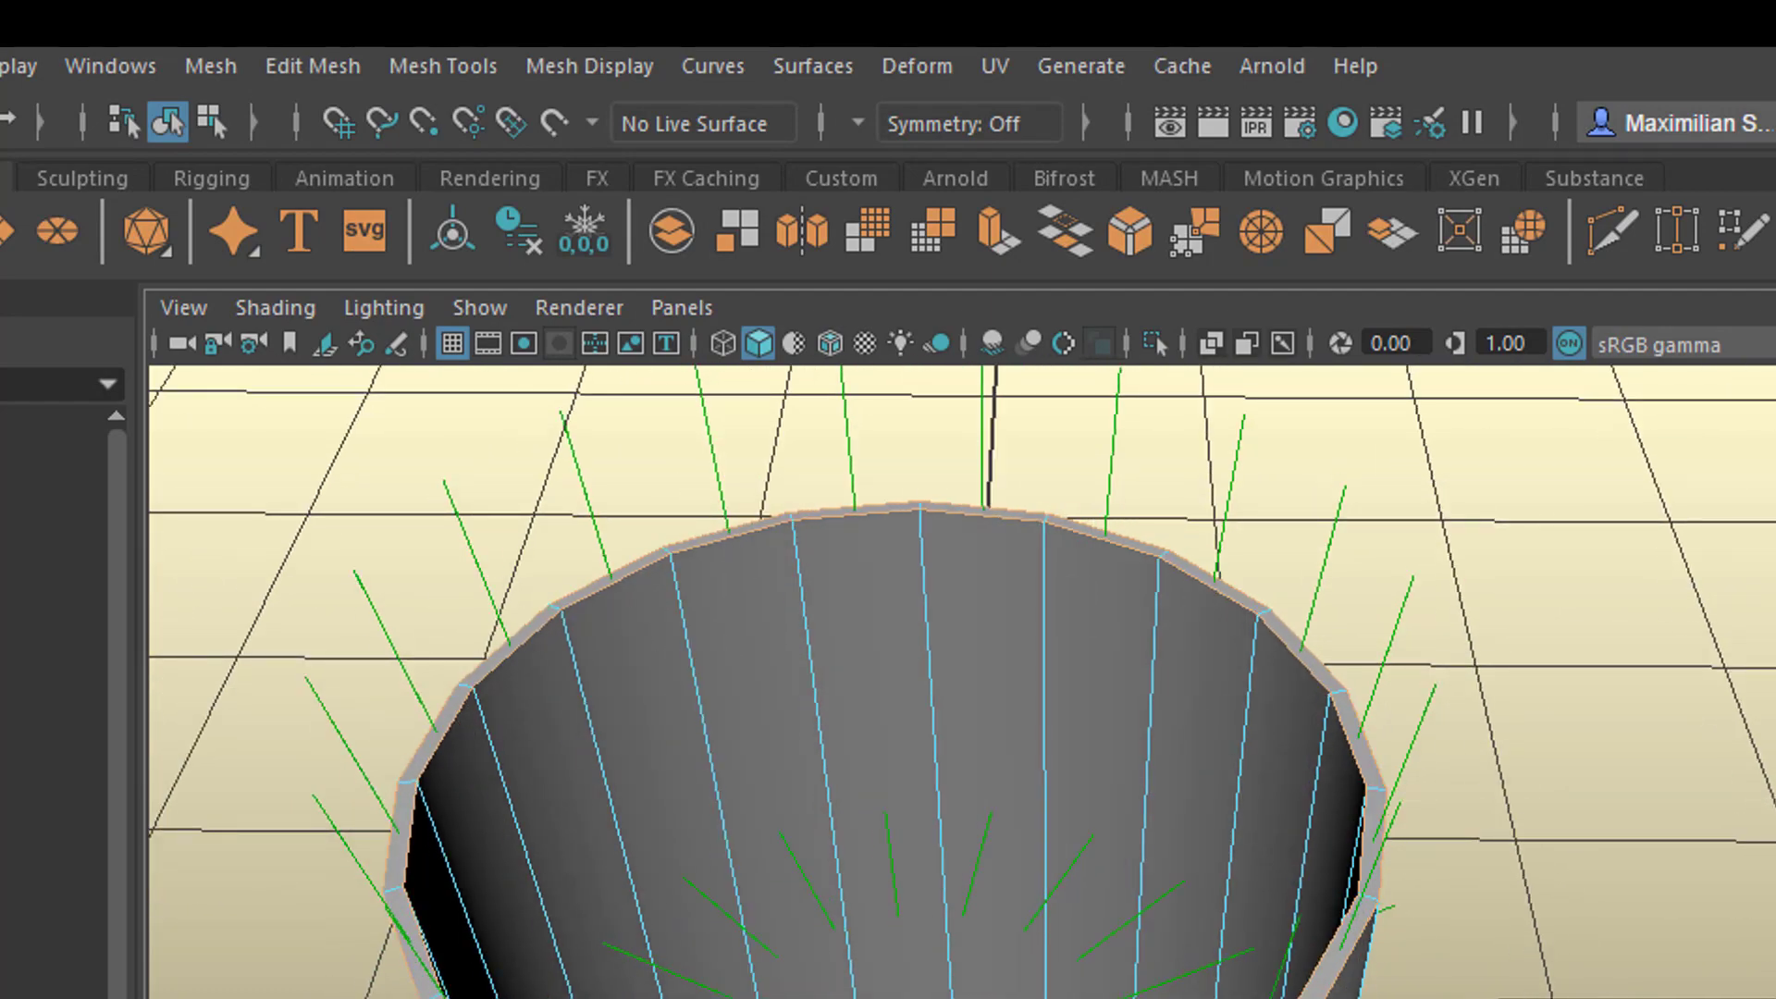
mouse_move(888, 574)
left_mouse_down("alt")
mouse_move(888, 657)
mouse_move(911, 592)
left_mouse_up("alt")
Step: Turn off the display of face normals for the bridged cup
left_click(11, 64)
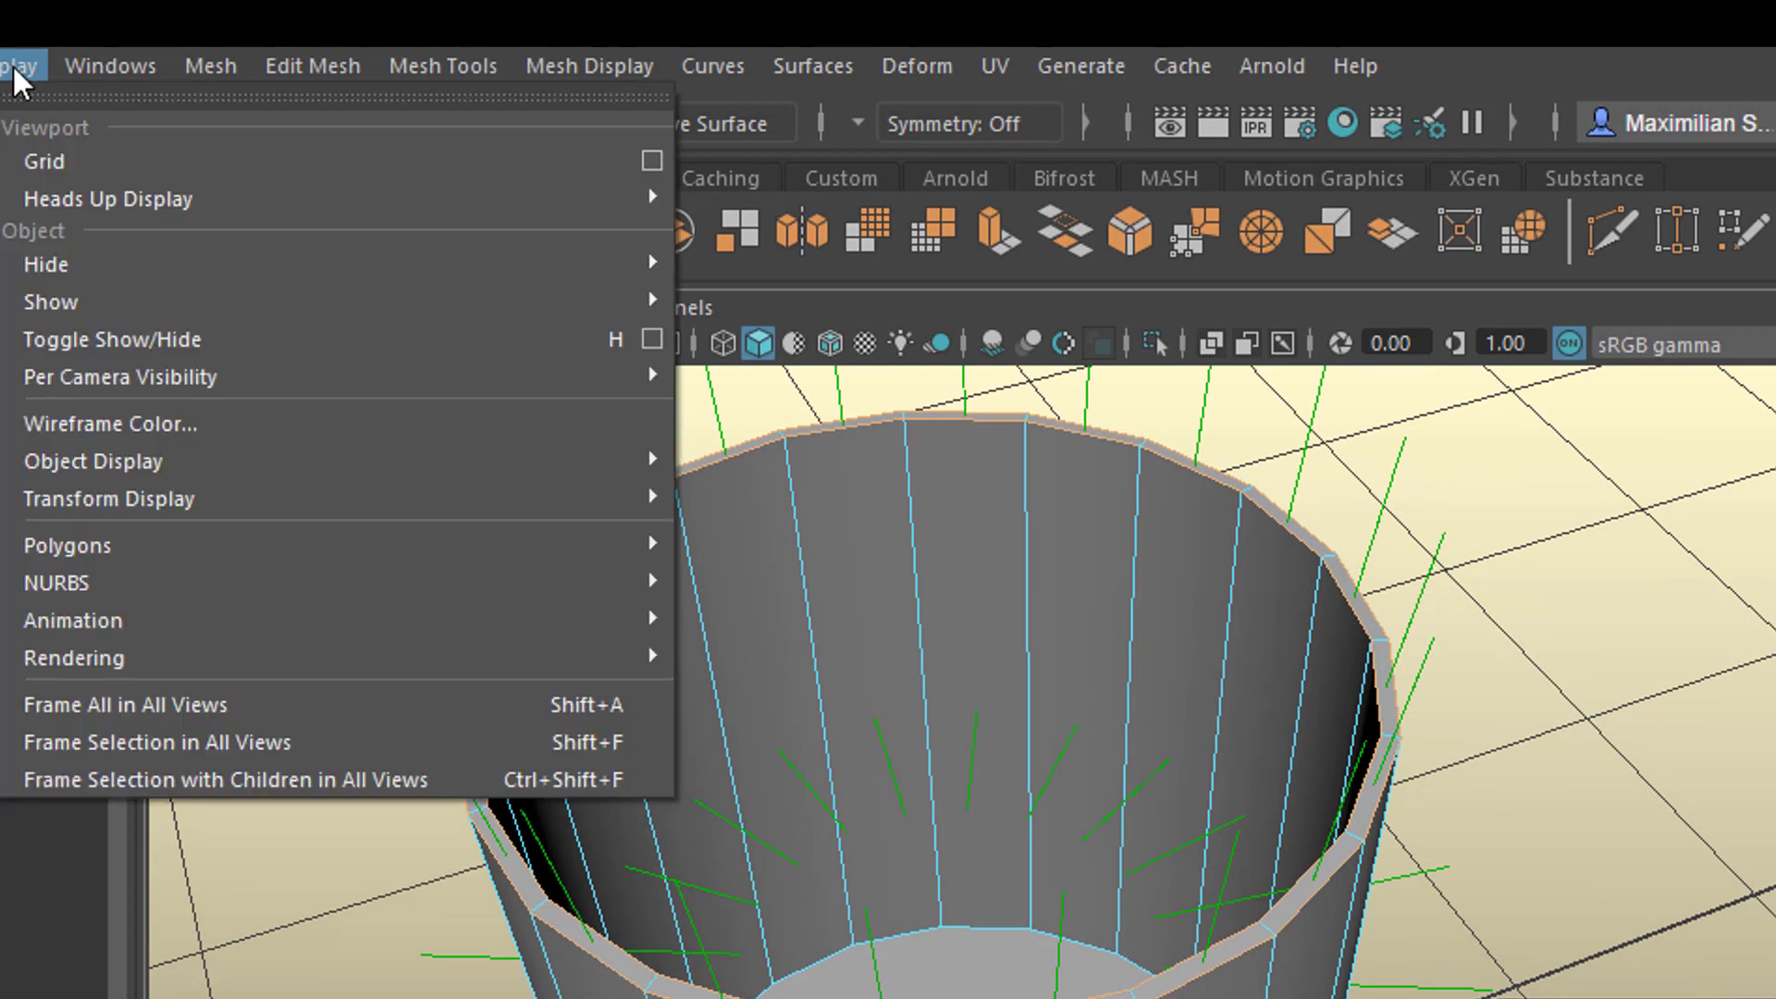
mouse_move(225, 529)
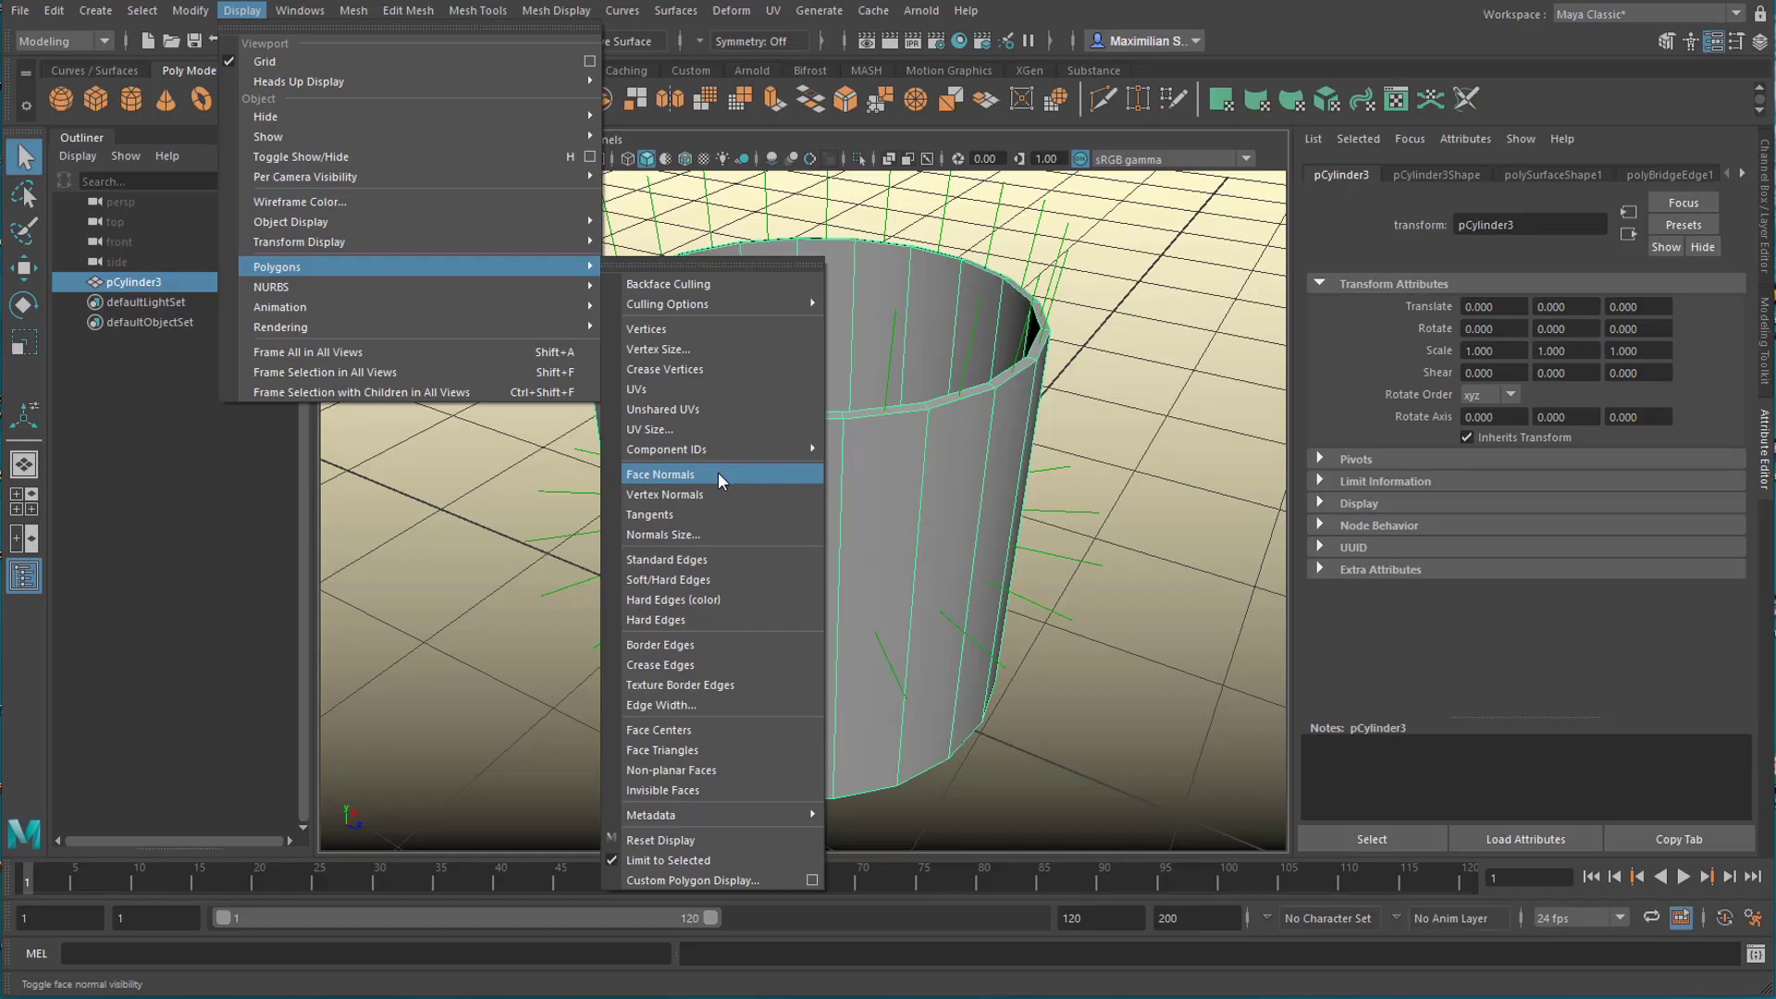
left_click(718, 476)
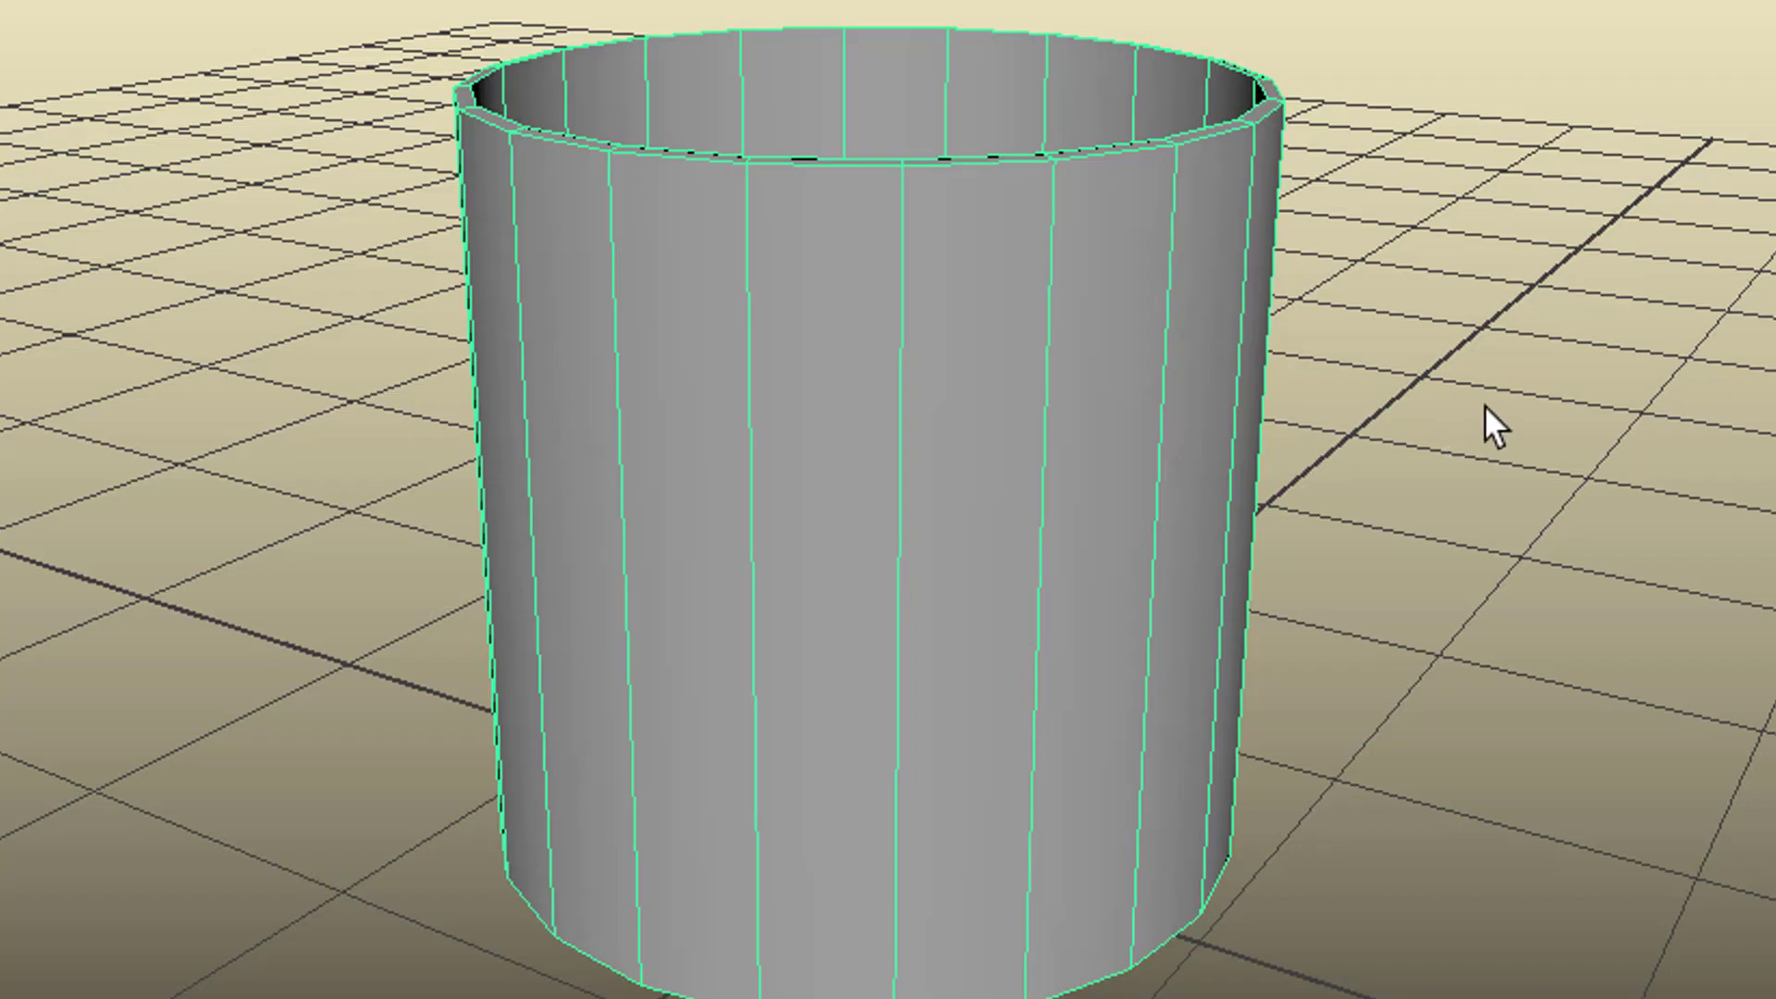
Step: Turn on the smooth mesh preview for the cup and examine its rim, walls and inner bottom up close
key("3")
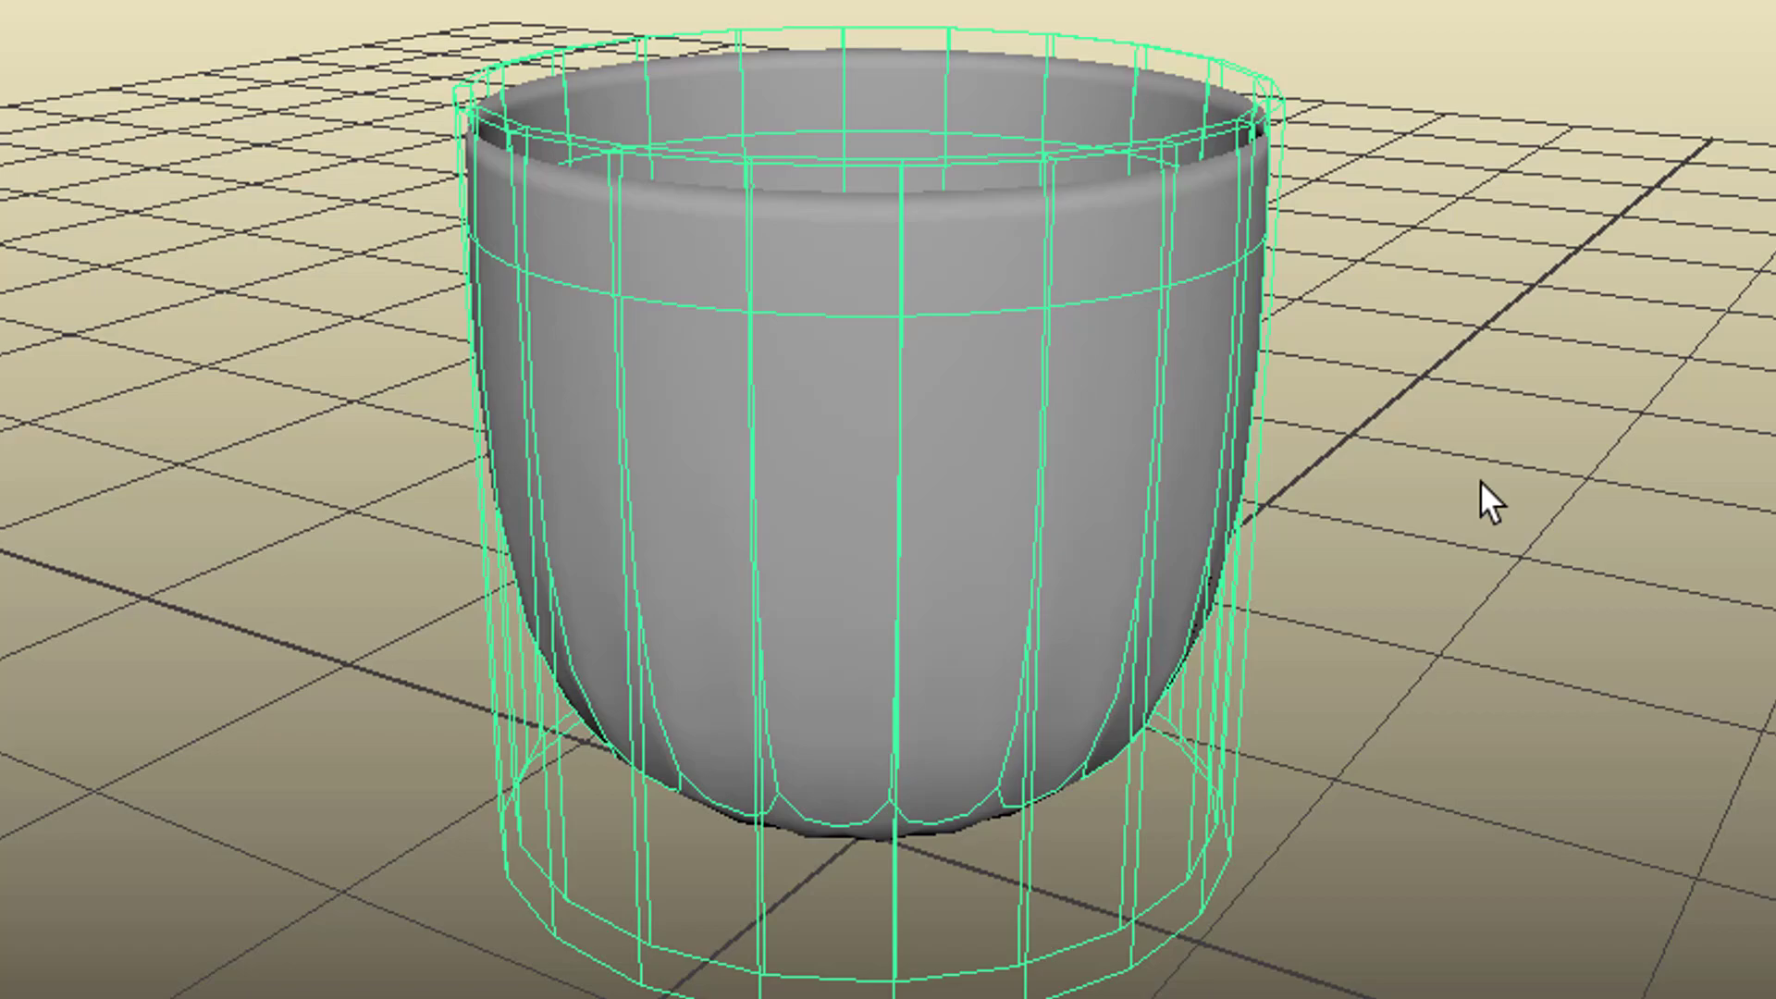
left_click_drag(1482, 486, 934, 518, "alt")
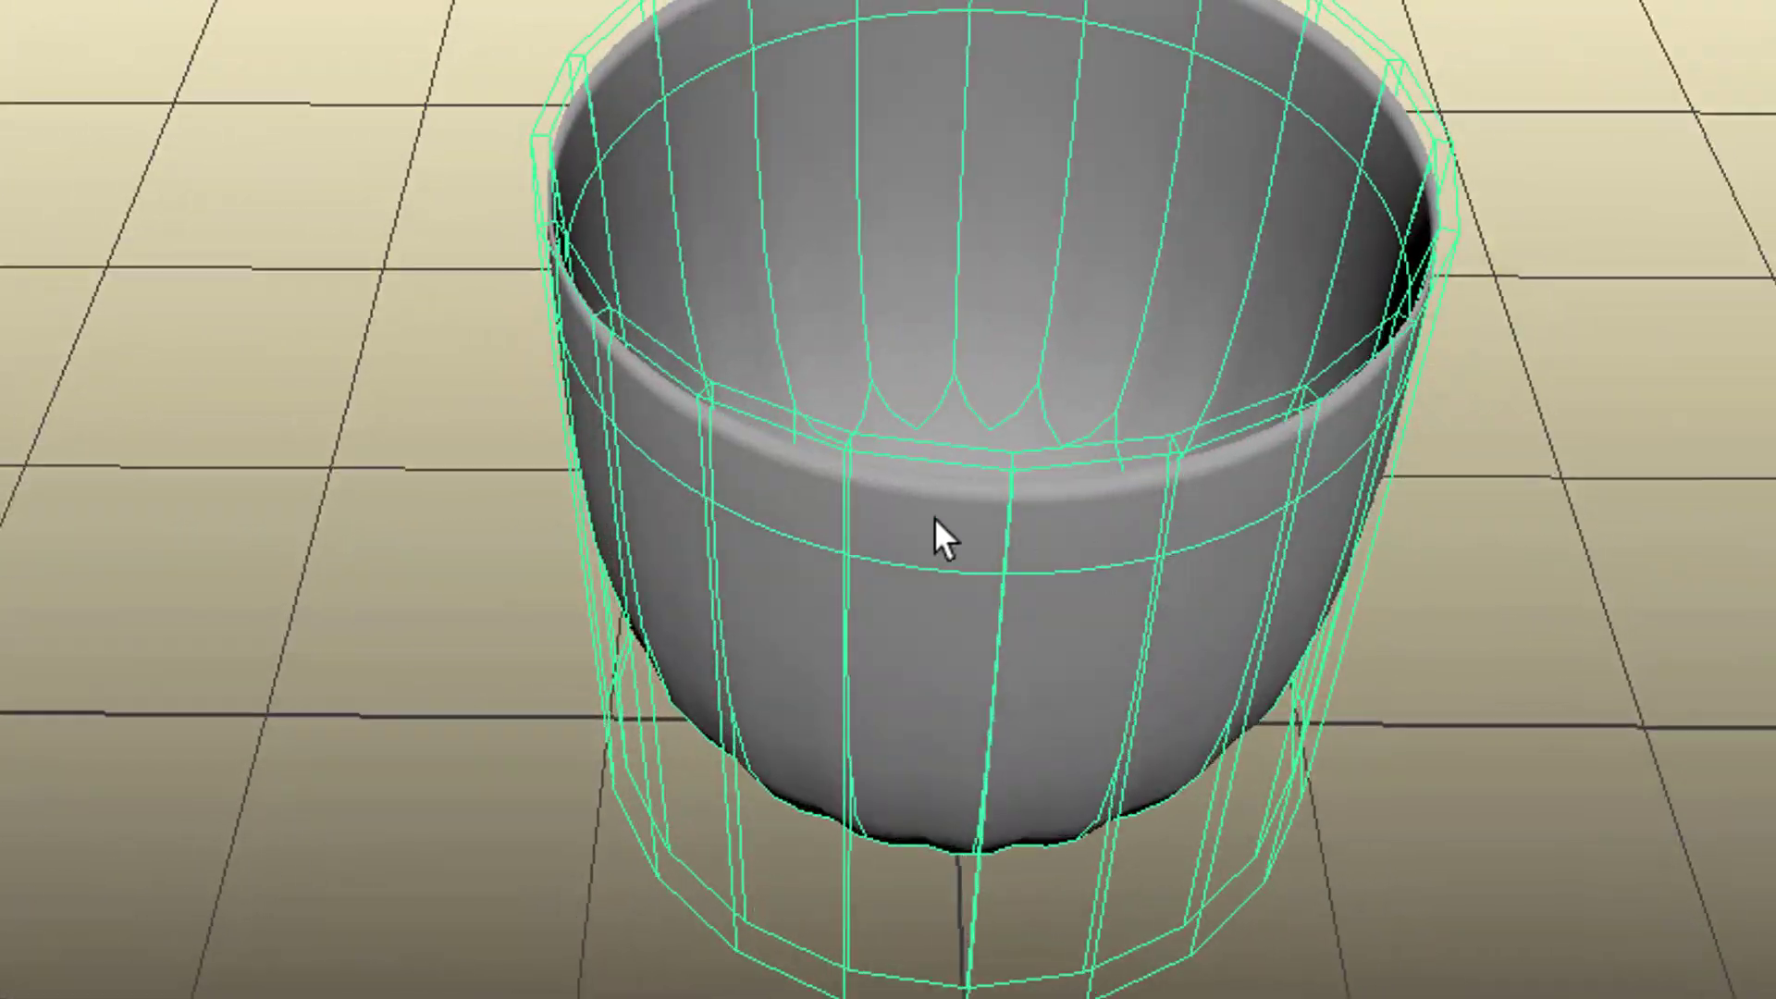
right_click_drag(934, 518, 1276, 567, "alt")
left_click_drag(1276, 567, 1261, 447, "alt")
middle_click_drag(1261, 448, 1110, 555, "alt")
left_click_drag(1110, 555, 864, 575, "alt")
right_click_drag(864, 575, 1320, 602, "alt")
middle_click_drag(1320, 602, 929, 725, "alt")
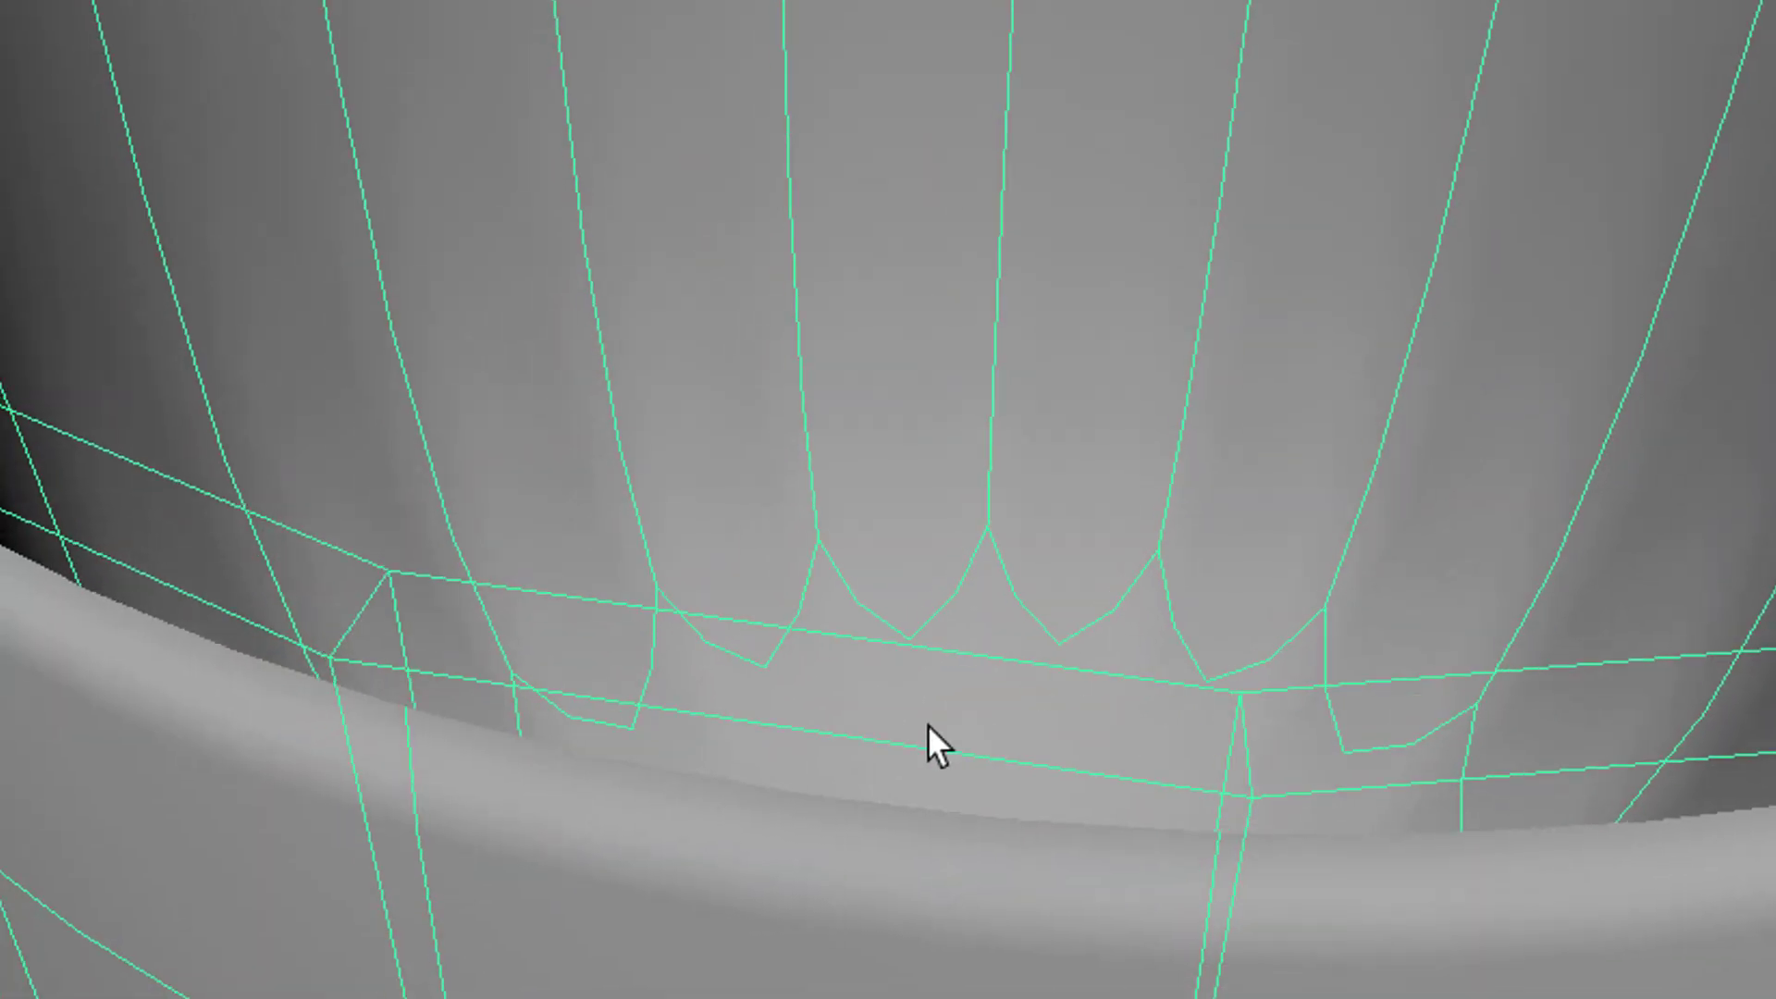
left_click_drag(830, 816, 1094, 541, "alt")
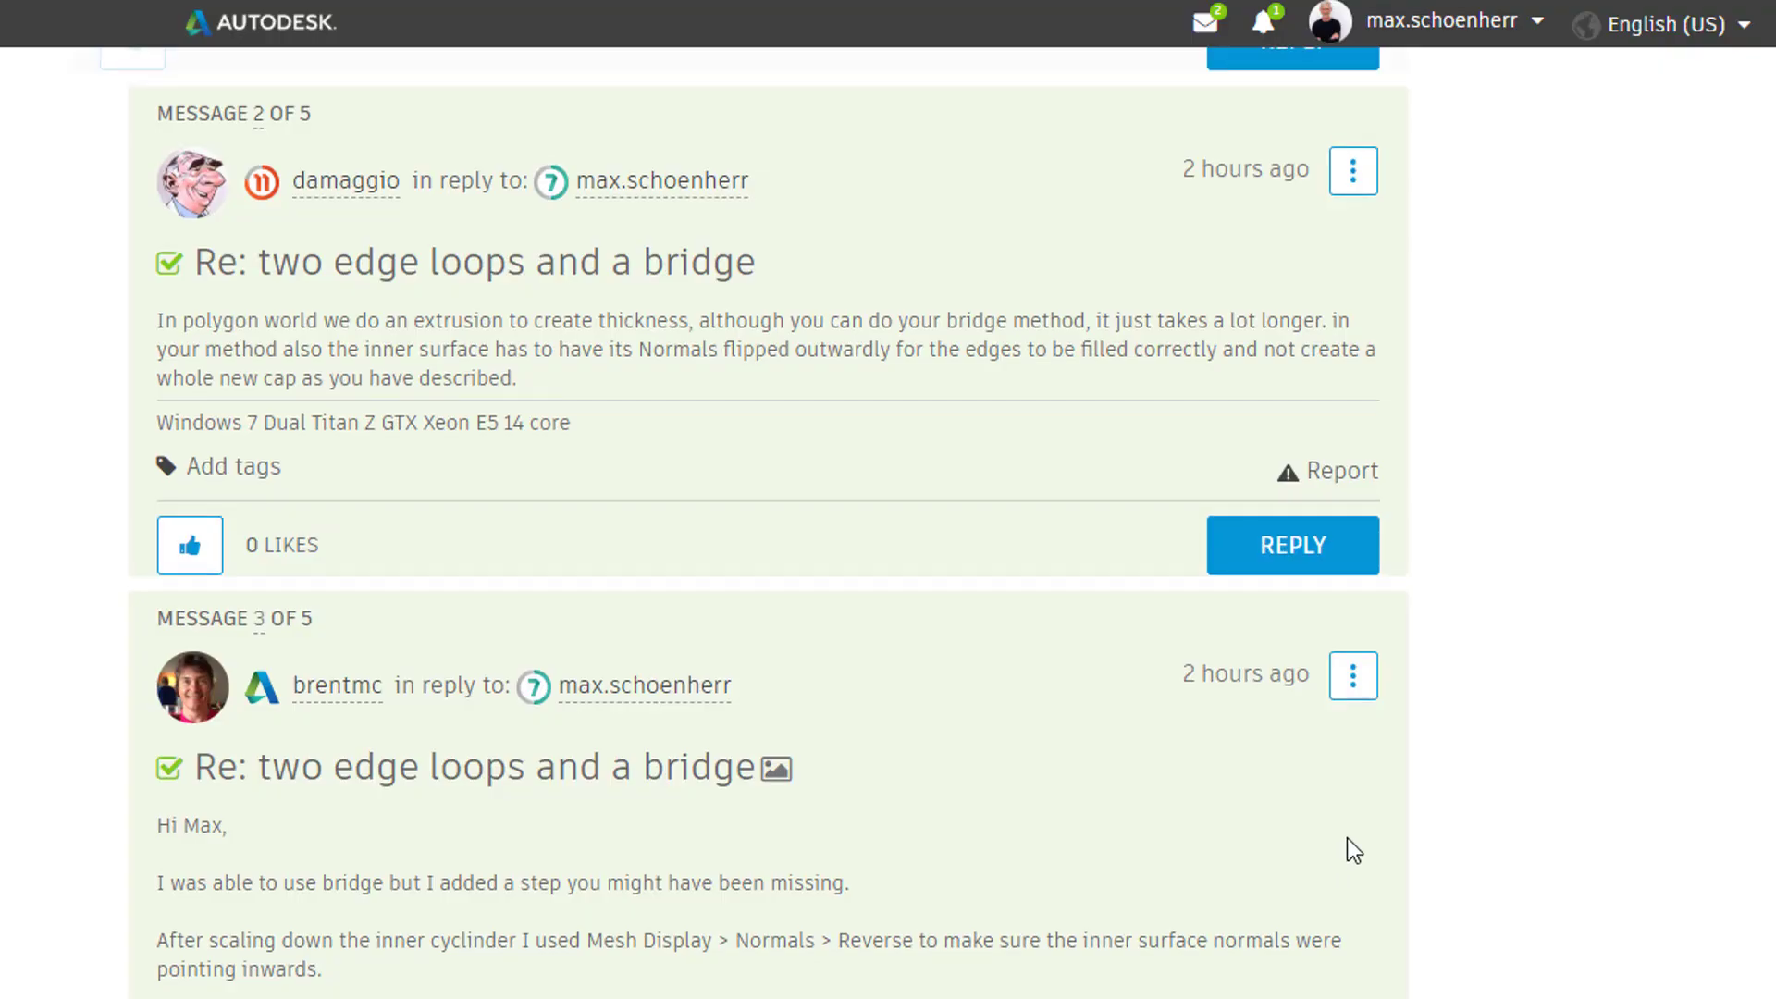
Step: Return to the Autodesk forum thread "two edge loops and a bridge" and go to the beginning of the page
scroll(1340, 838, "up", 10)
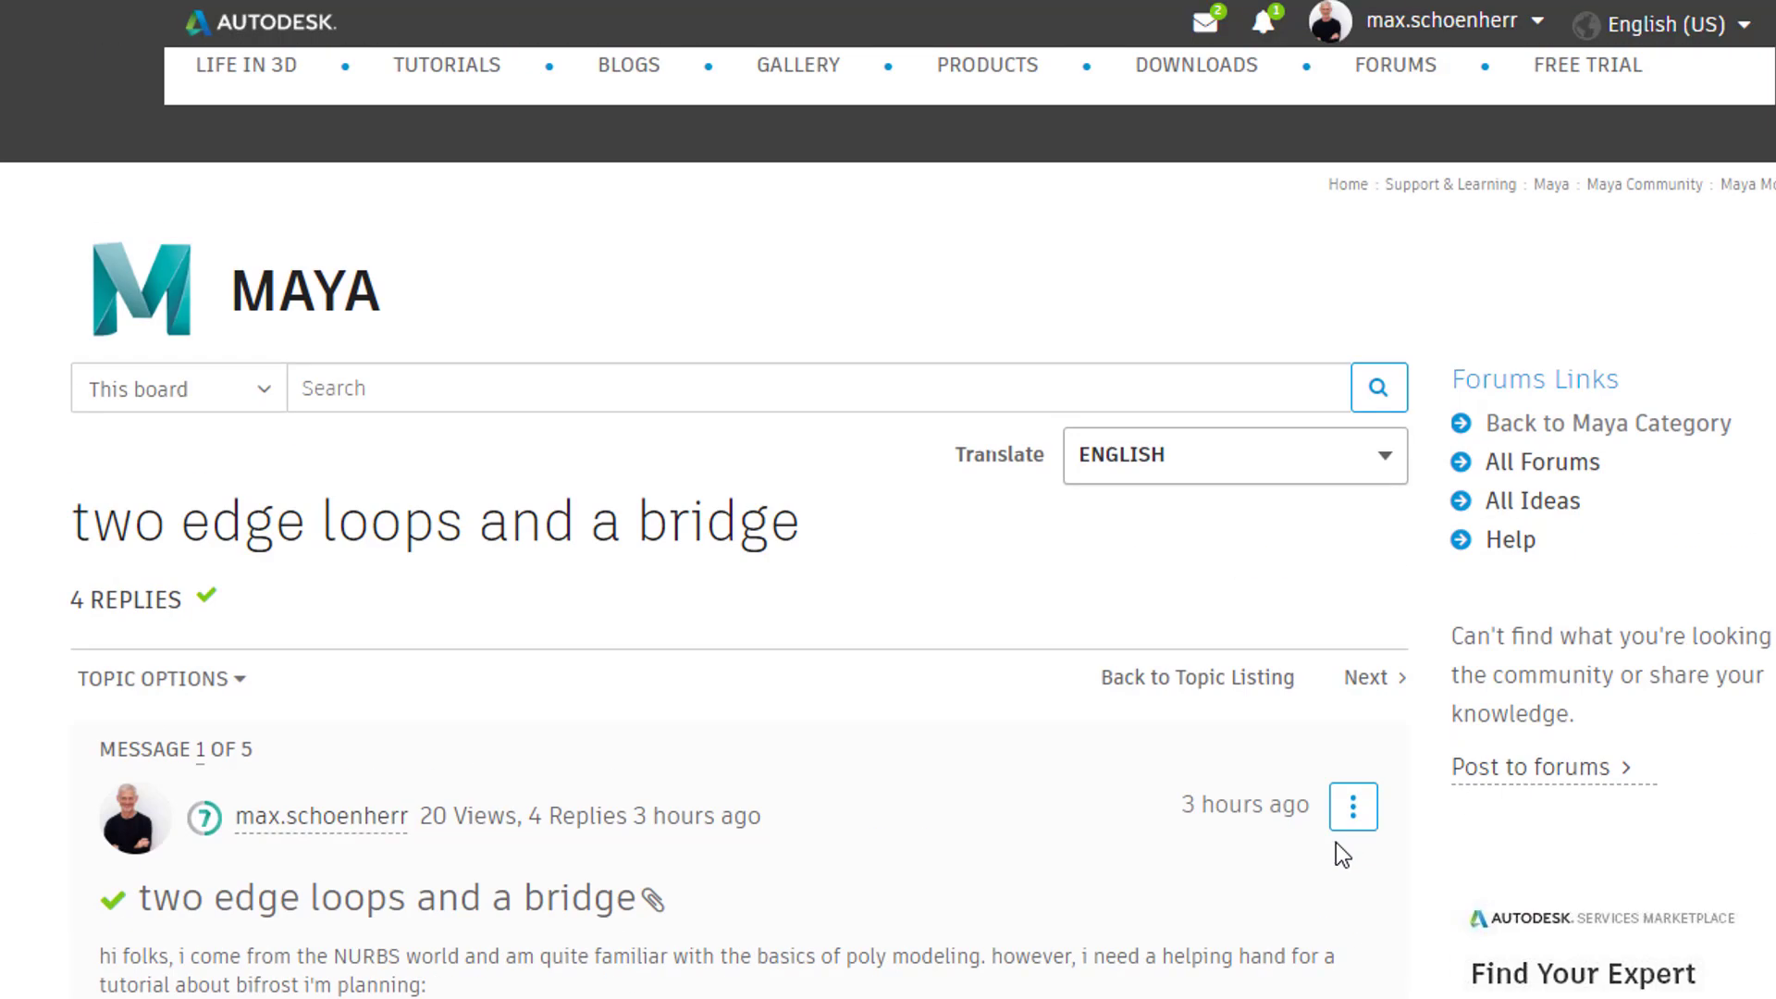
scroll(311, 389, "up", 2)
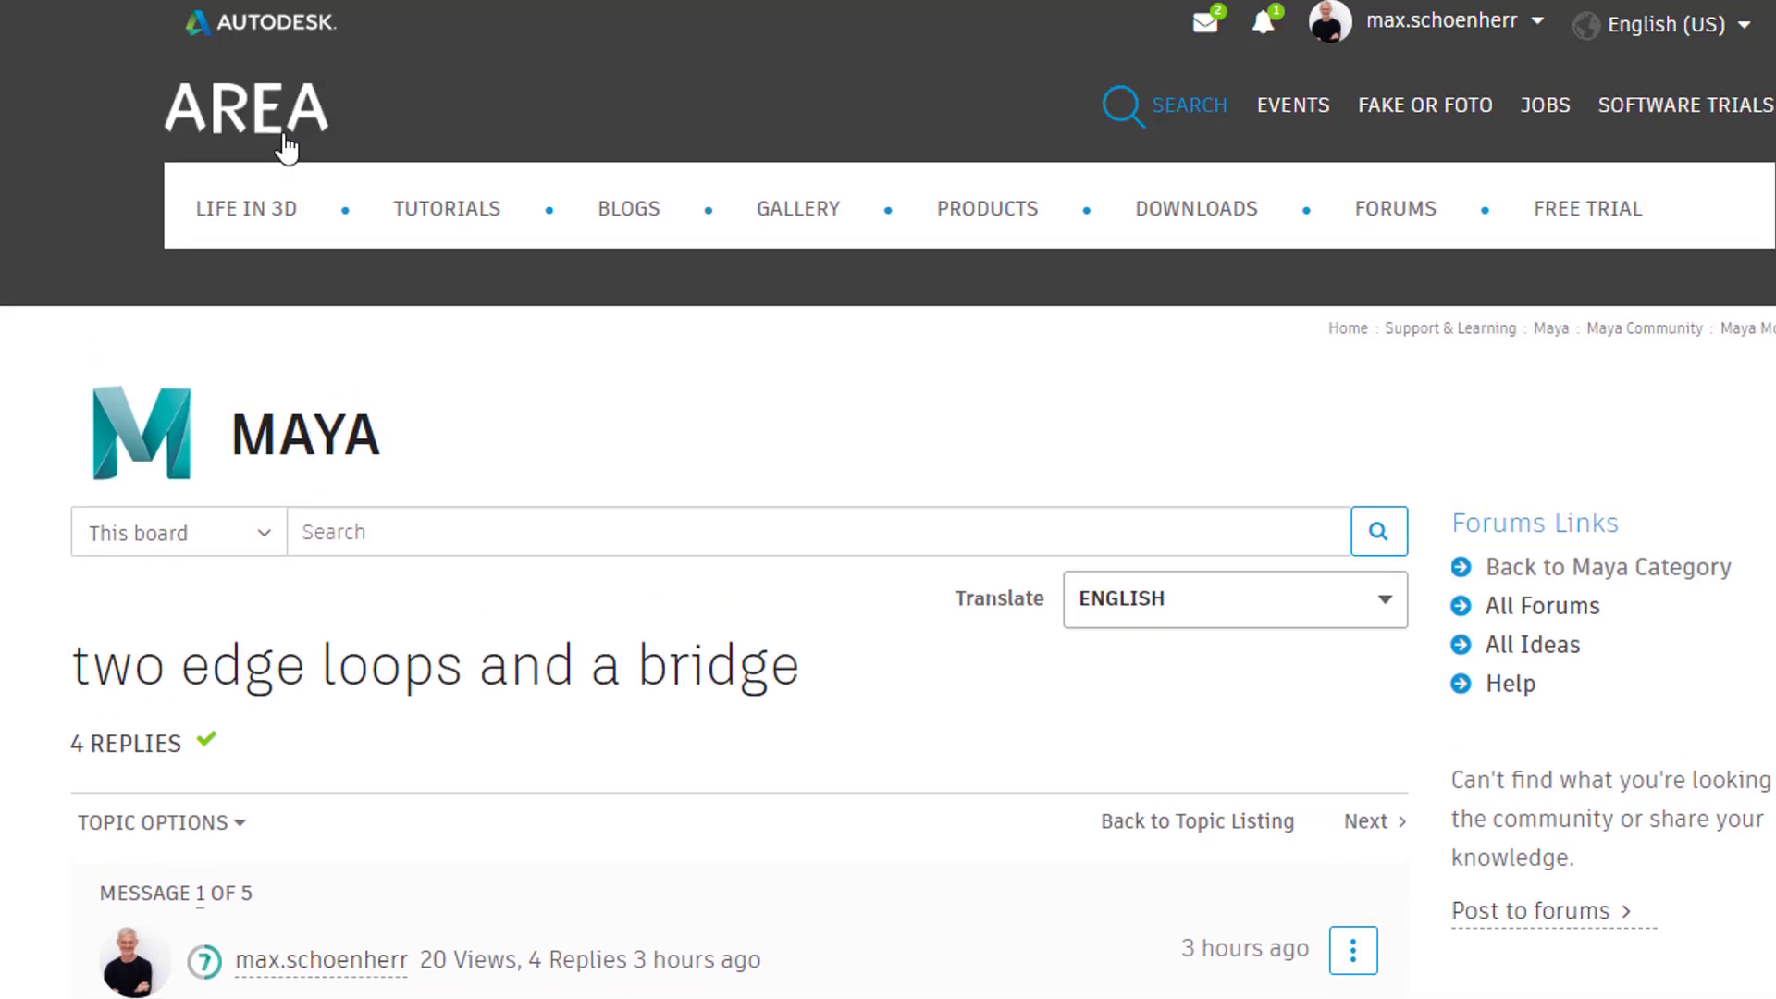